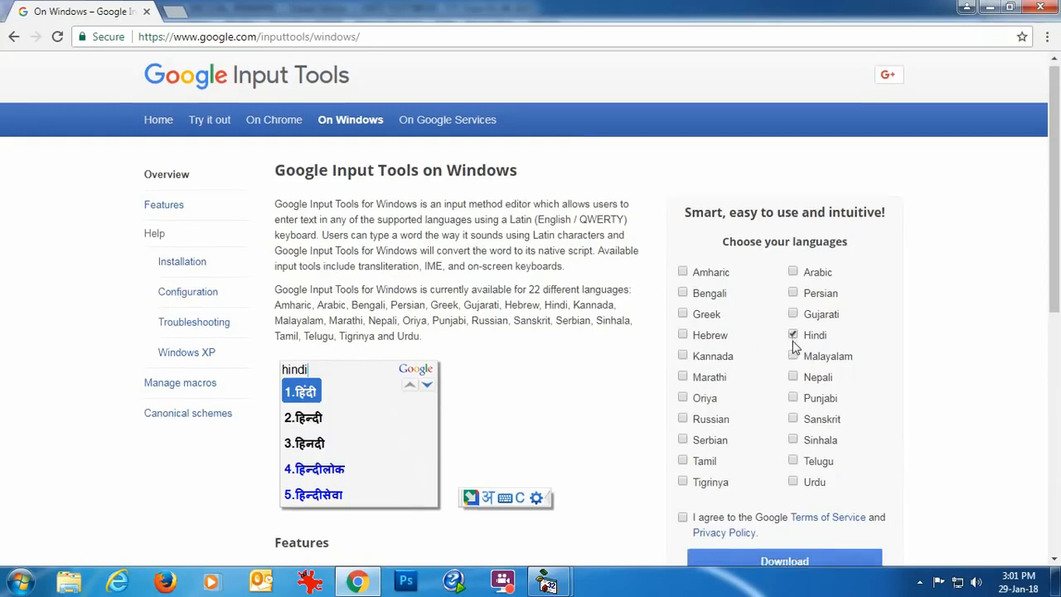
Step: Agree to the Google terms and download the Hindi InputToolsSetup installer for Windows
scroll(794, 346, down, 2)
click(683, 367)
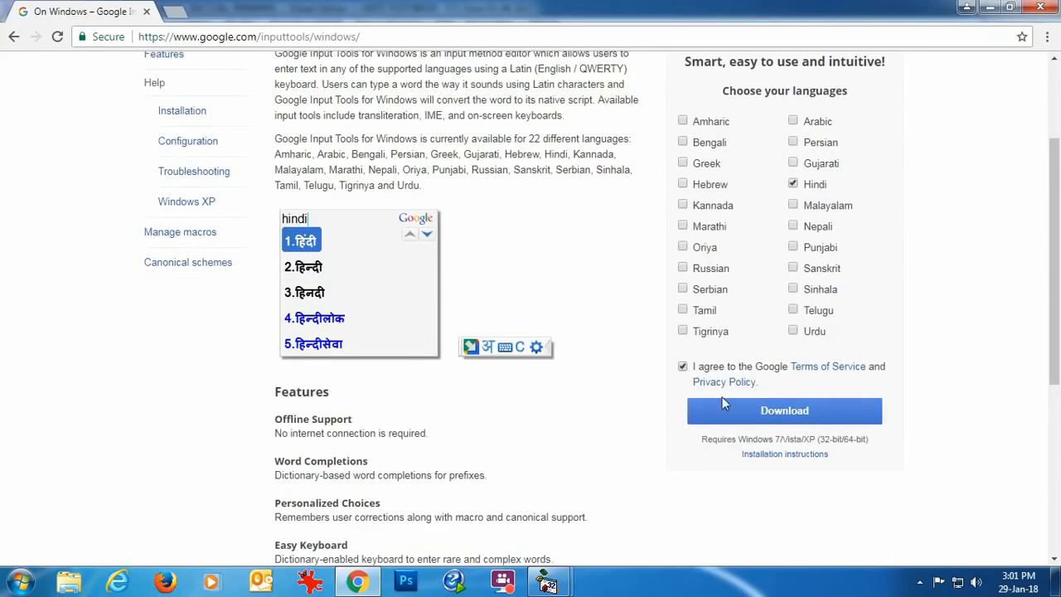
click(761, 412)
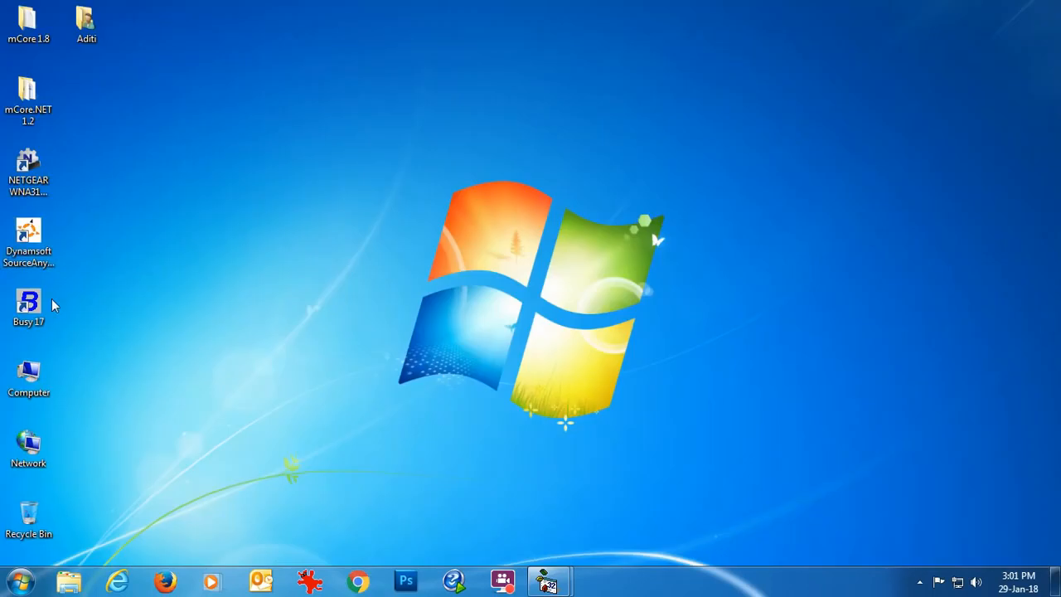
Step: Run InputToolsSetup from the Downloads folder to install Google Input Tools
double_click(28, 374)
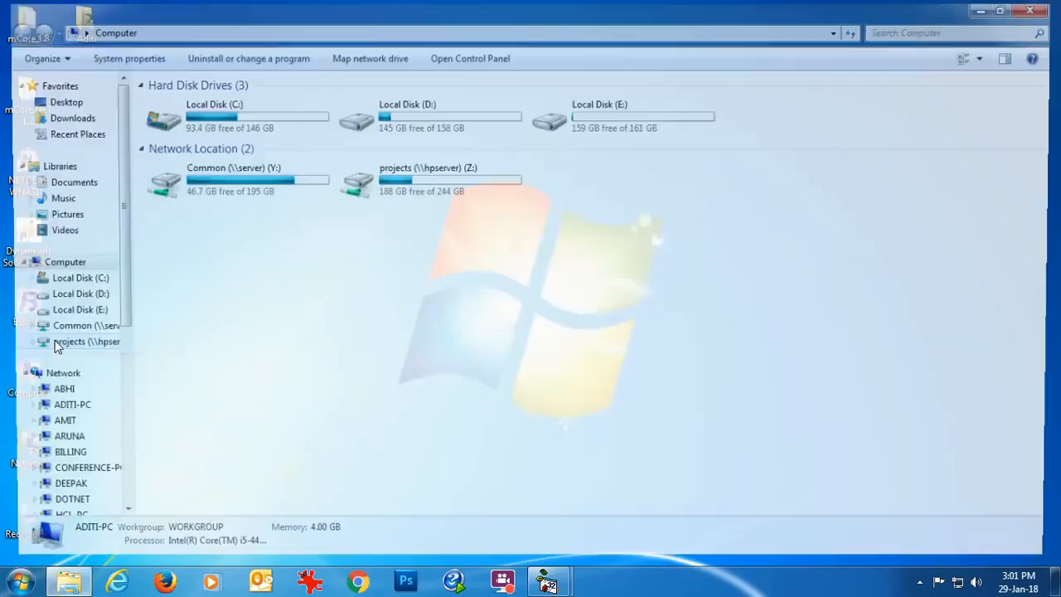
click(83, 125)
click(214, 169)
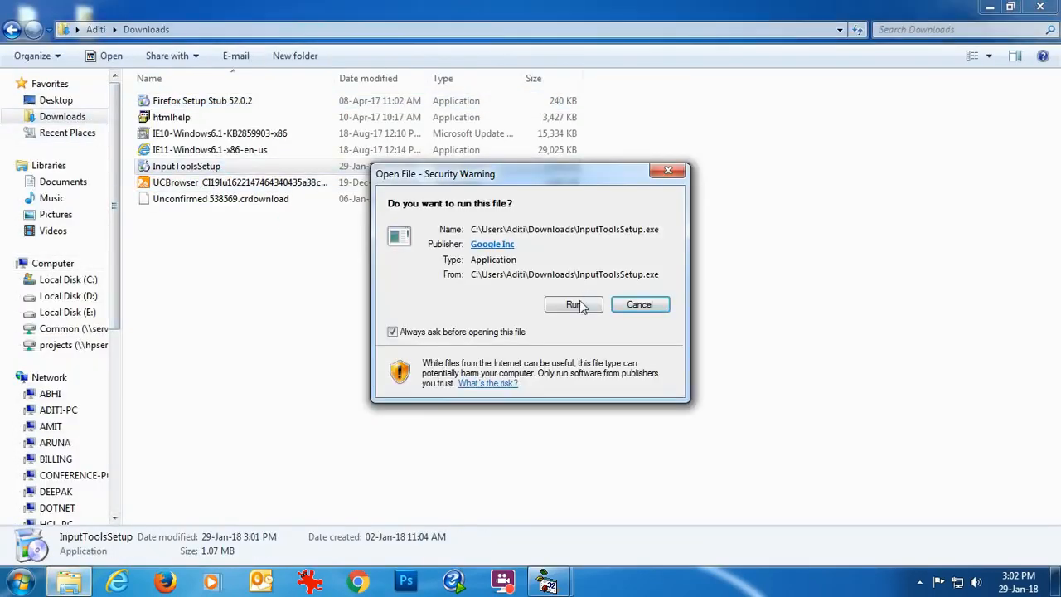
click(582, 305)
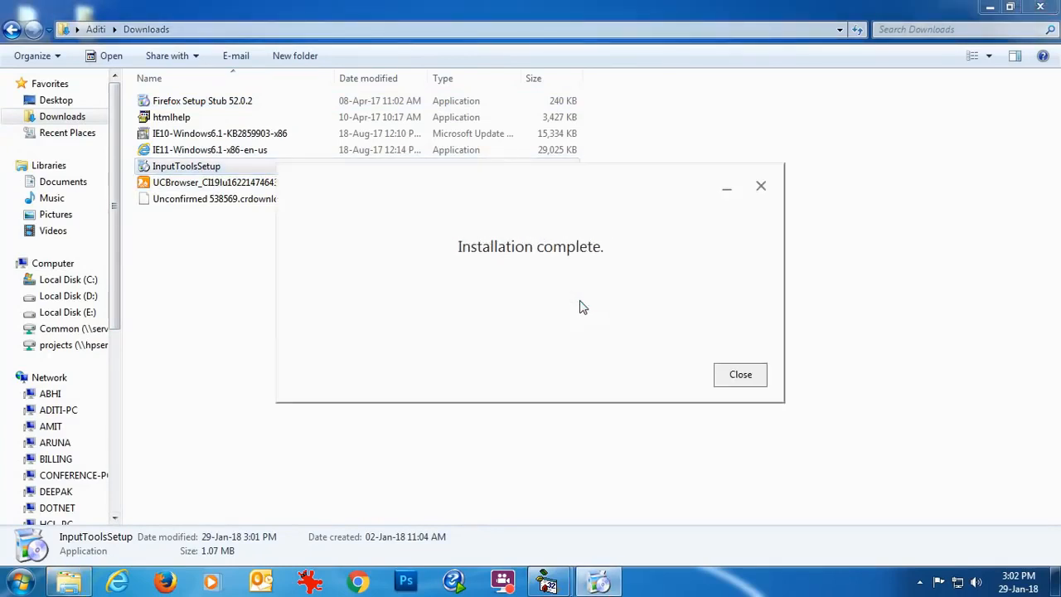
click(738, 373)
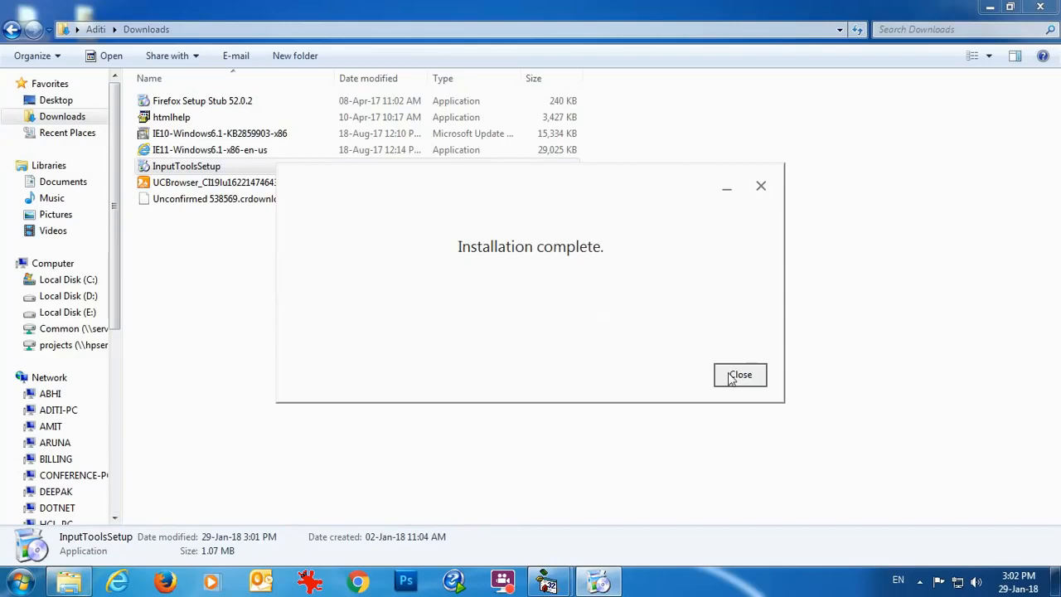
Step: Switch the system input language to Hindi (India) from the taskbar
key(super+d)
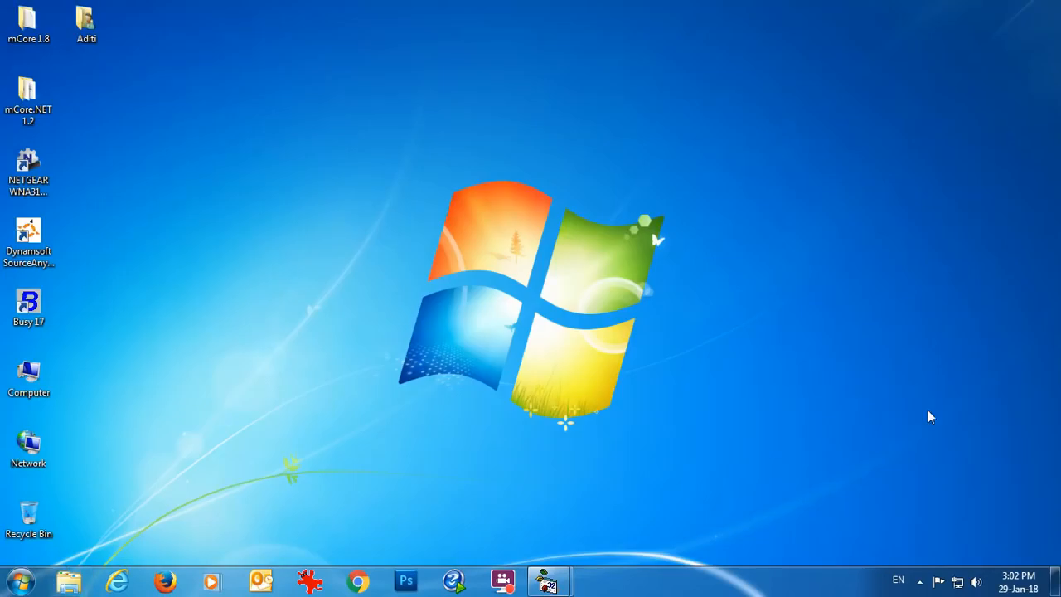
click(898, 580)
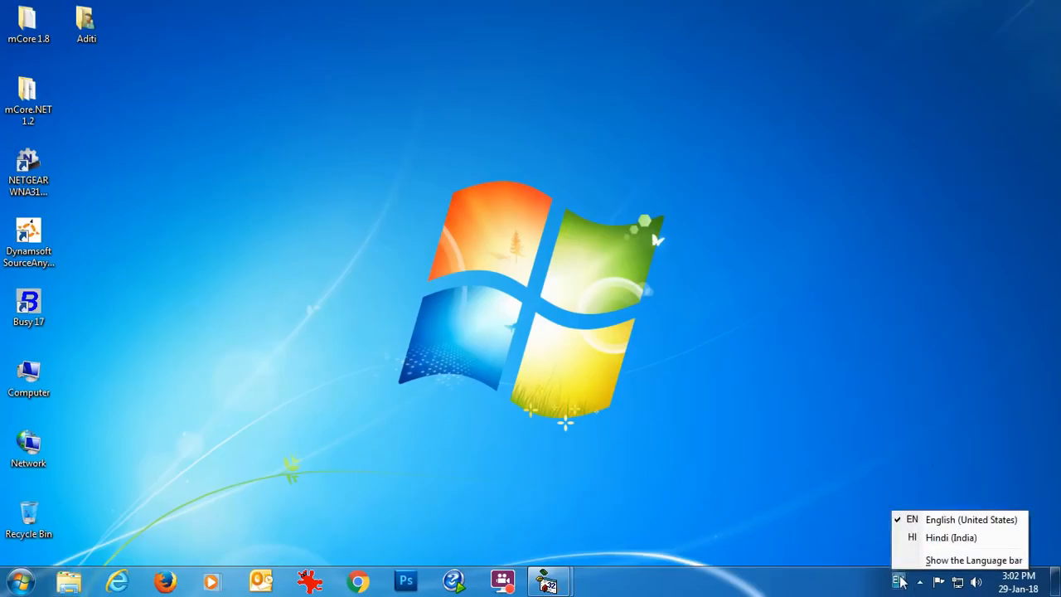
click(910, 538)
Step: Launch Busy 17, open the Bharat Electronics company and log in with the administrator credentials
double_click(33, 306)
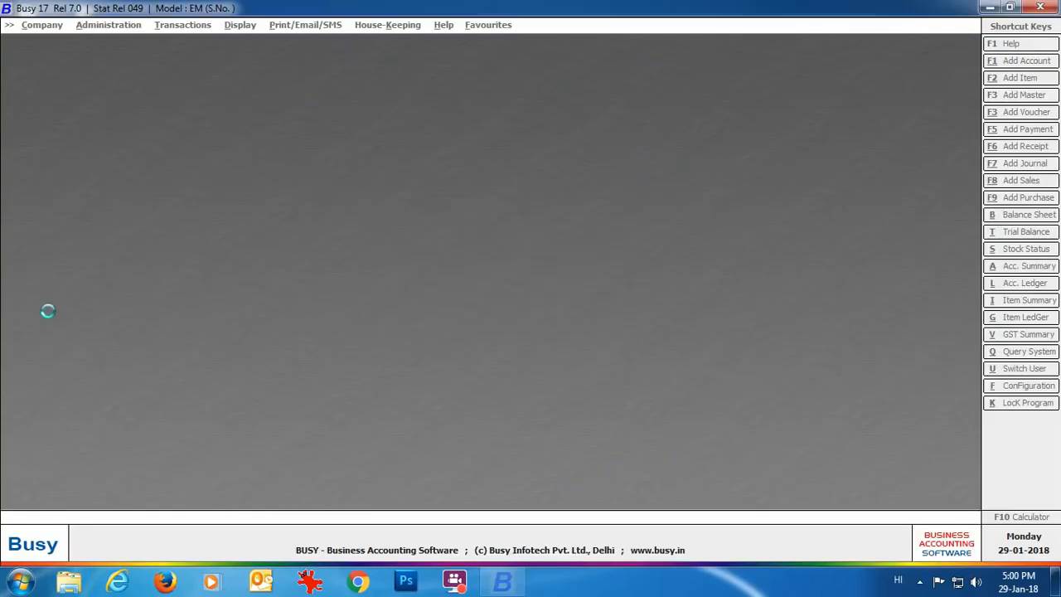
click(613, 315)
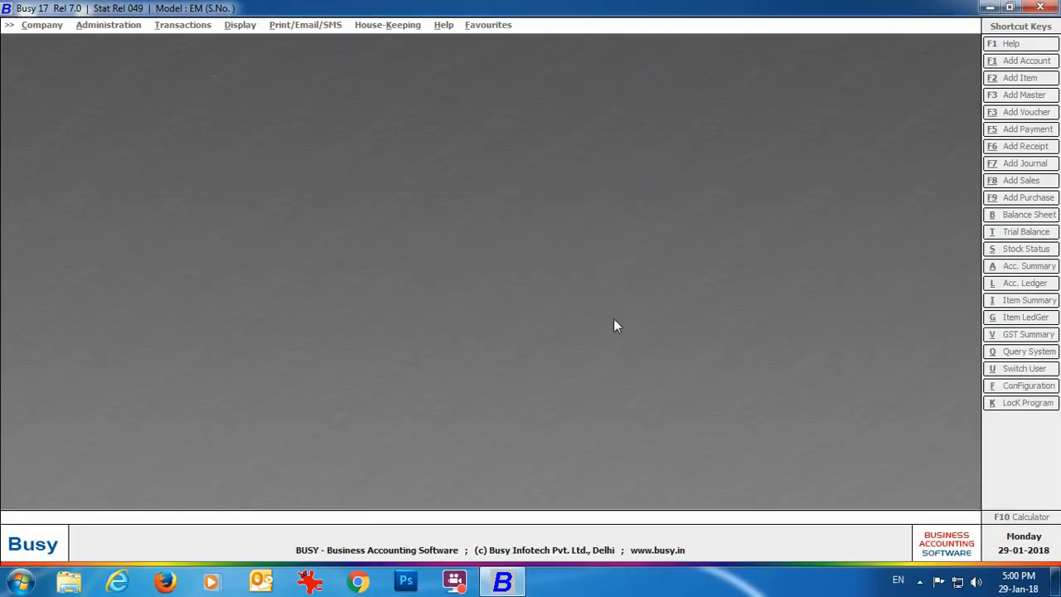
click(83, 39)
click(44, 146)
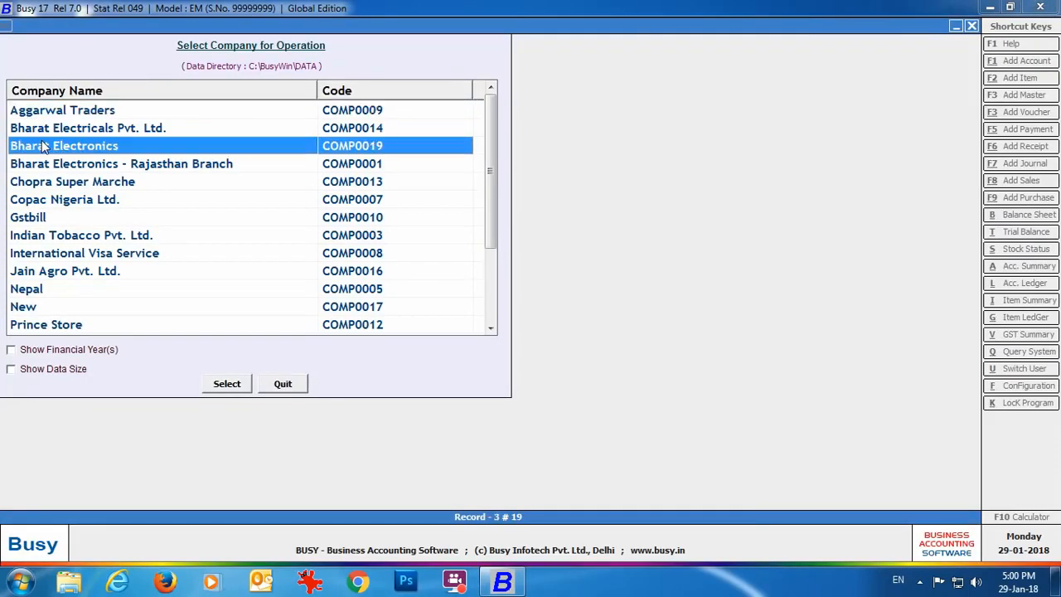
click(226, 383)
text(Admin)
key(Return)
text(admin)
key(Return)
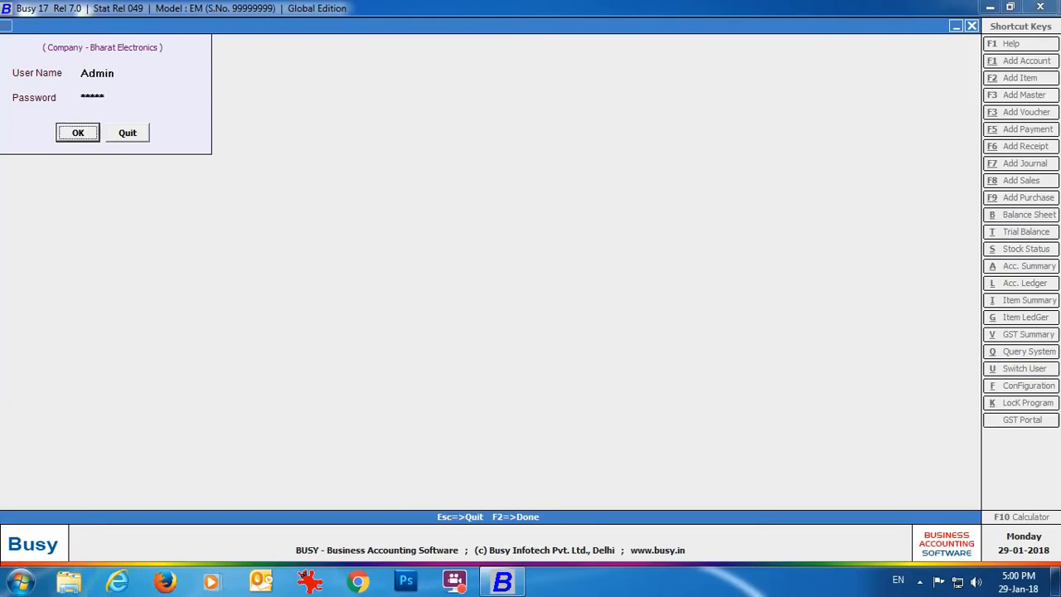
key(Return)
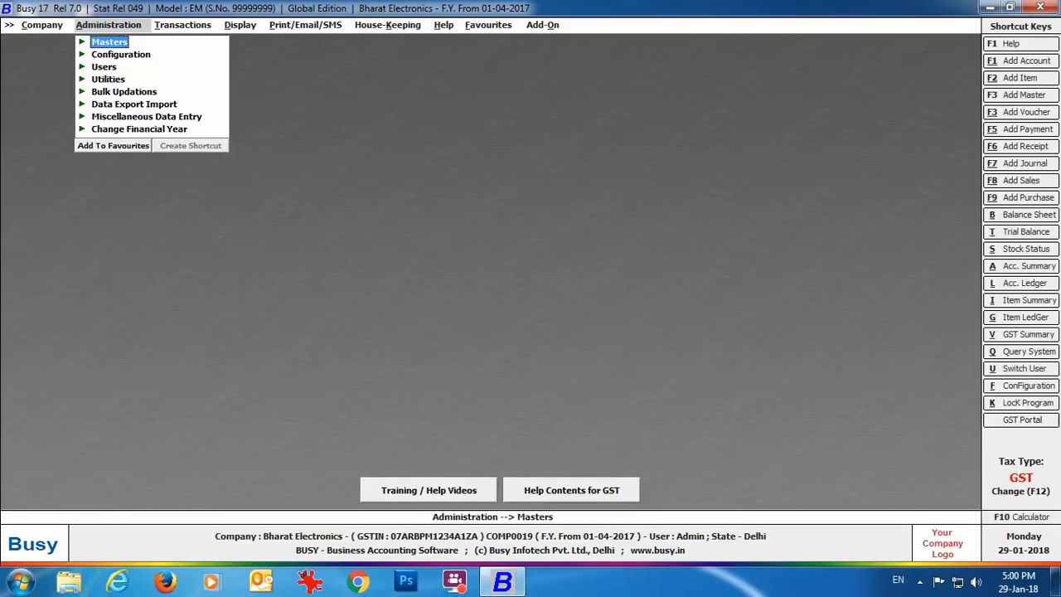
Step: In General options, set Enable Second Language Support to Y with Hindi (India), and save
click(121, 55)
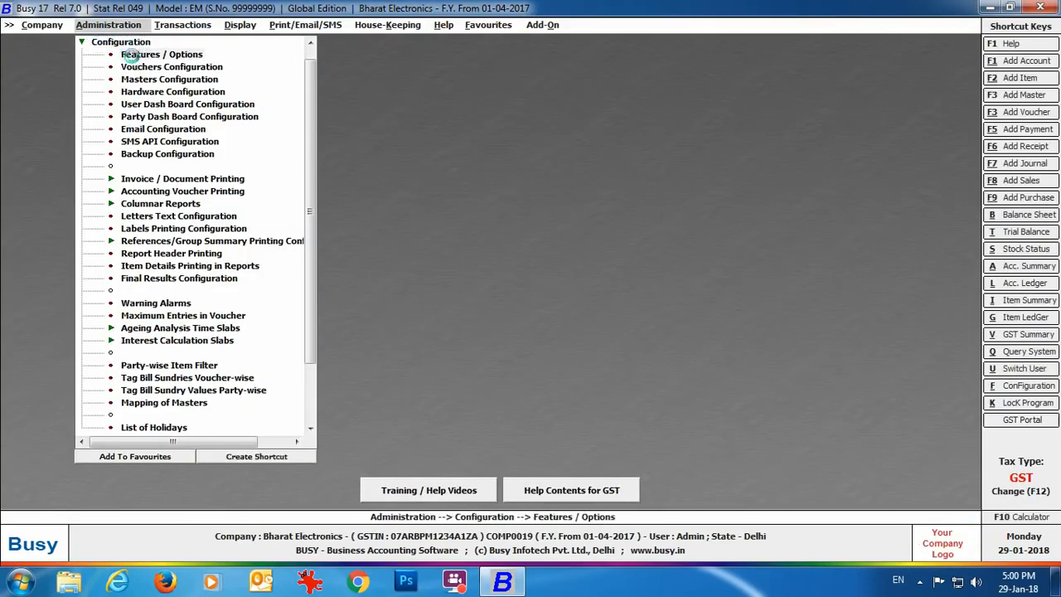
click(132, 62)
click(137, 145)
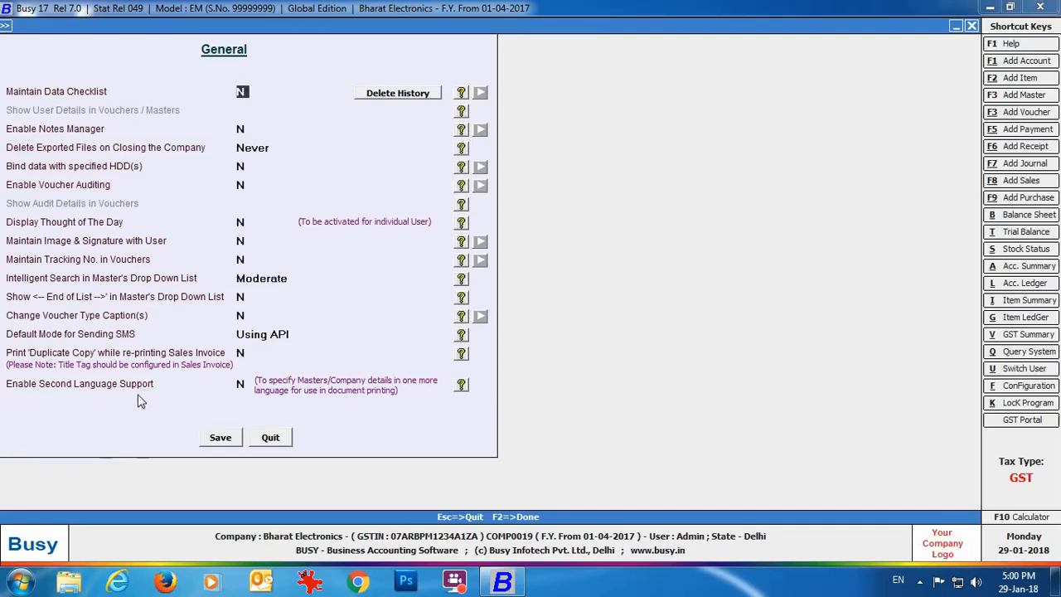
click(239, 381)
key(y)
key(Return)
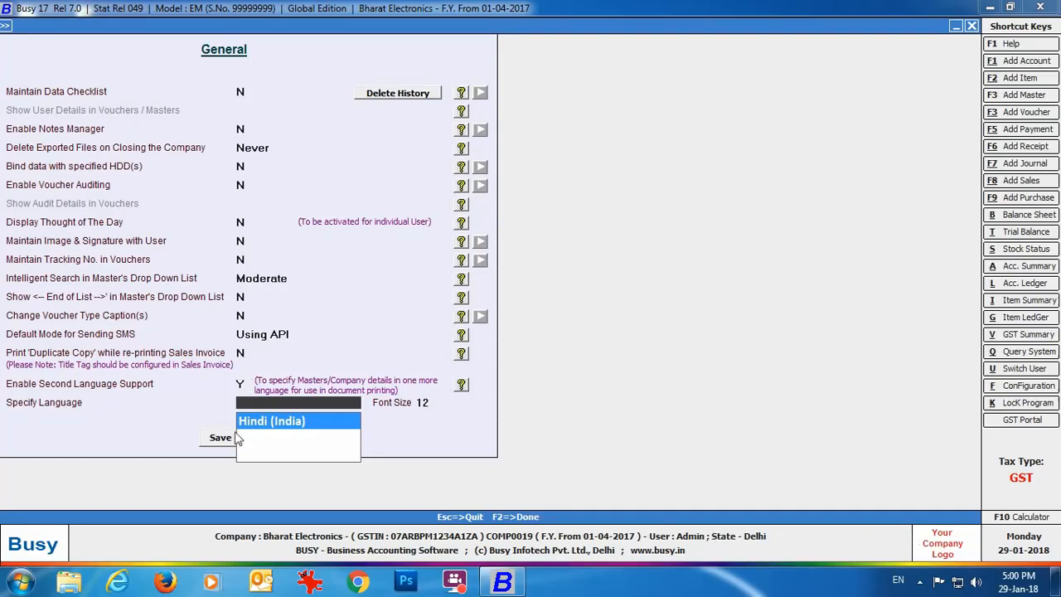
key(Return)
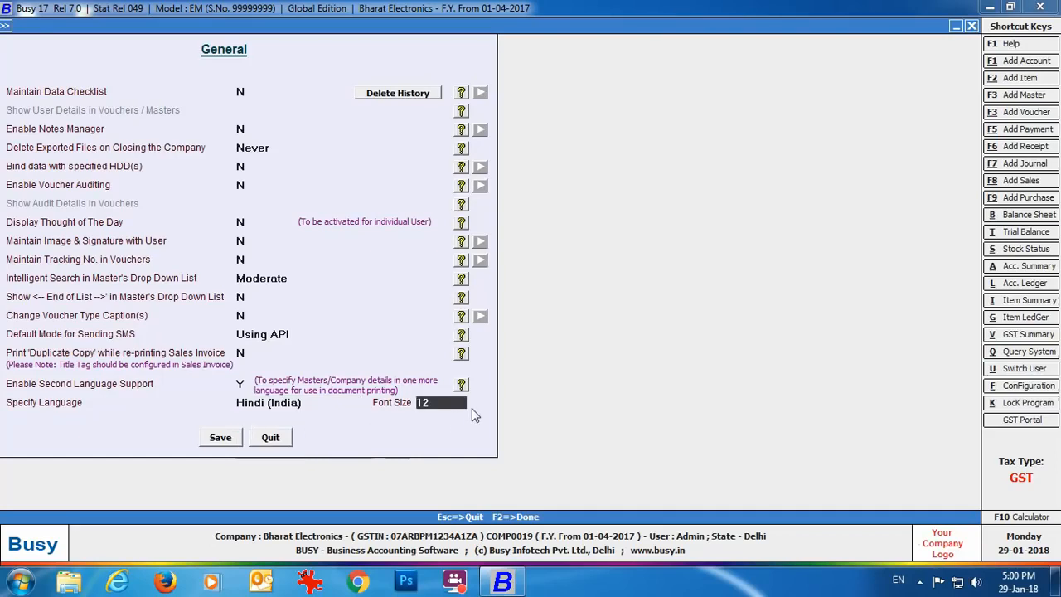
click(220, 438)
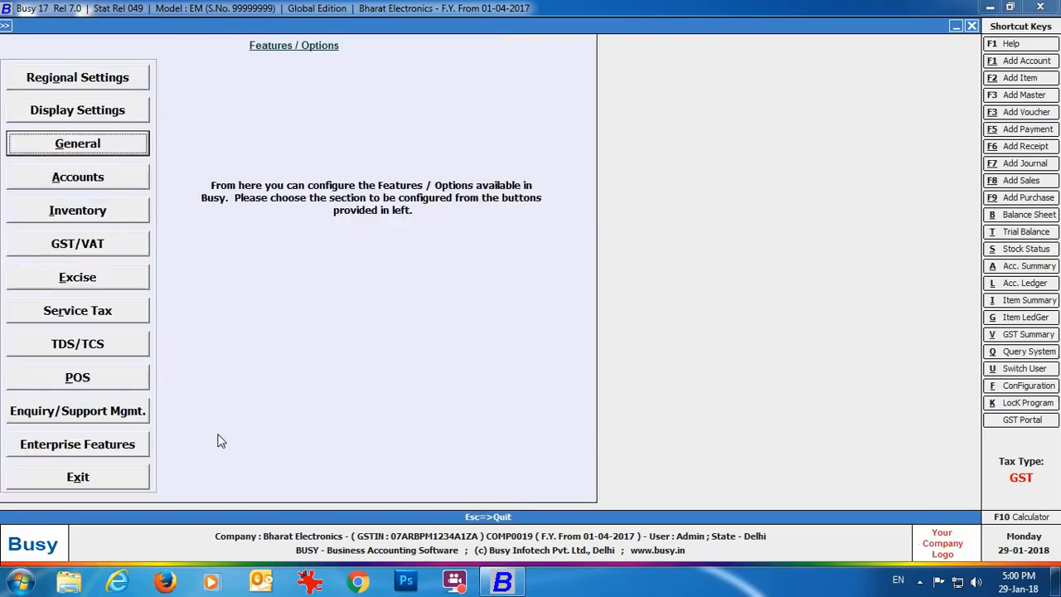
Step: Open the company's second-language details and enter the Hindi name 'bharat electronics'
click(127, 477)
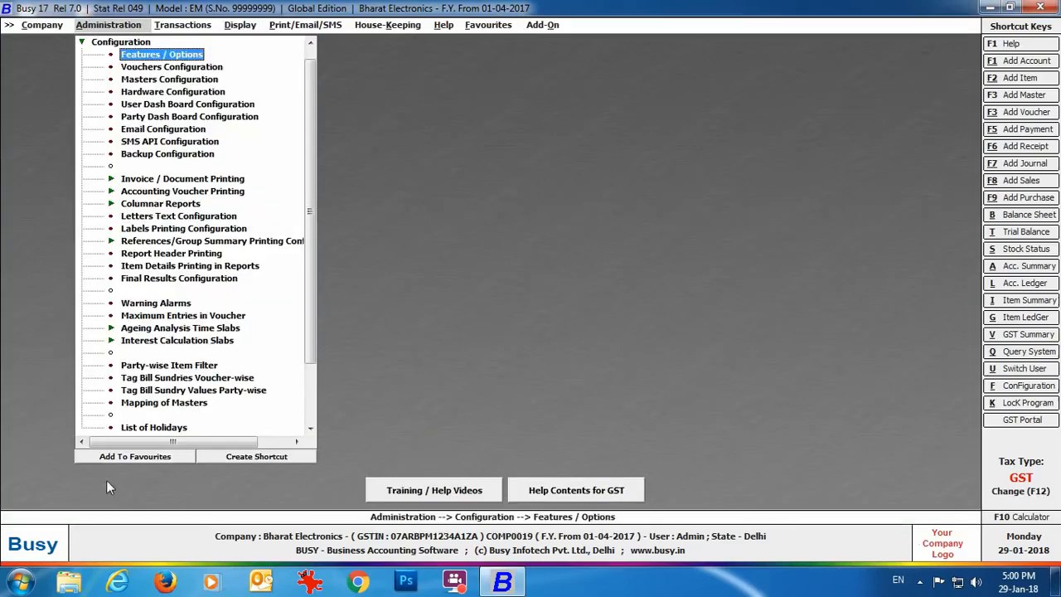
click(39, 28)
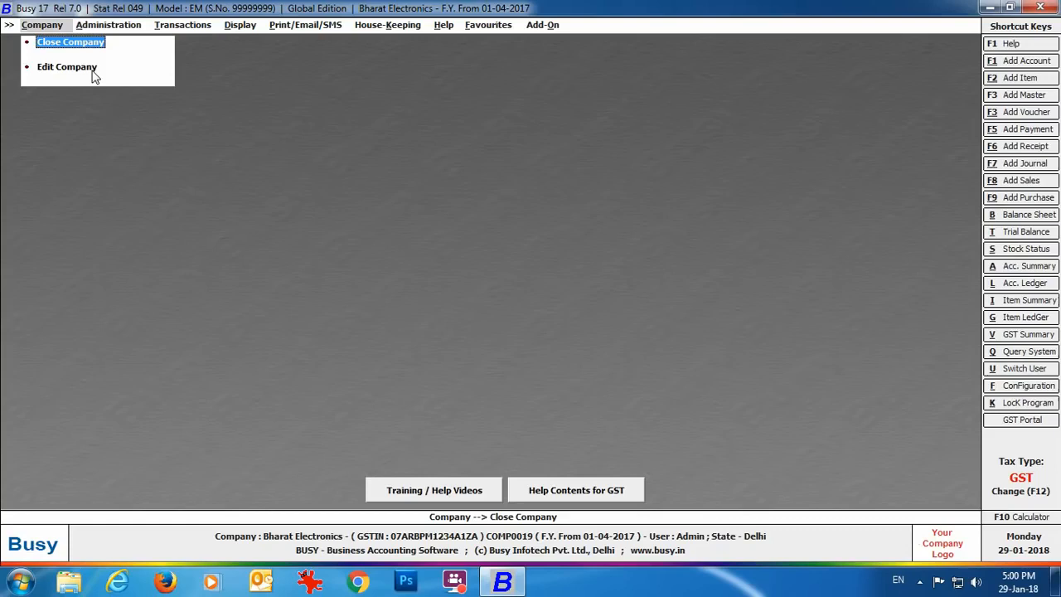
click(66, 67)
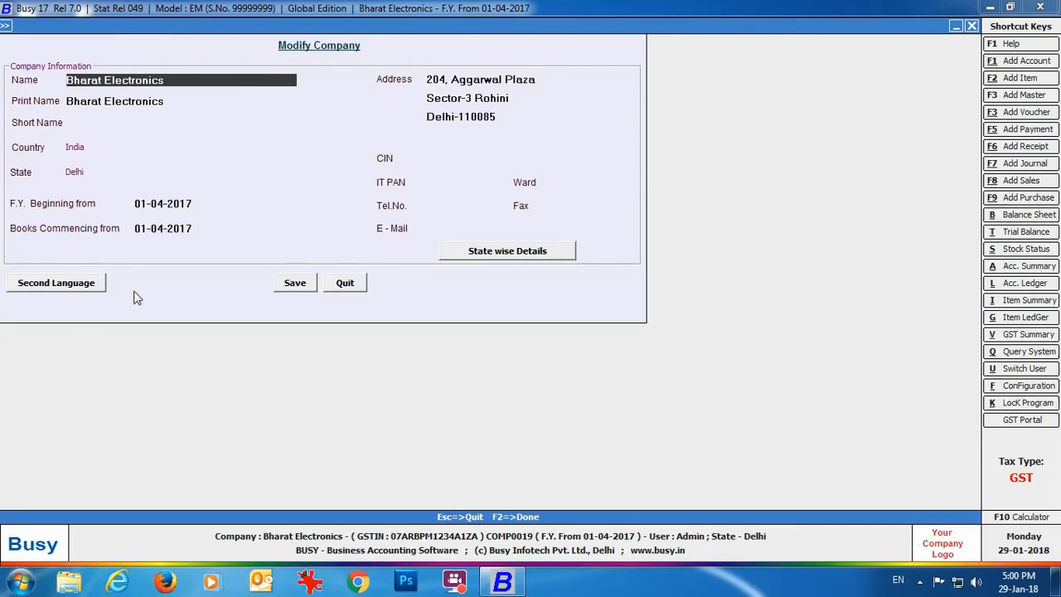
click(92, 285)
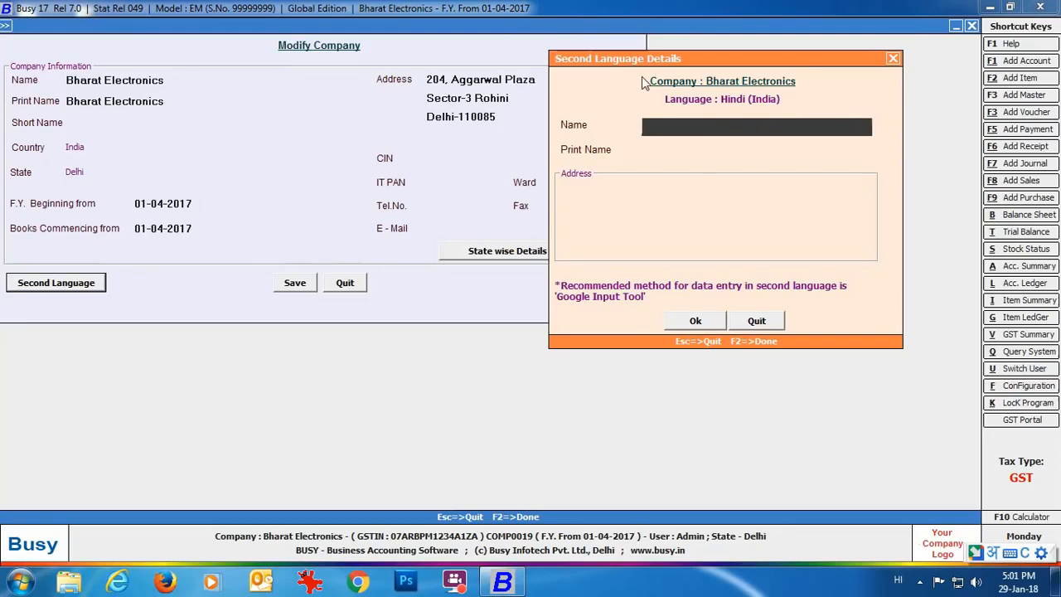
text(b)
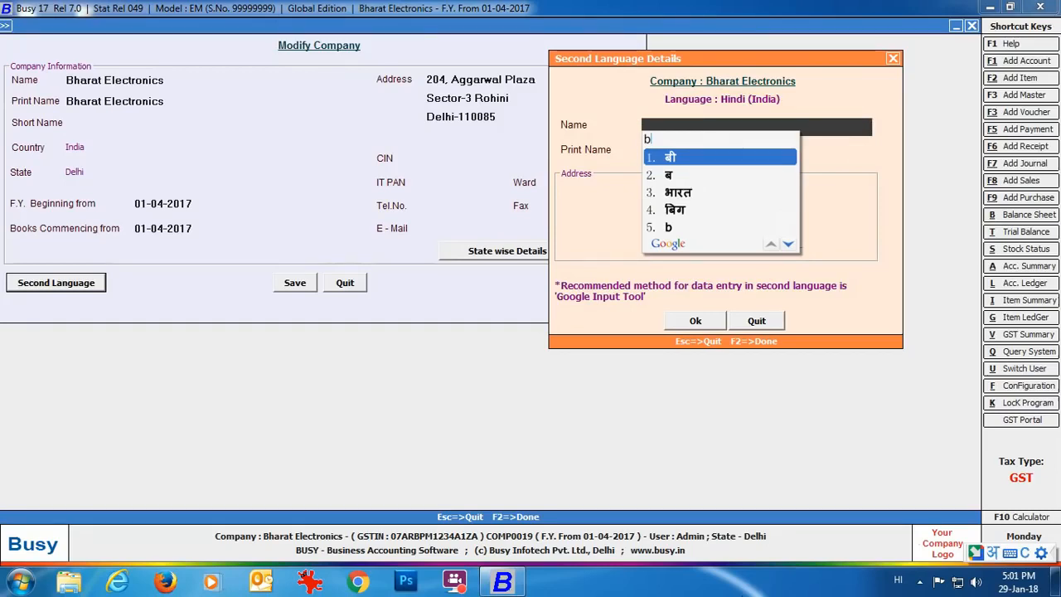
text(harat elect)
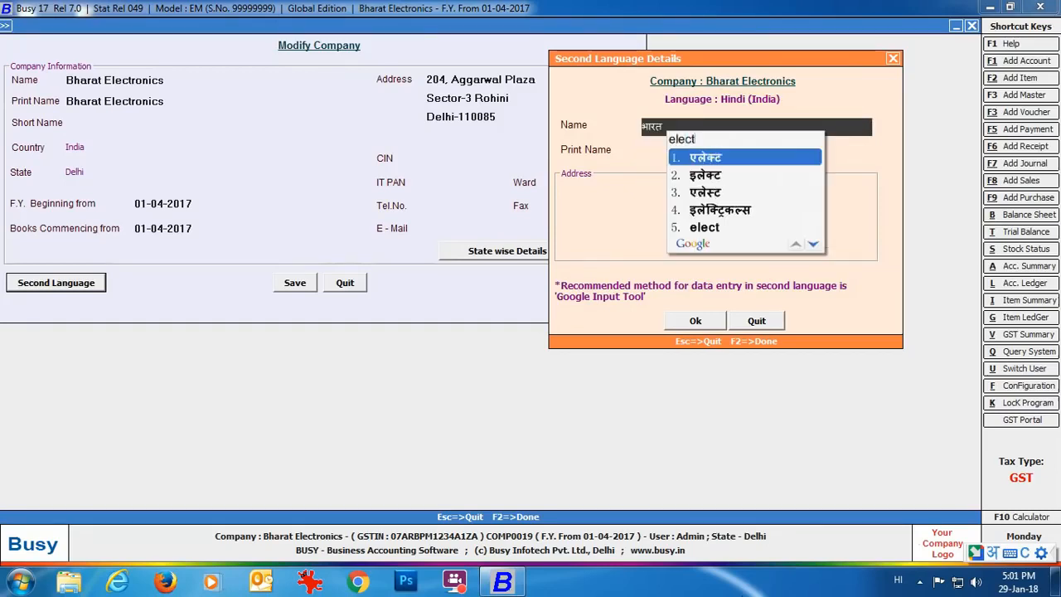
text(ronics)
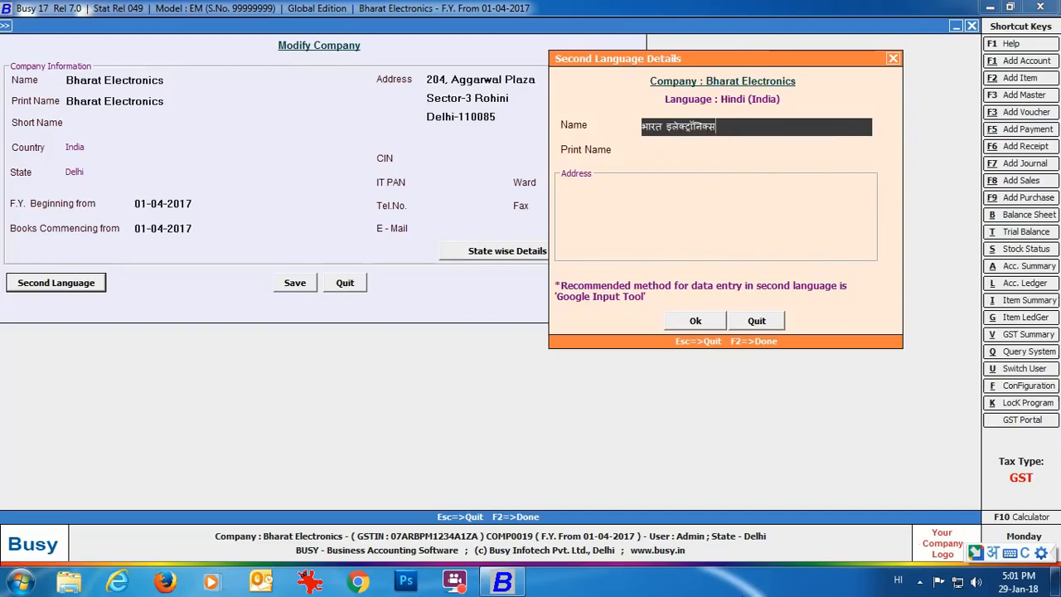
key(Return)
key(Return)
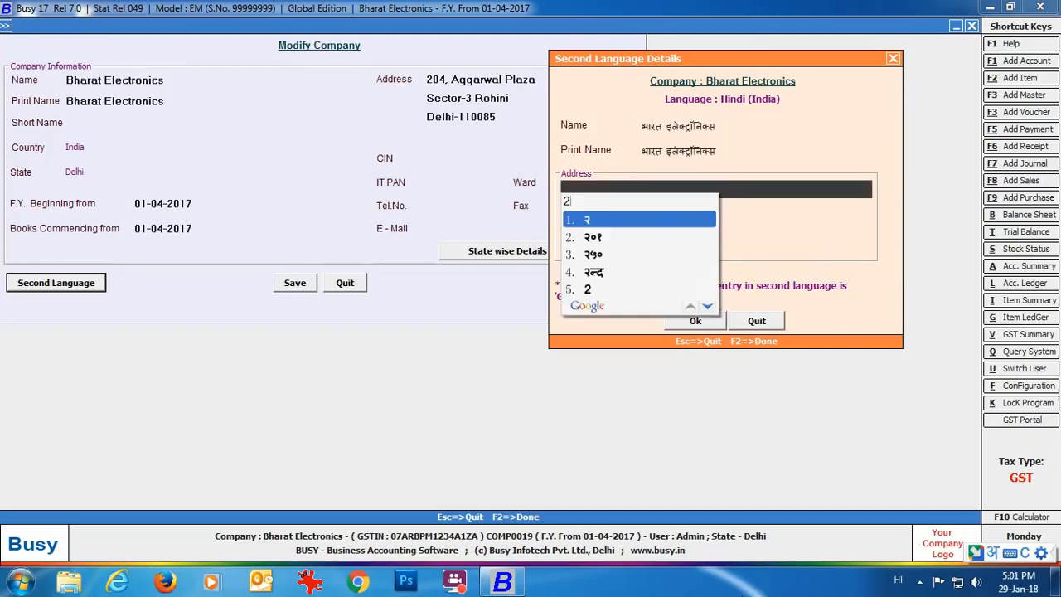
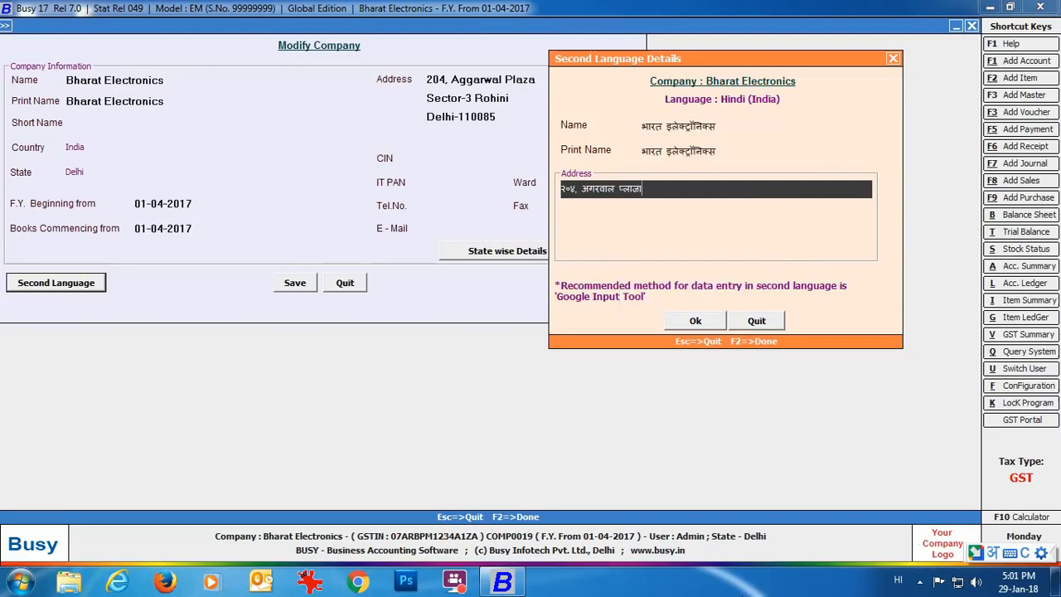
Step: Enter the three-line Hindi company address, accept the details and save the company
key(Return)
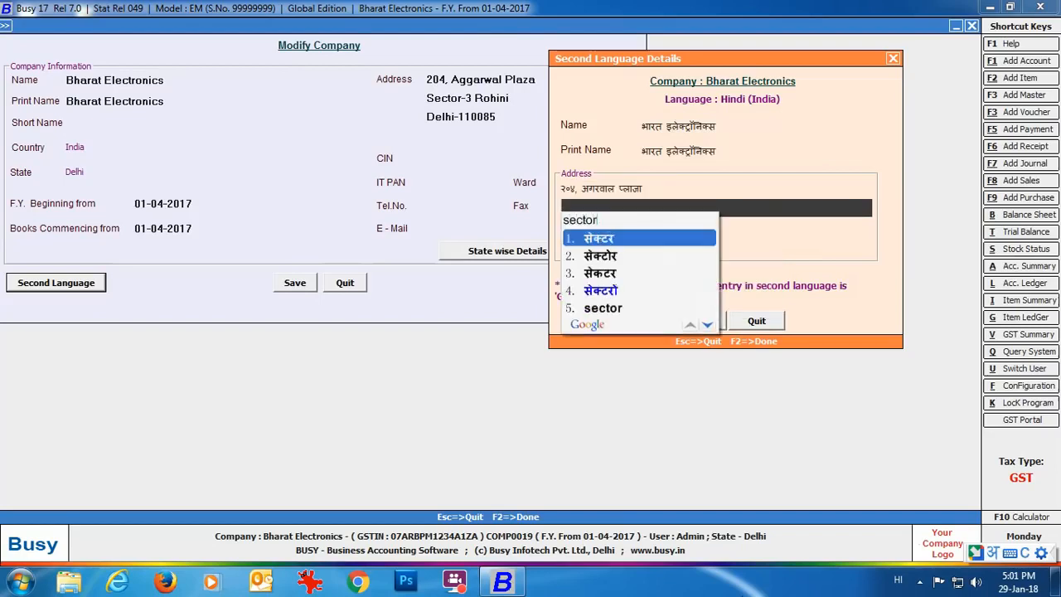
key(Return)
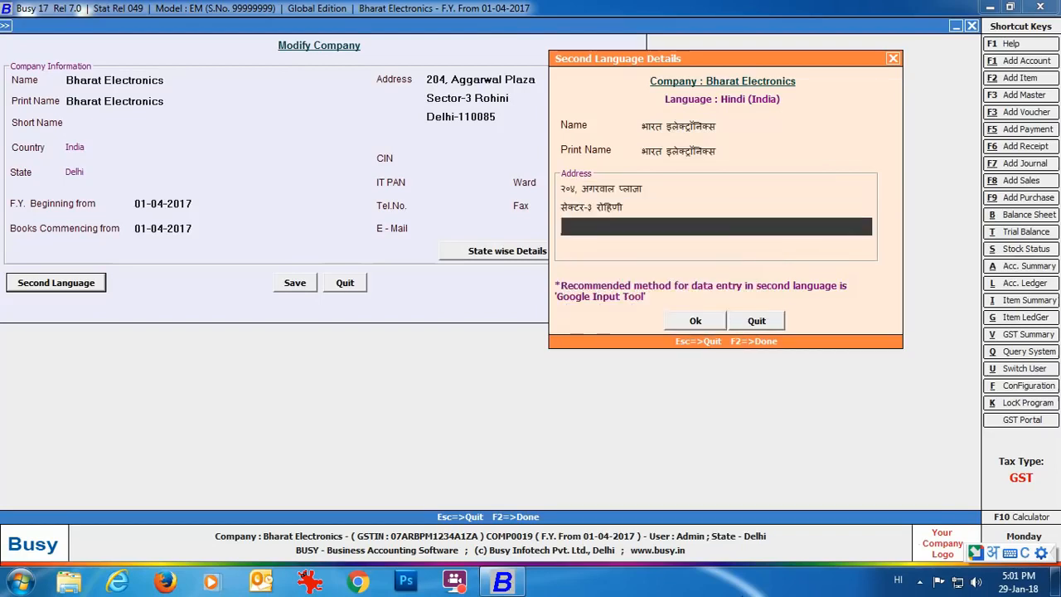
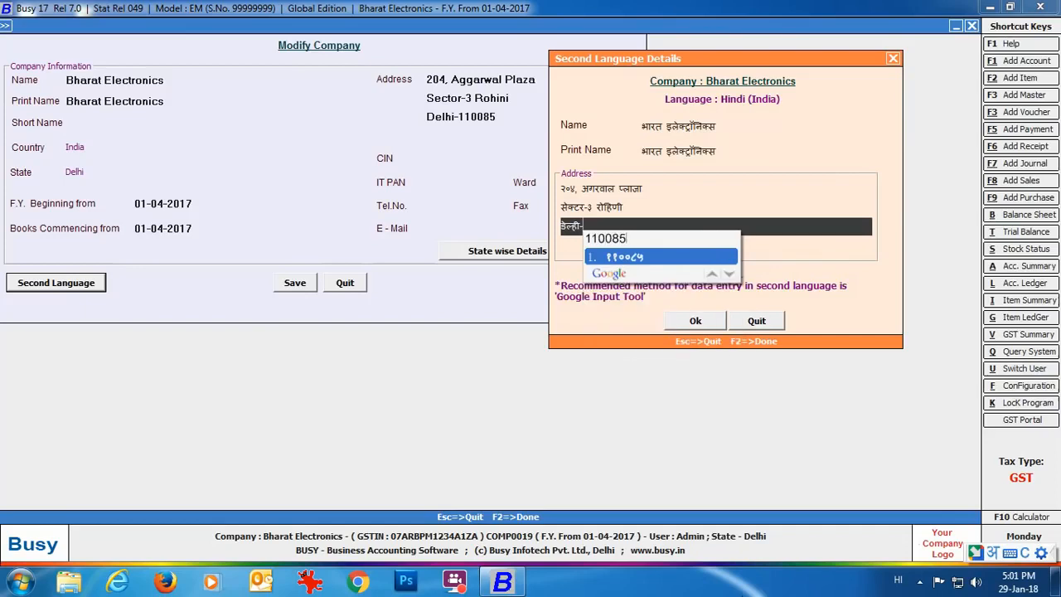
click(696, 322)
click(696, 322)
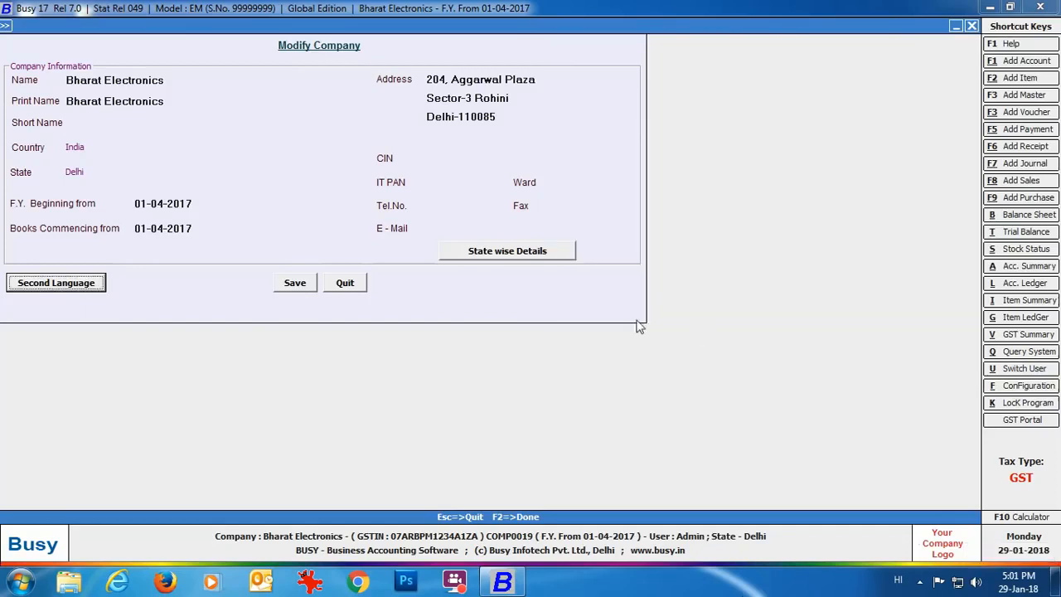
click(298, 284)
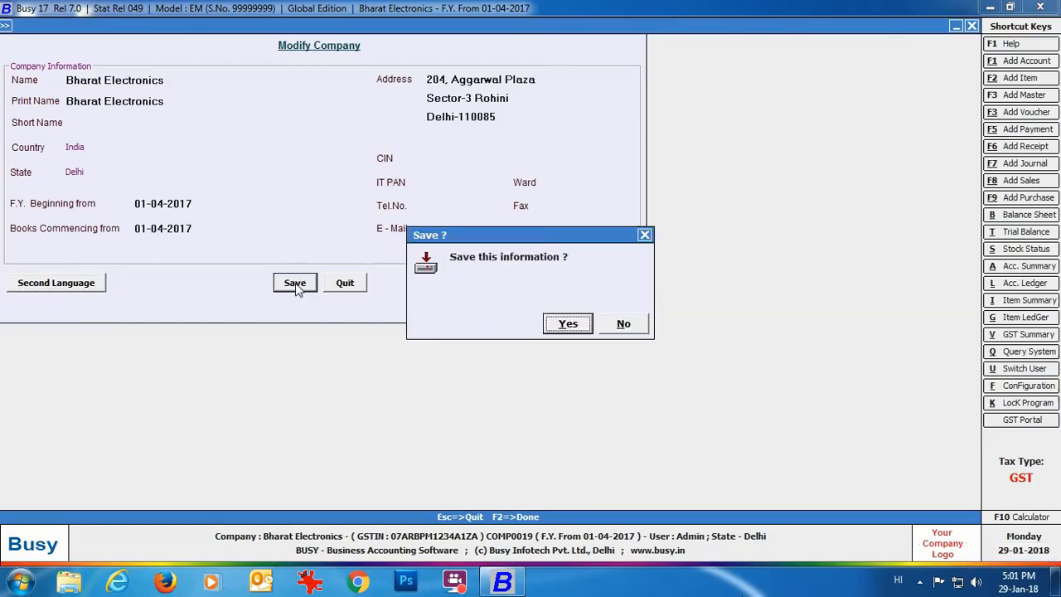
click(569, 324)
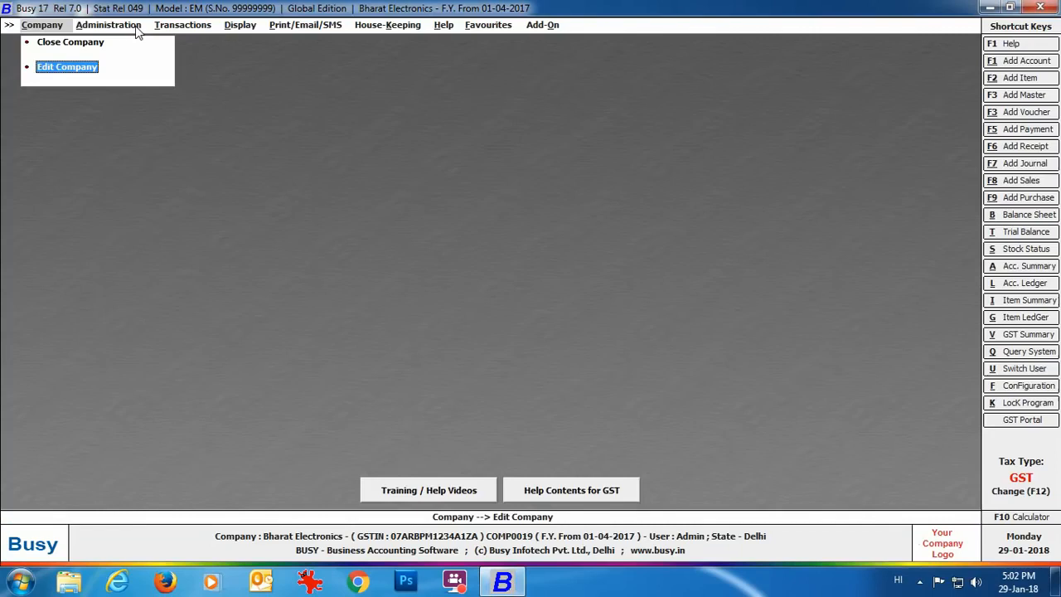
Step: Open the Electronics Hub account for modification under Masters > Account
click(136, 27)
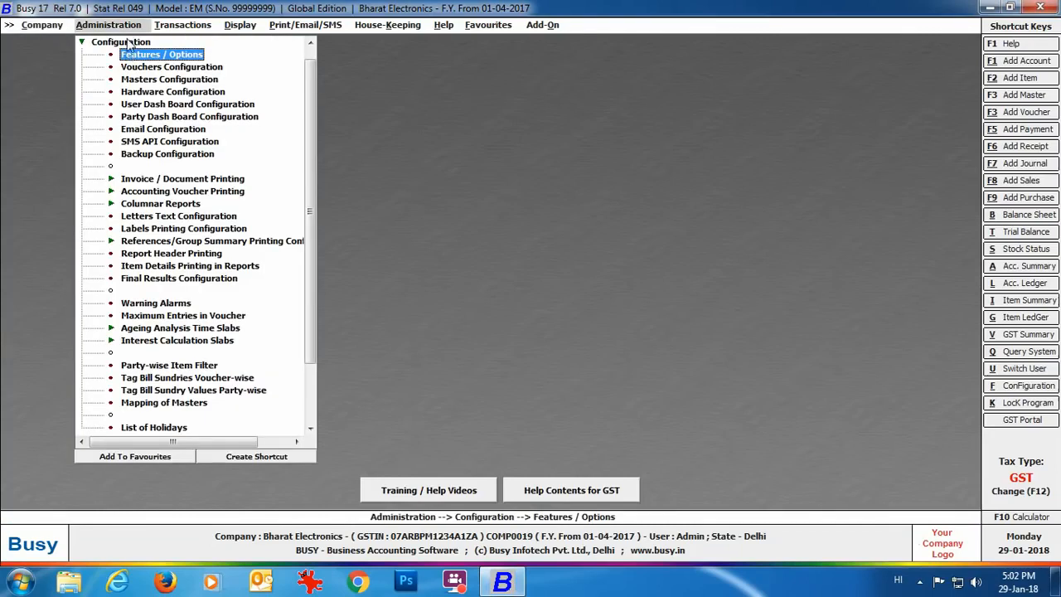
click(125, 42)
click(126, 42)
click(137, 54)
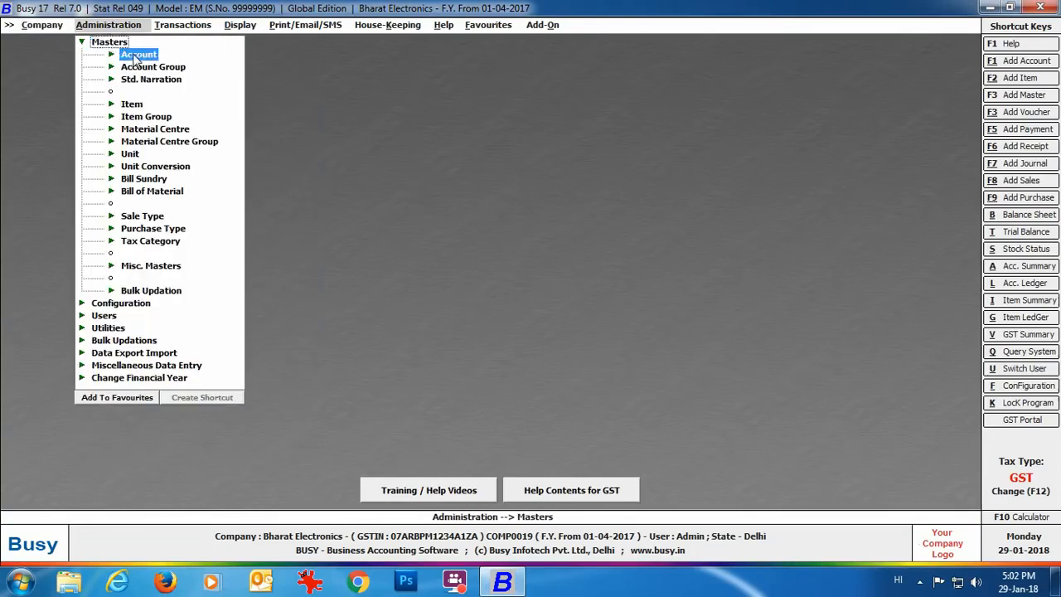
click(136, 54)
click(167, 81)
click(167, 81)
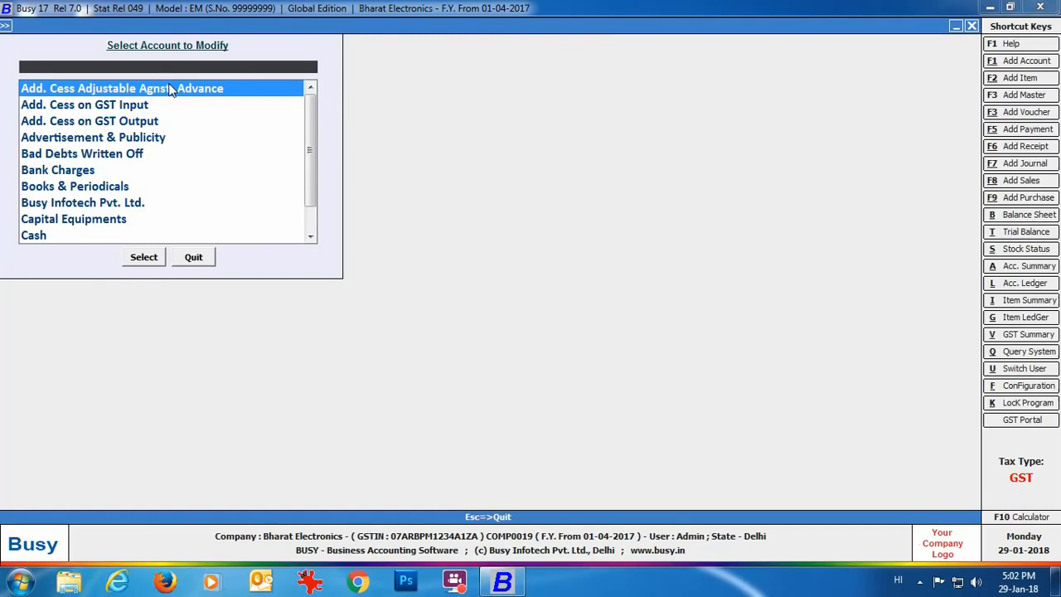
text(E)
key(Return)
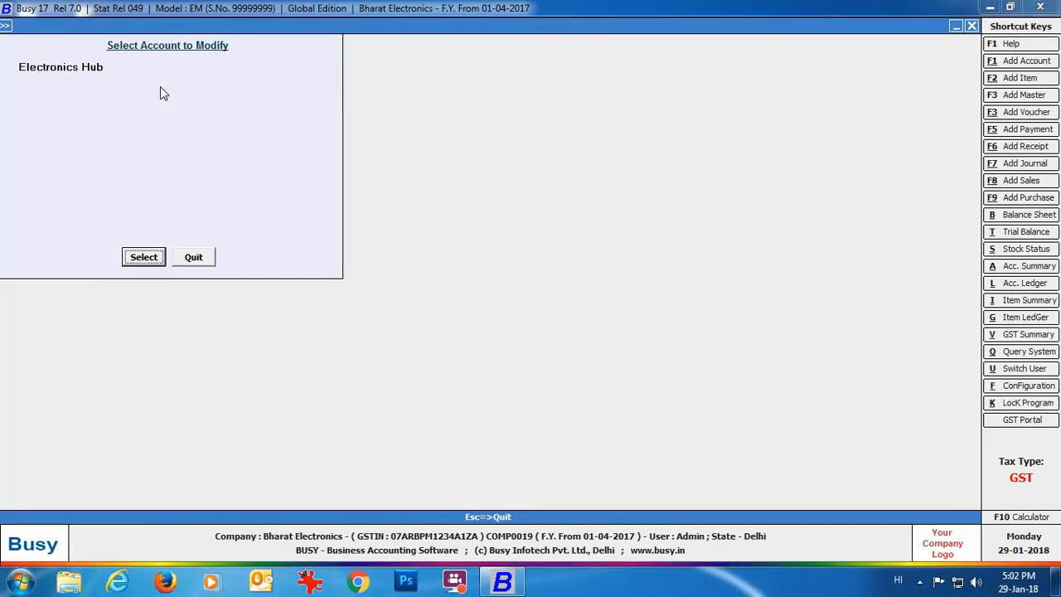
click(144, 254)
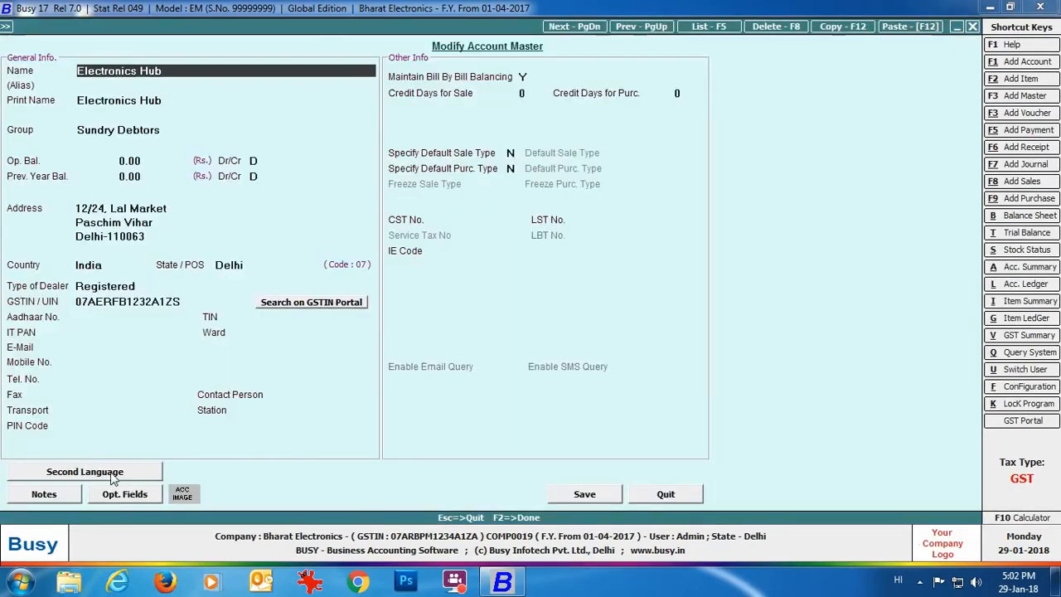
Step: Enter the Hindi name 'electronics hub' so the print name fills in too
click(112, 478)
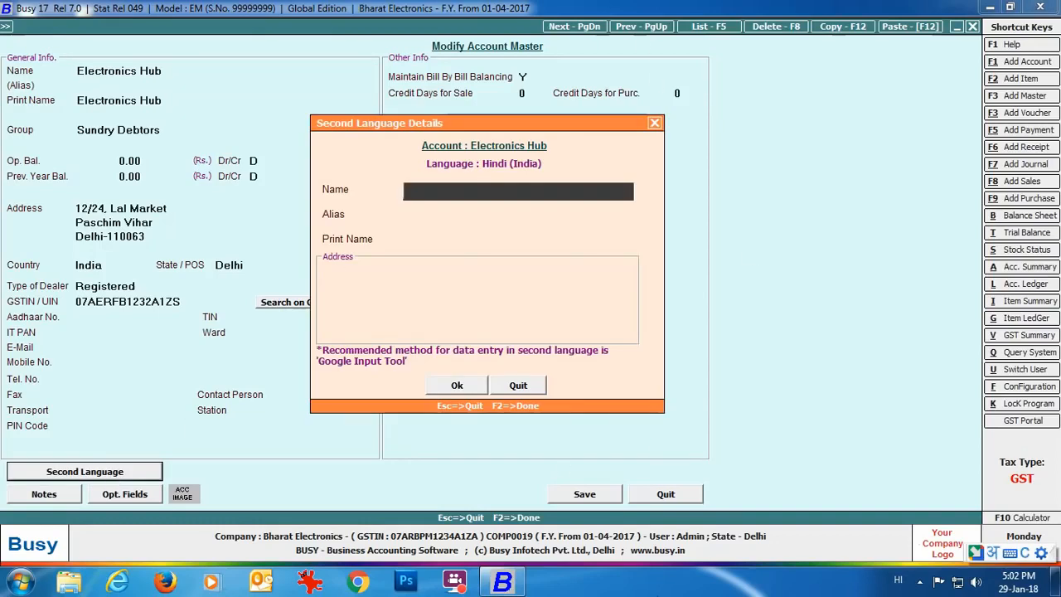
text(electronics )
text(hub)
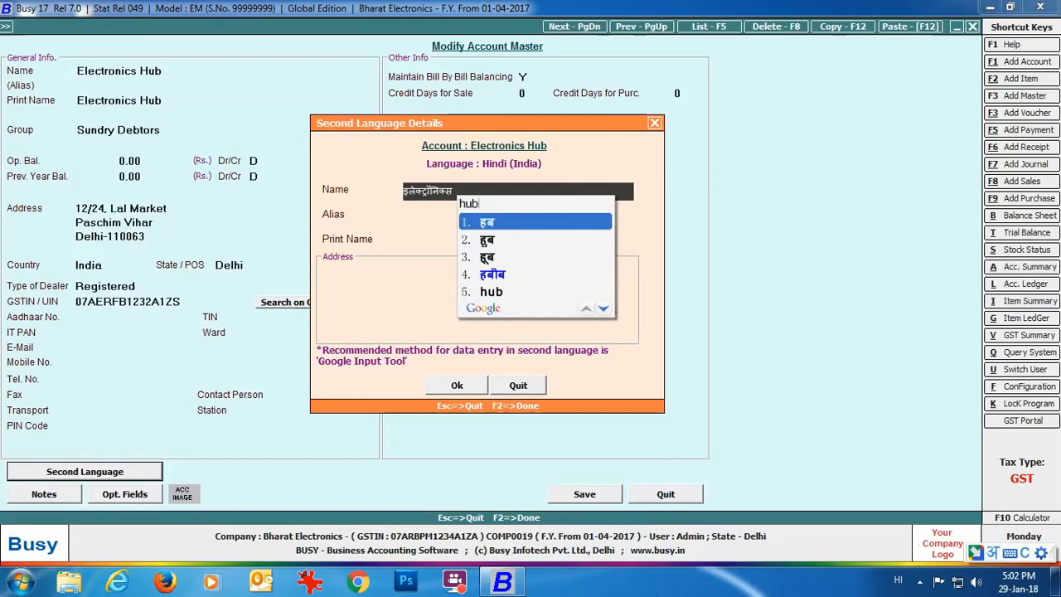
key(Return)
key(Return)
key(Return)
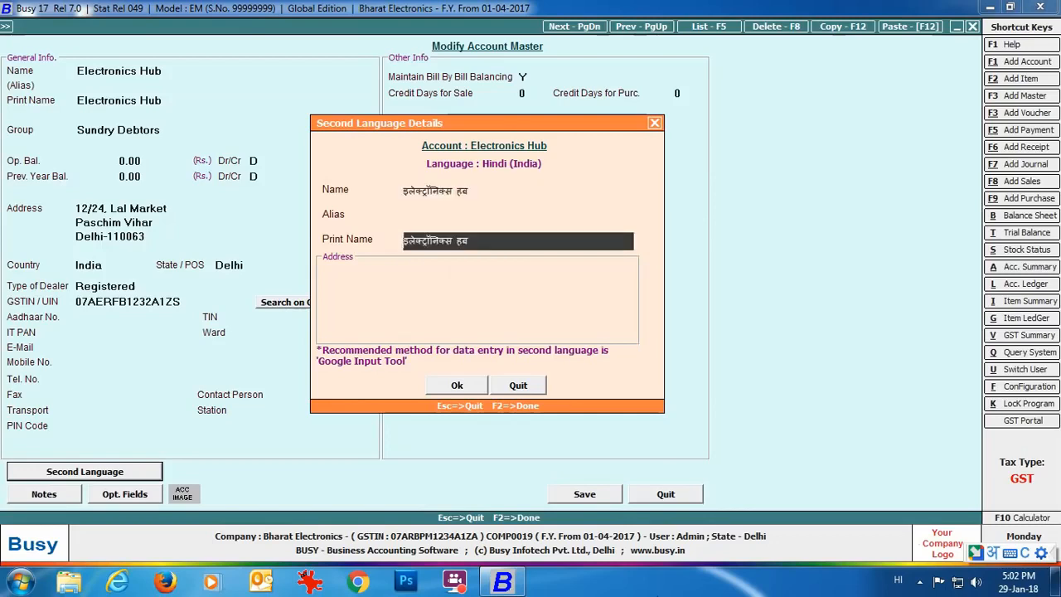
key(Return)
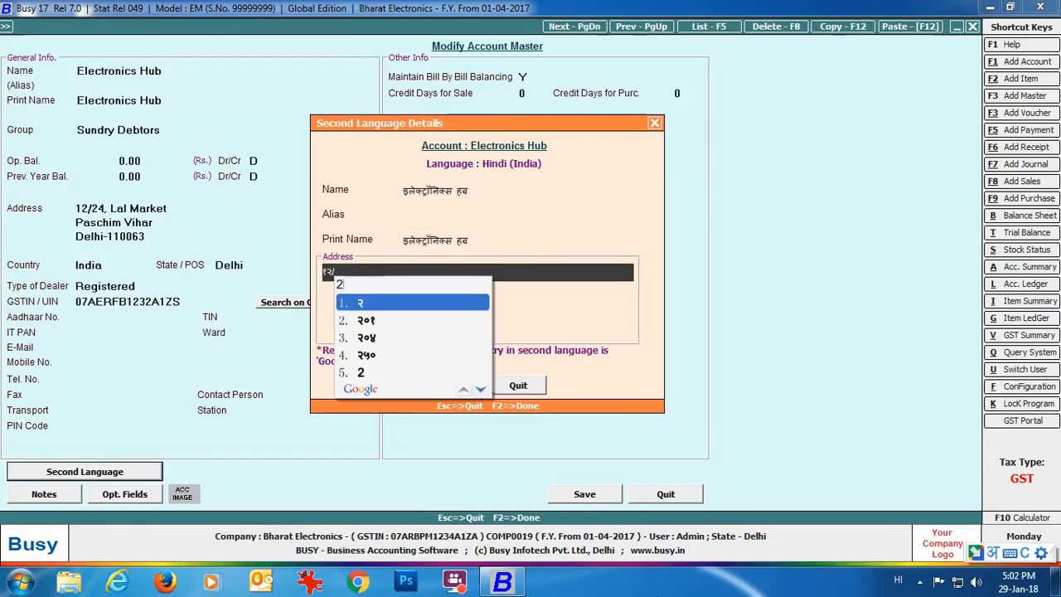
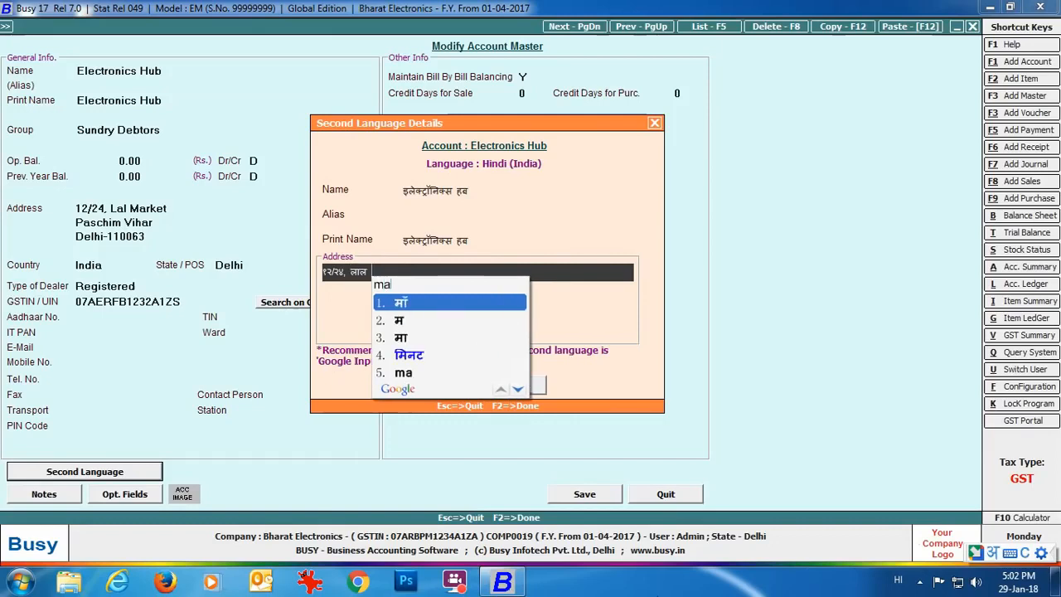
Step: Enter the three-line Hindi account address, accept the details and save the account
key(Return)
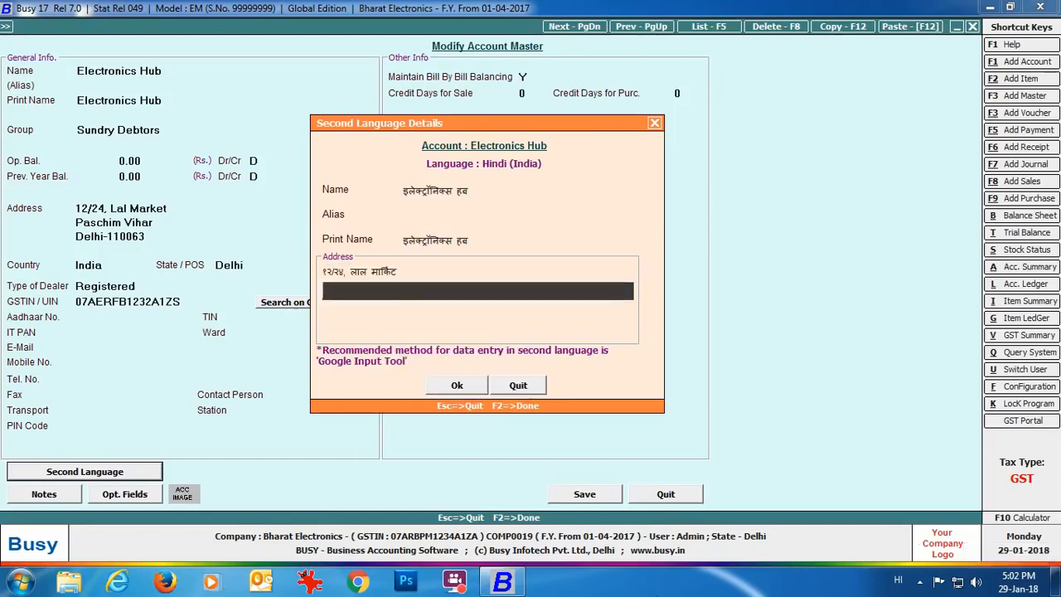
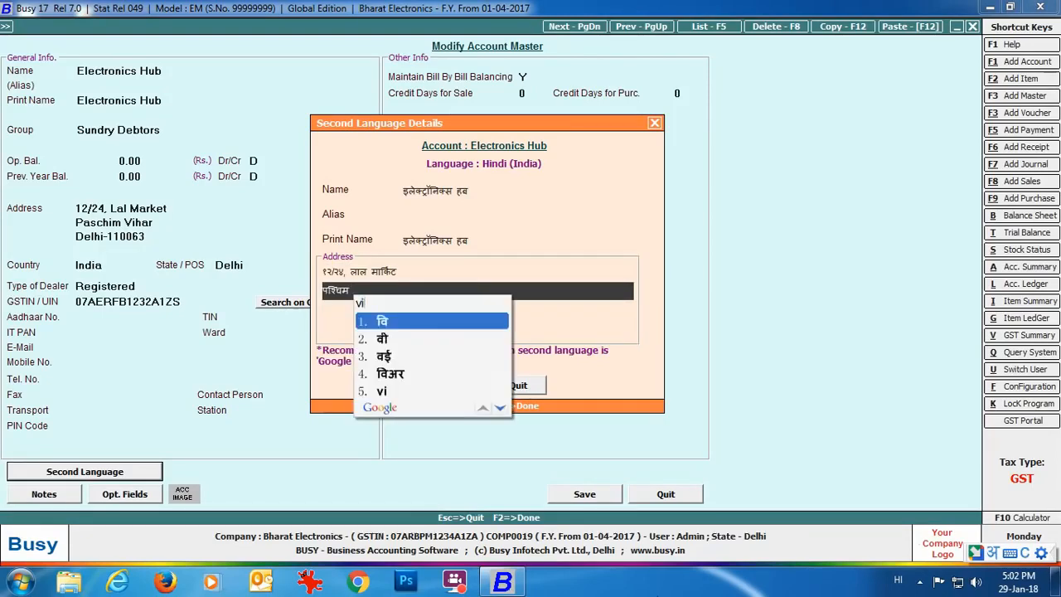
key(Return)
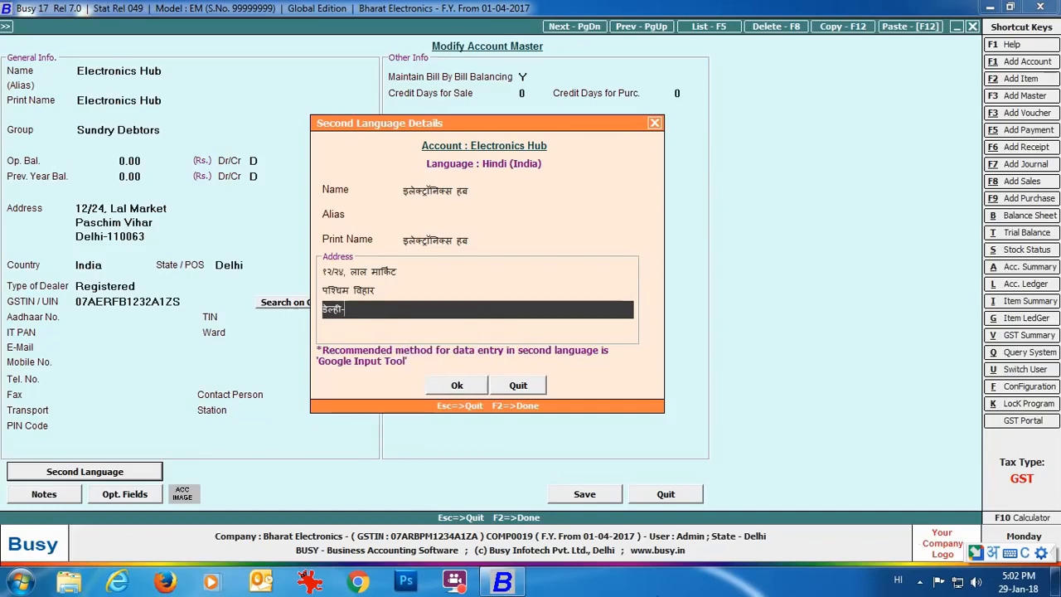
key(space)
key(Return)
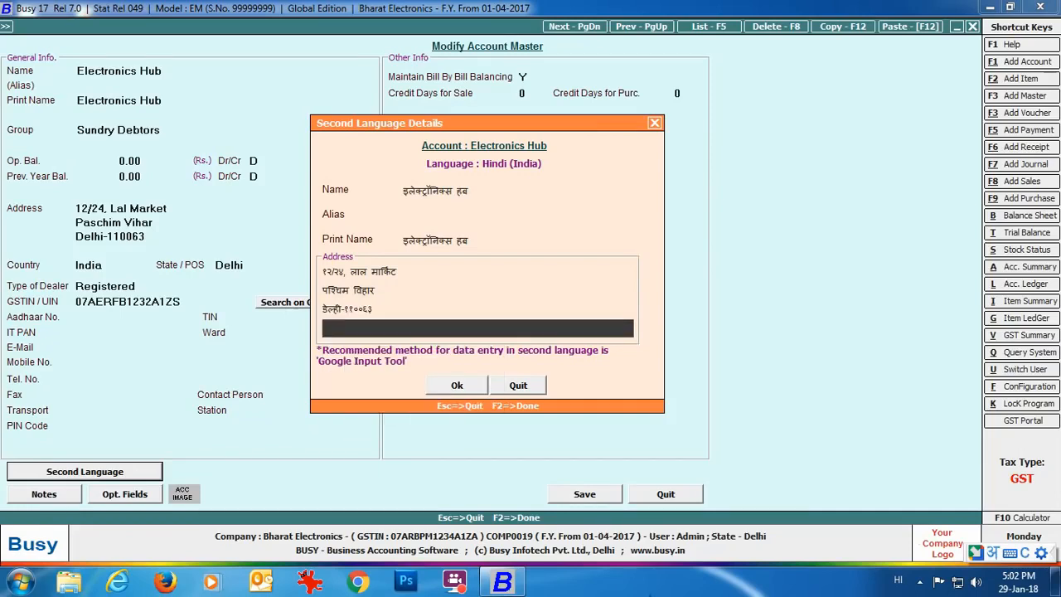
click(468, 388)
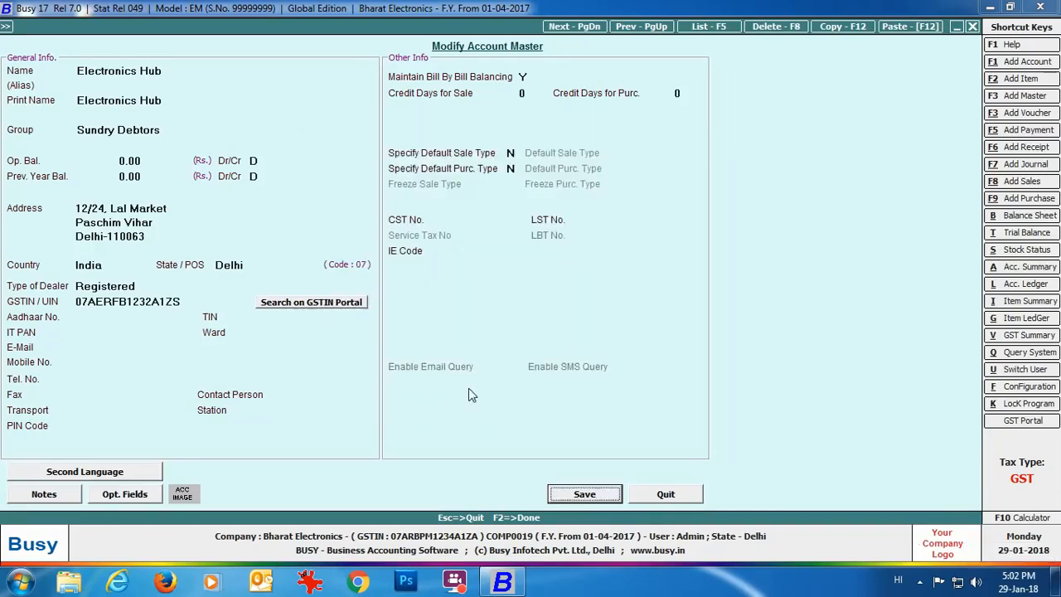
click(591, 497)
Step: Open the Sony Bravia 32" Smart T.V. item for modification under Masters > Item
click(210, 258)
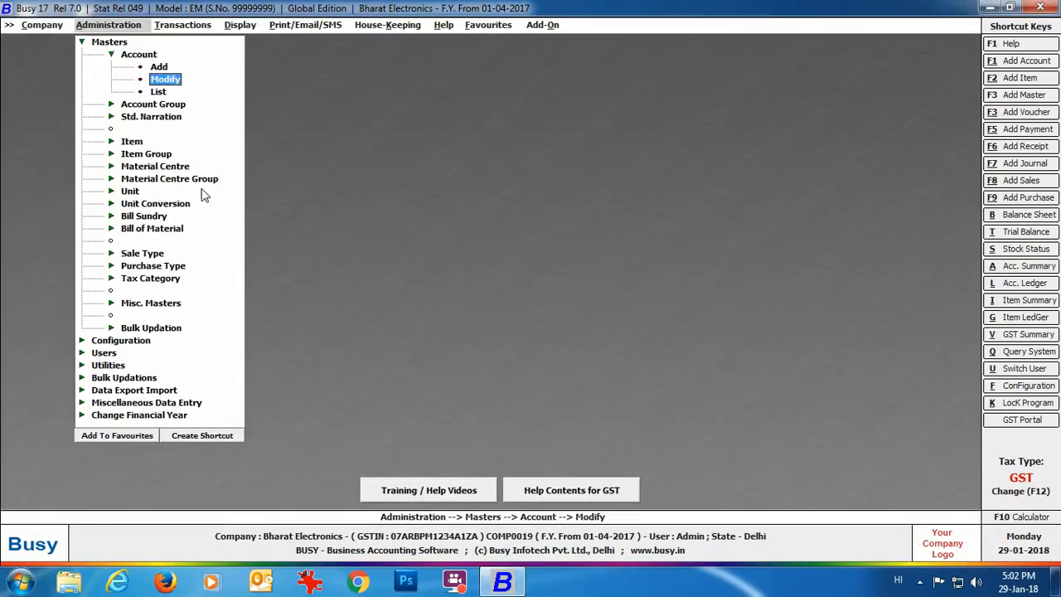
click(137, 141)
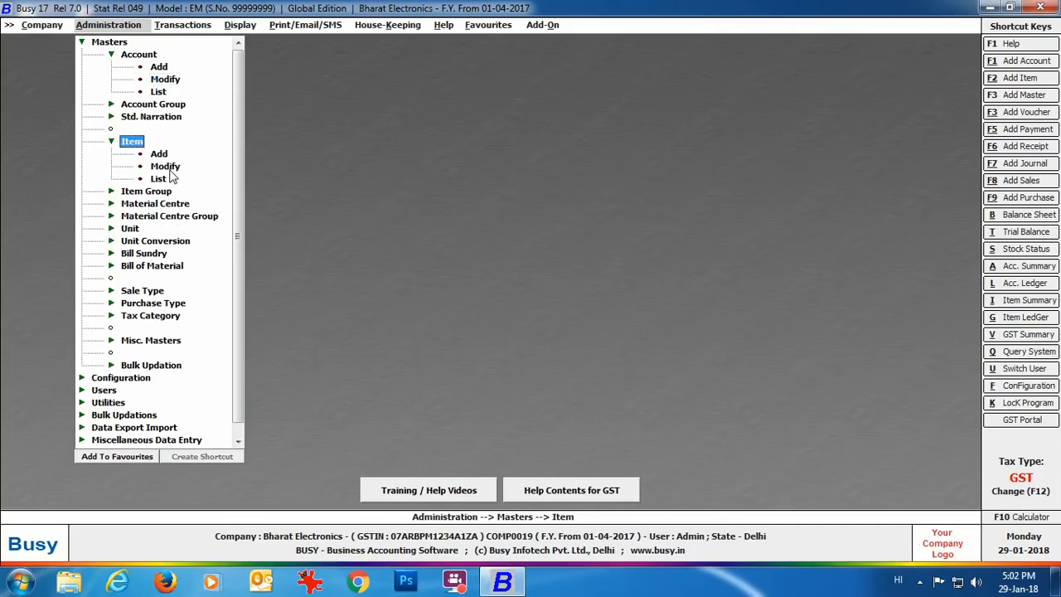
click(166, 167)
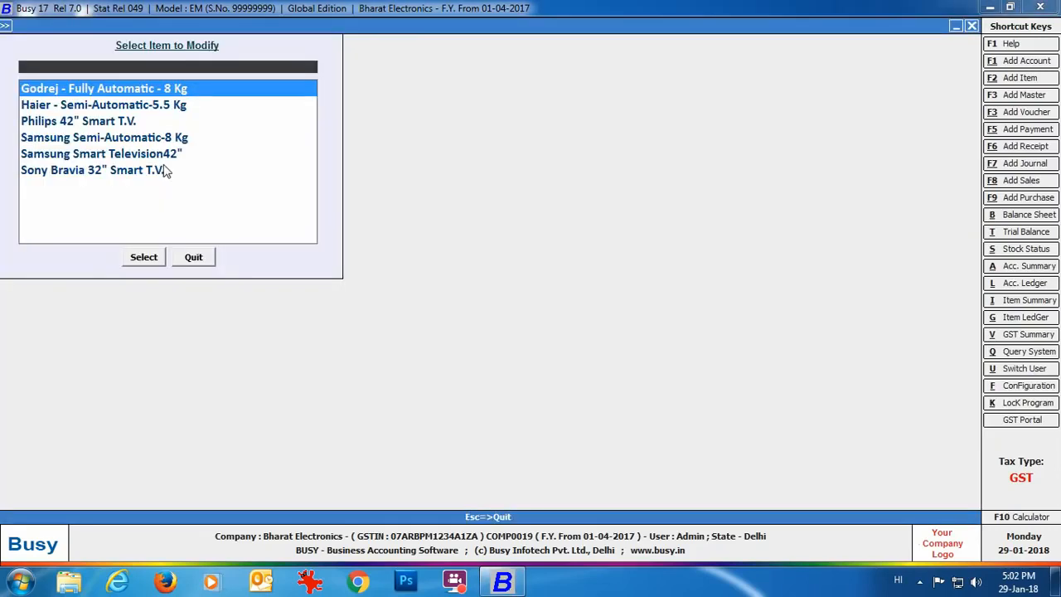
click(152, 178)
click(148, 257)
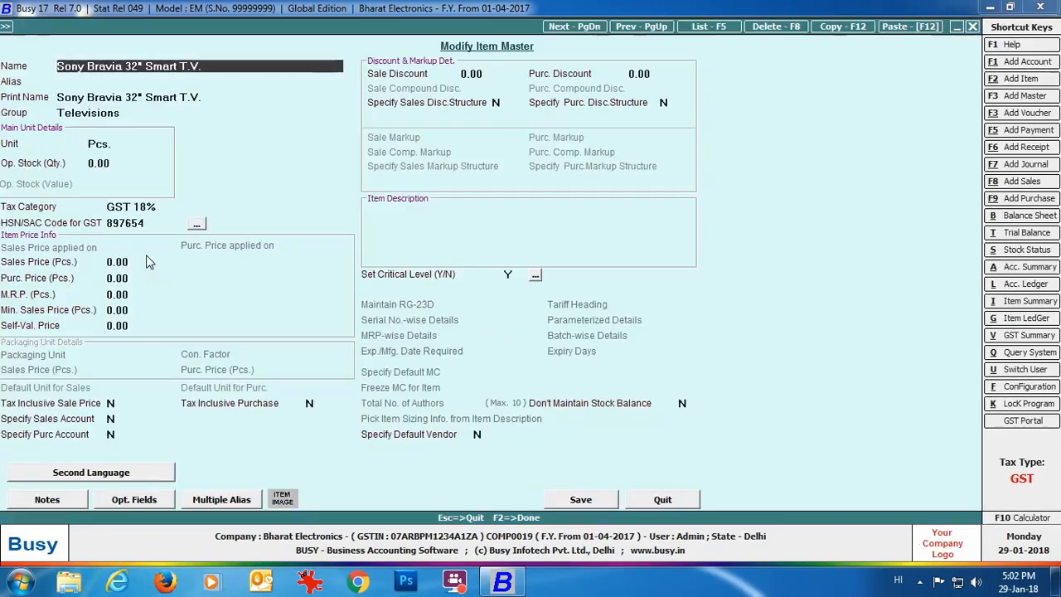
Step: Enter the Hindi name 'soni bravia 32" smart television' and accept the second-language details
click(132, 476)
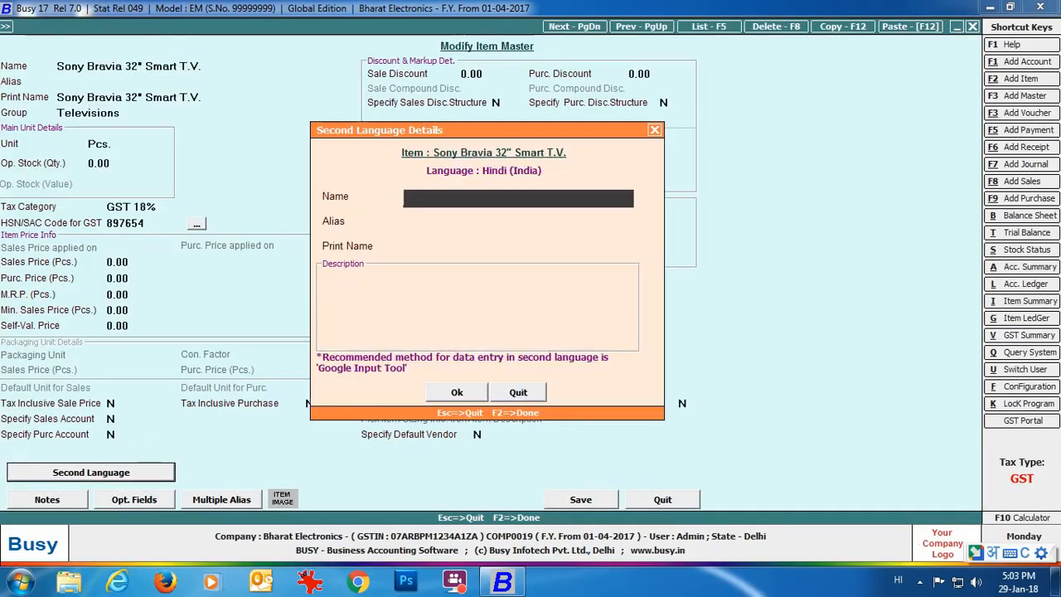
text(soni bravi)
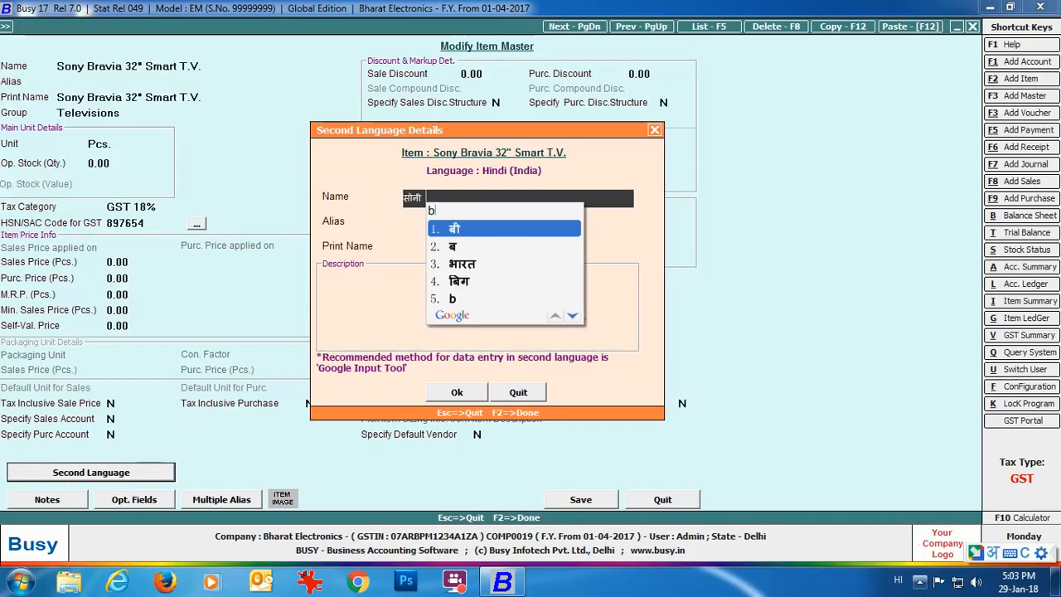
text(a 32" sma)
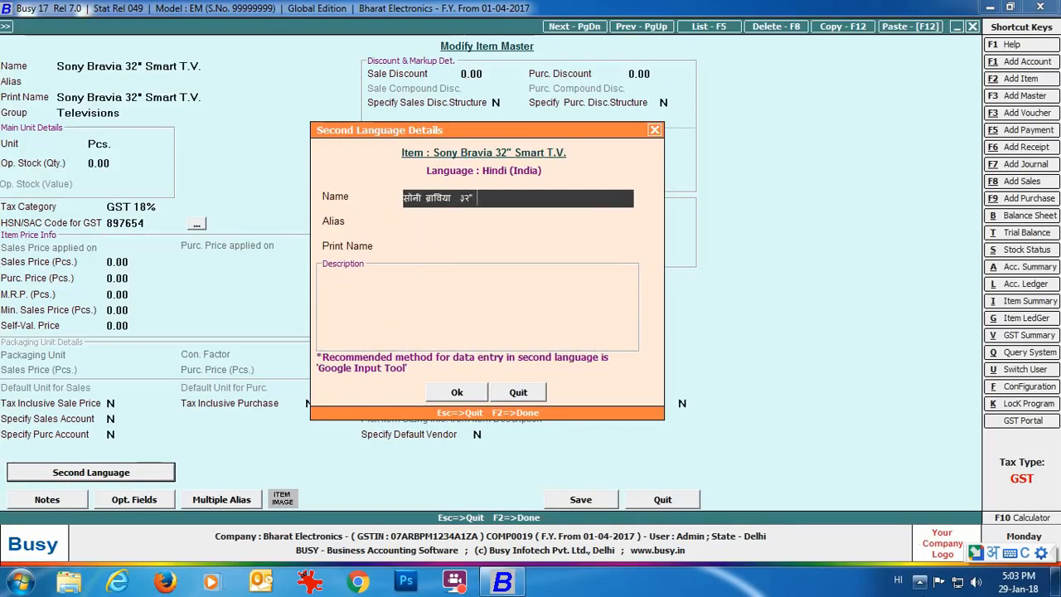
text(rt televisi)
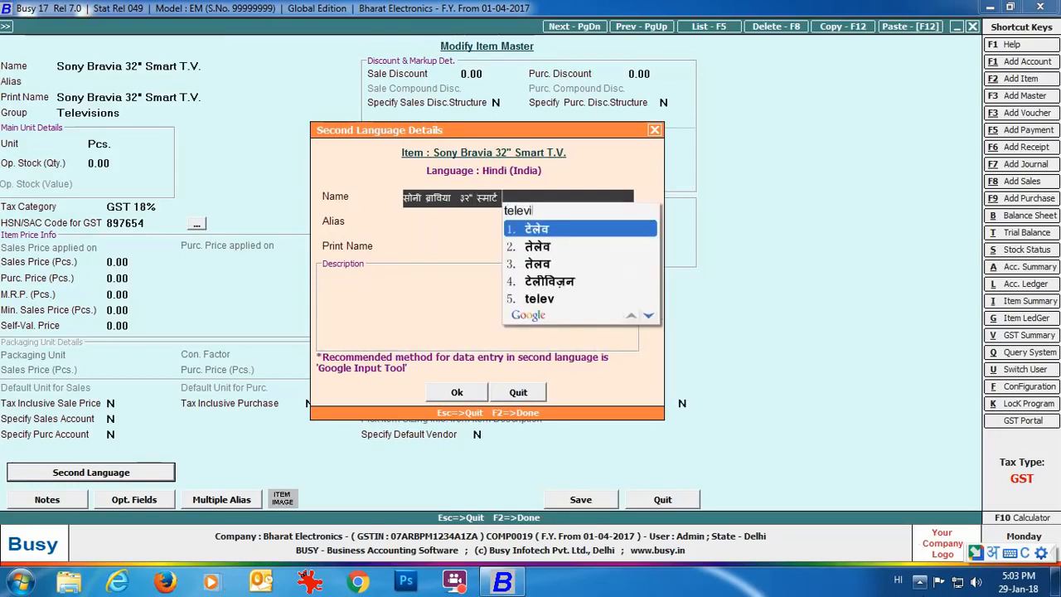
text(on)
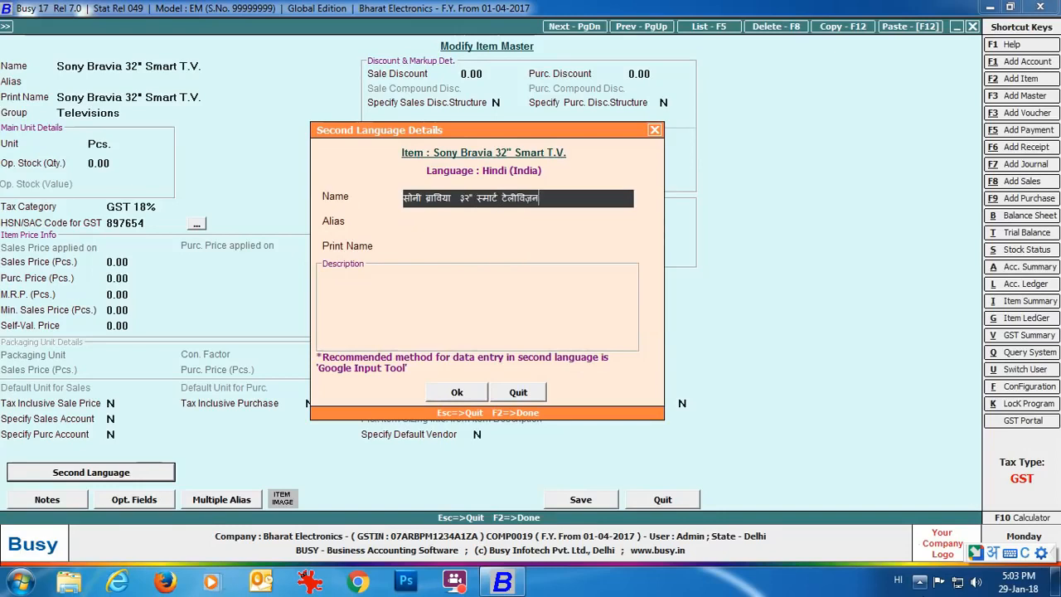
key(Return)
key(Return)
key(Return)
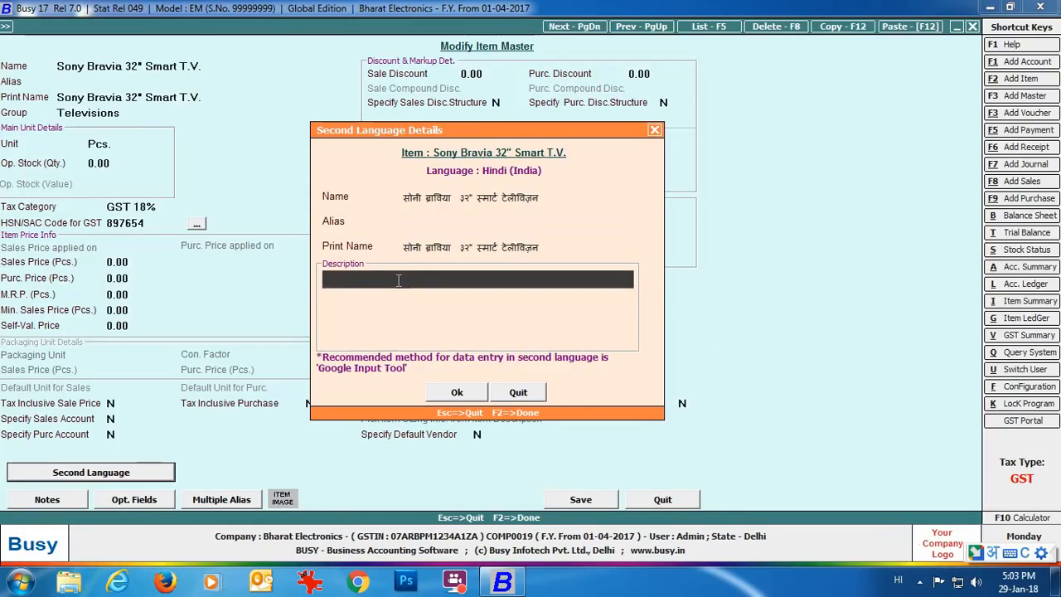
click(456, 392)
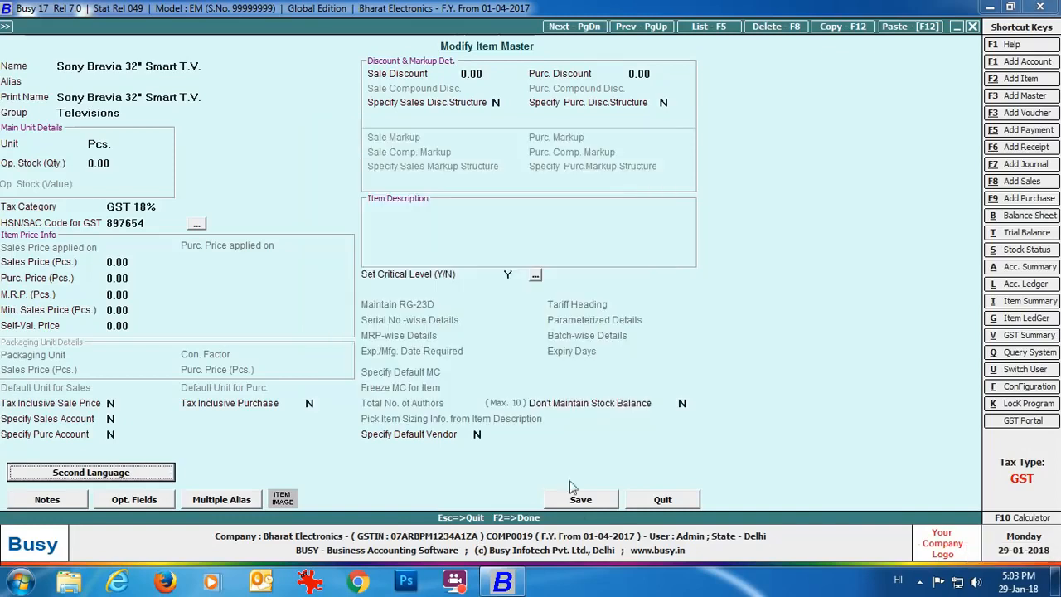
Step: Save the Sony Bravia item and open Check/Update Account Second Language Details under Bulk Updation
click(577, 501)
click(211, 258)
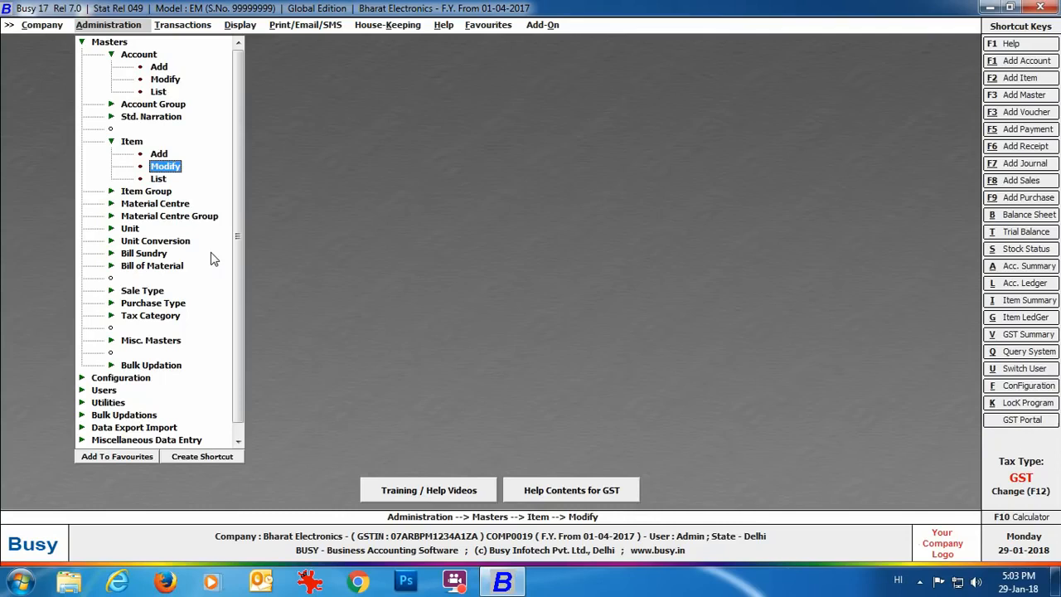
click(175, 367)
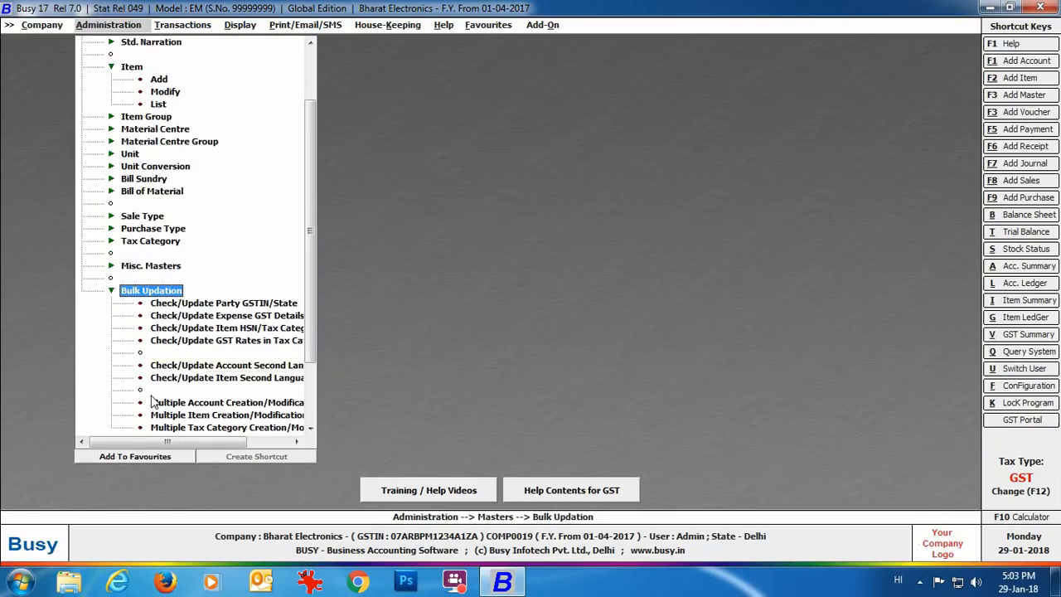
click(227, 369)
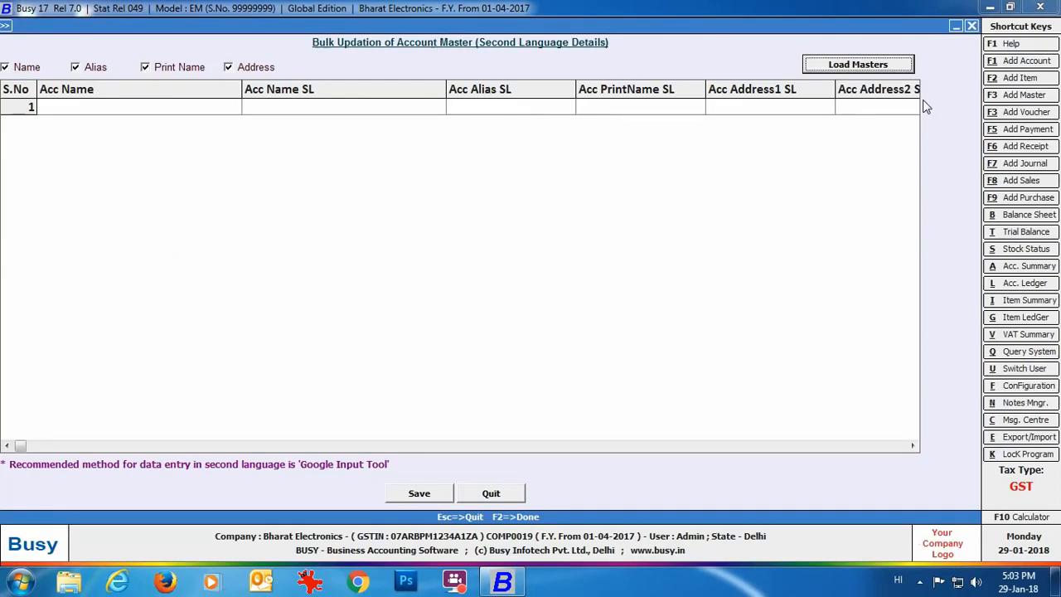
click(858, 65)
Step: Load all five accounts of the Sundry Debtors group into the grid
click(24, 90)
text(deb)
key(Return)
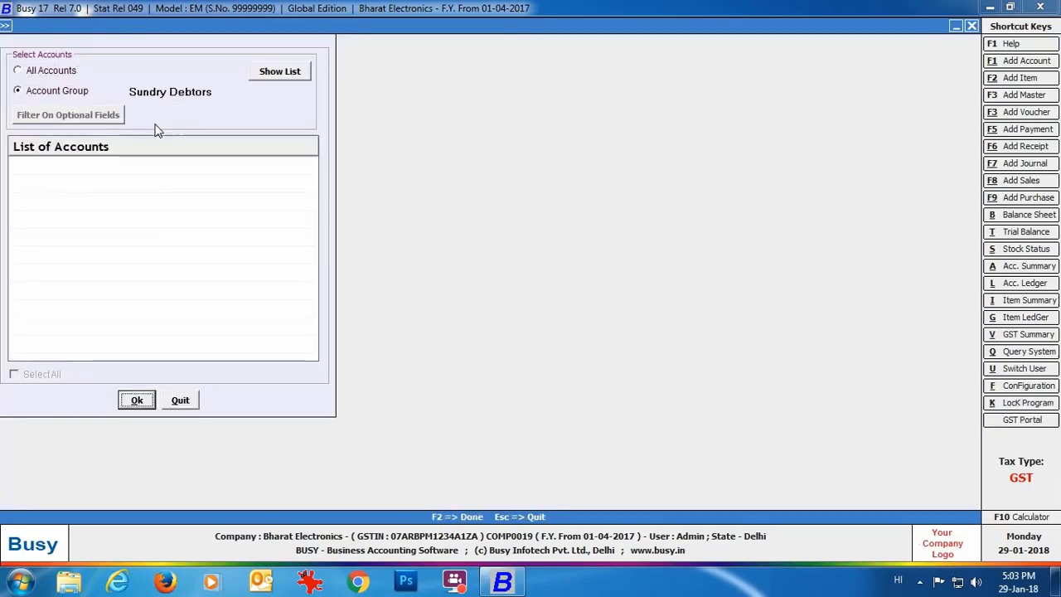
click(268, 77)
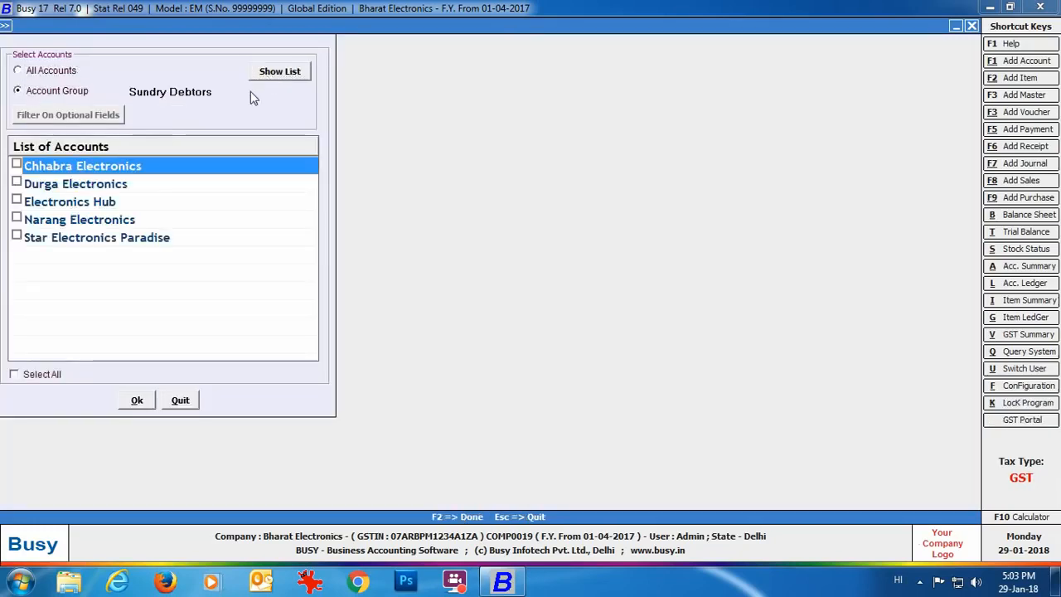
click(14, 374)
click(136, 401)
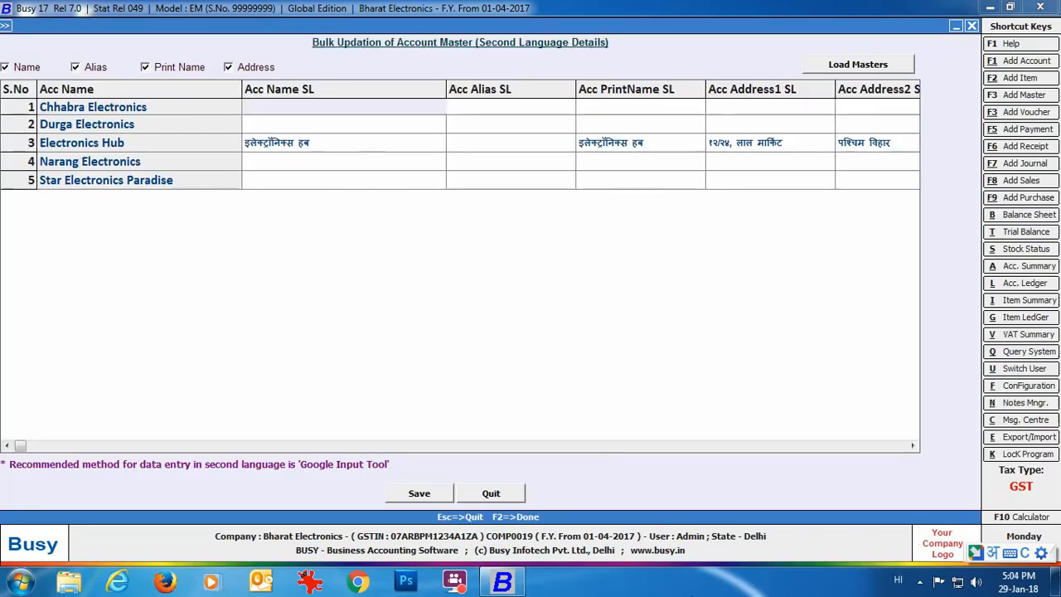
Step: Type Hindi names for Chhabra, Durga, Narang Electronics and Star Electronics Paradise in Acc Name SL
text(chhabra elec)
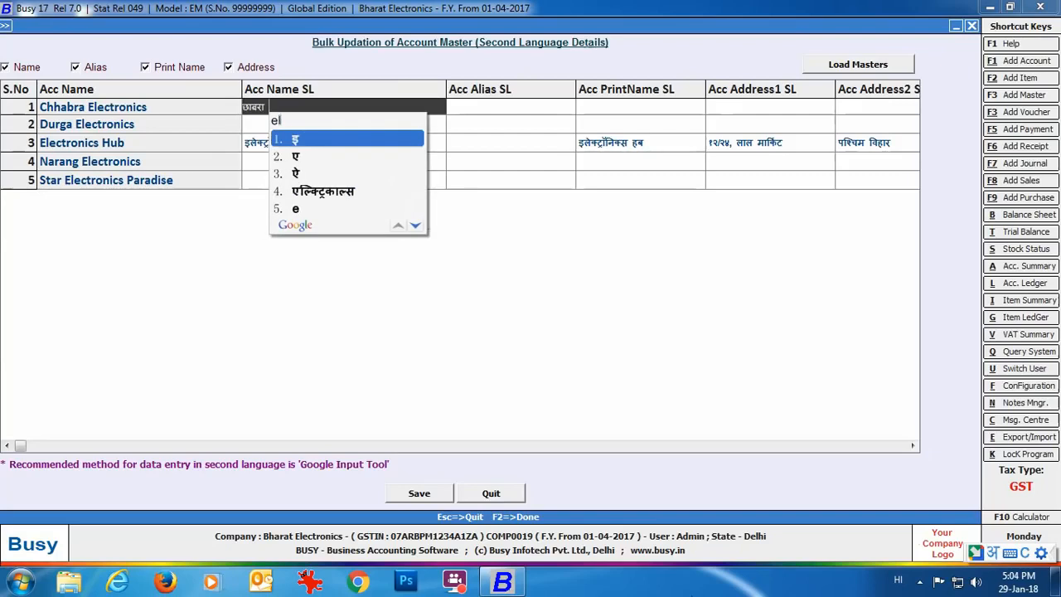
text(tronics)
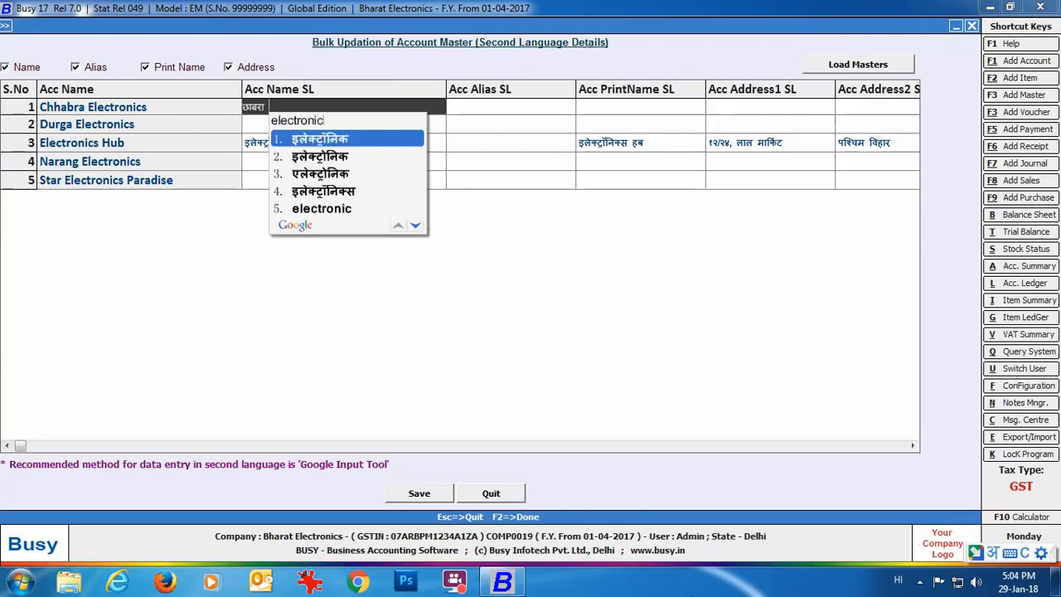
key(Return)
key(Return)
key(Return)
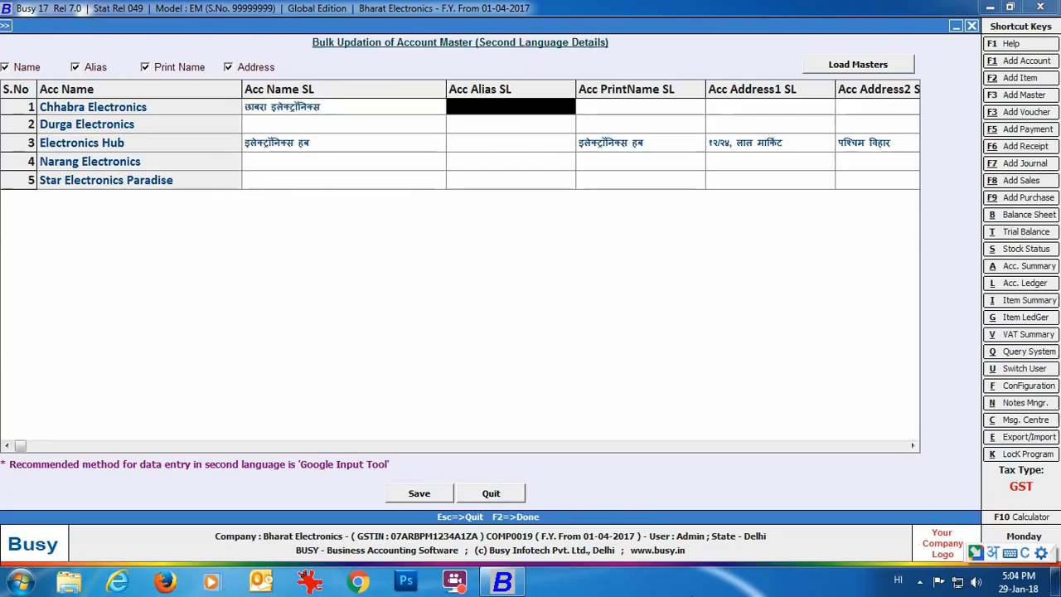
click(344, 124)
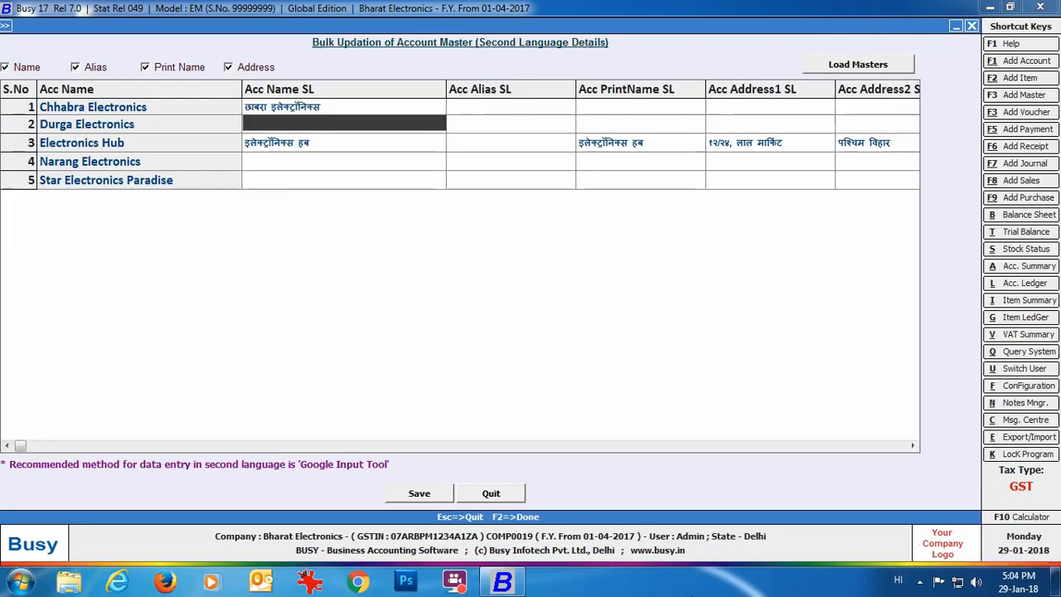
text(durga electro)
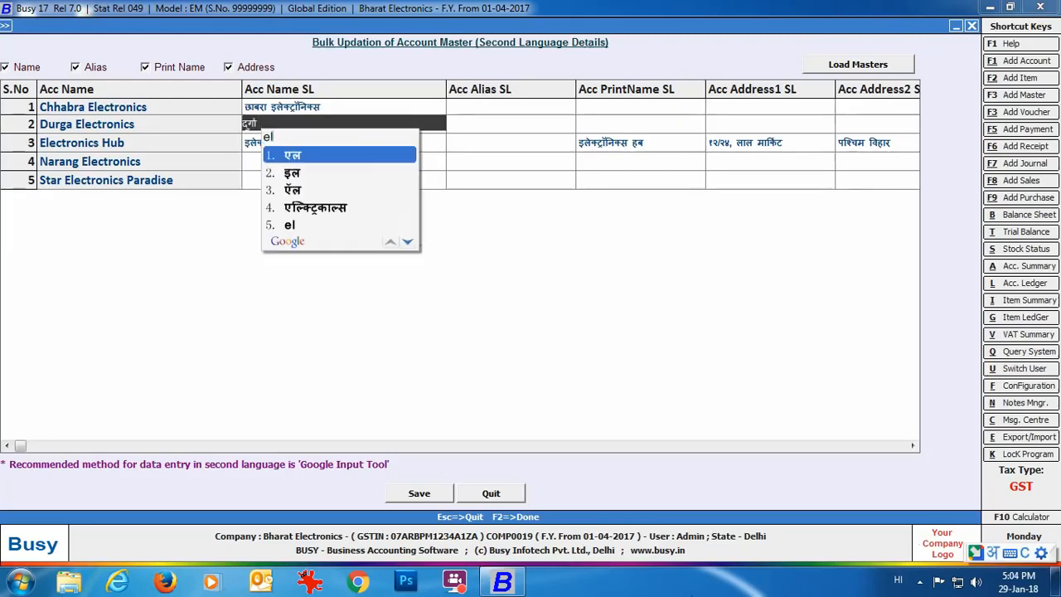
text(nics)
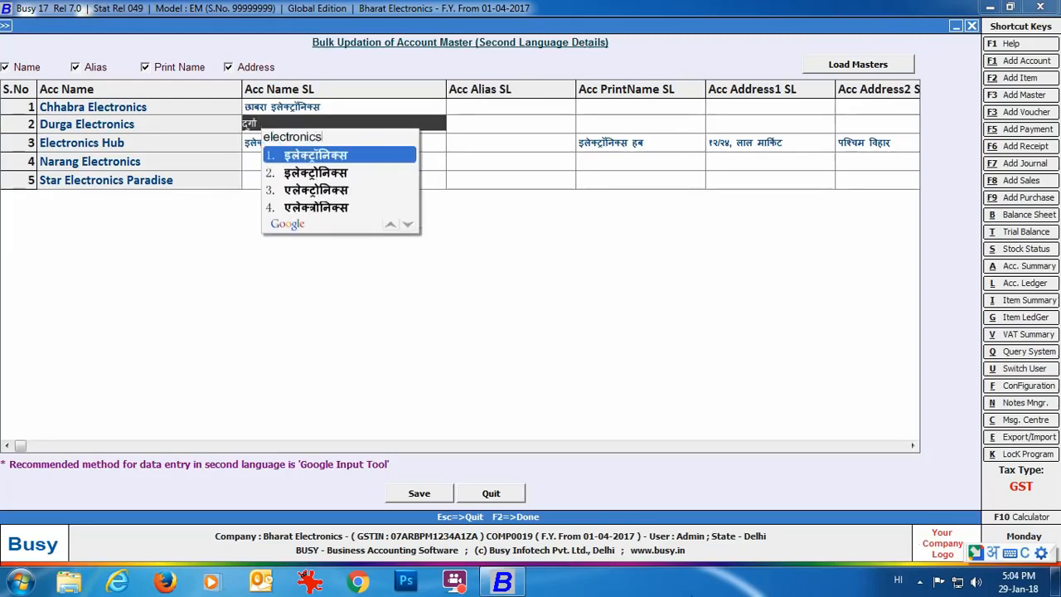
key(Down)
key(Down)
text(na)
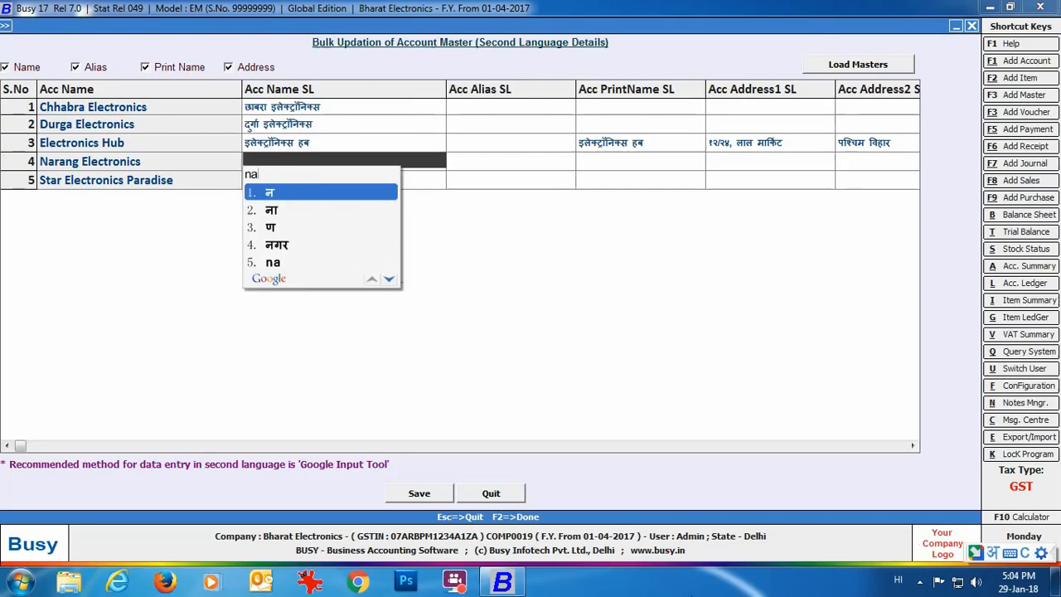
text(rang electronics)
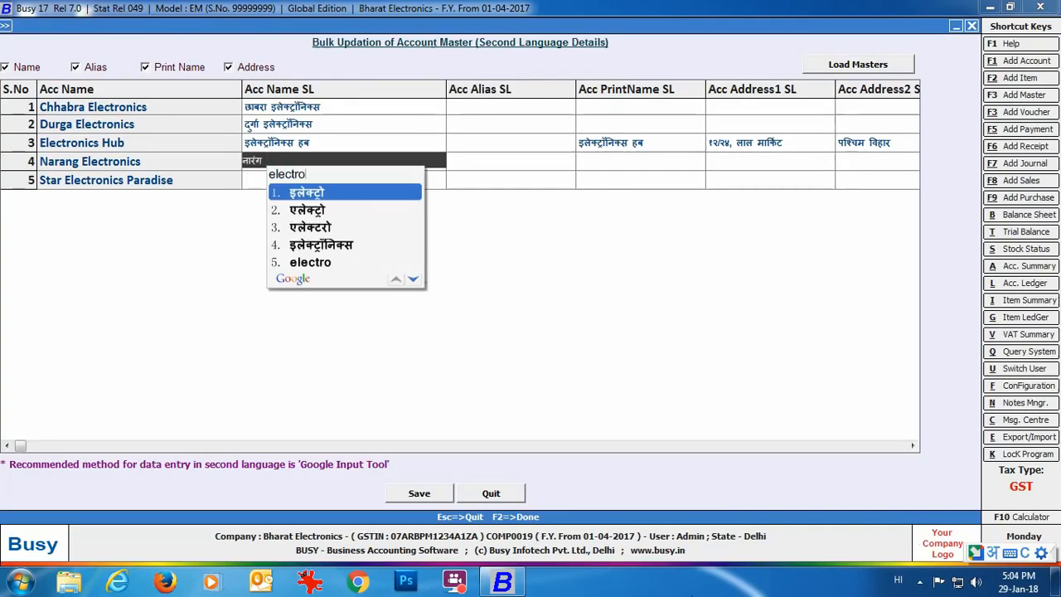
key(Down)
text(star elec)
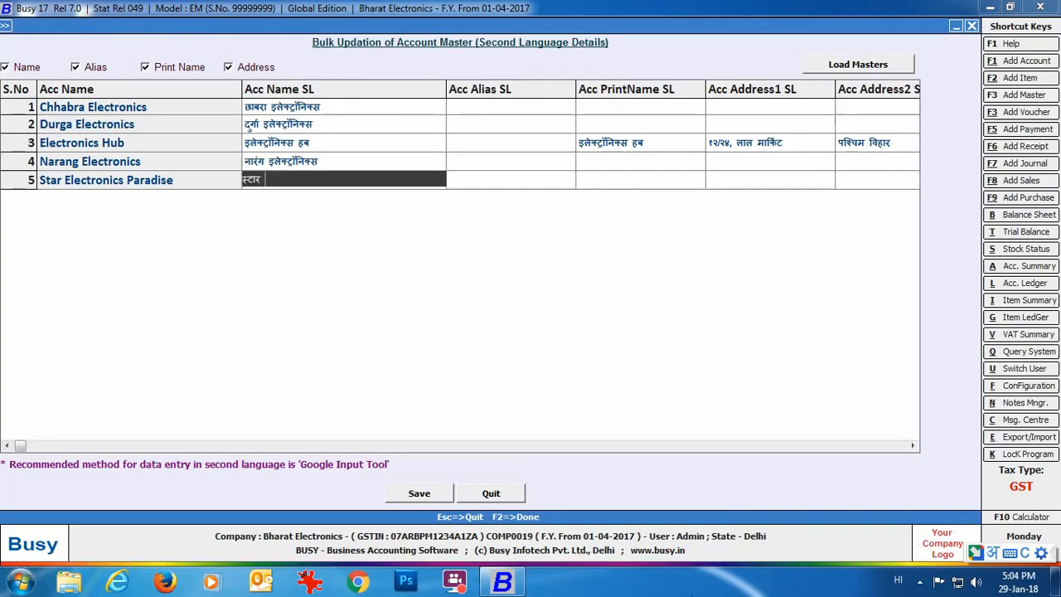
text(tronics paradis)
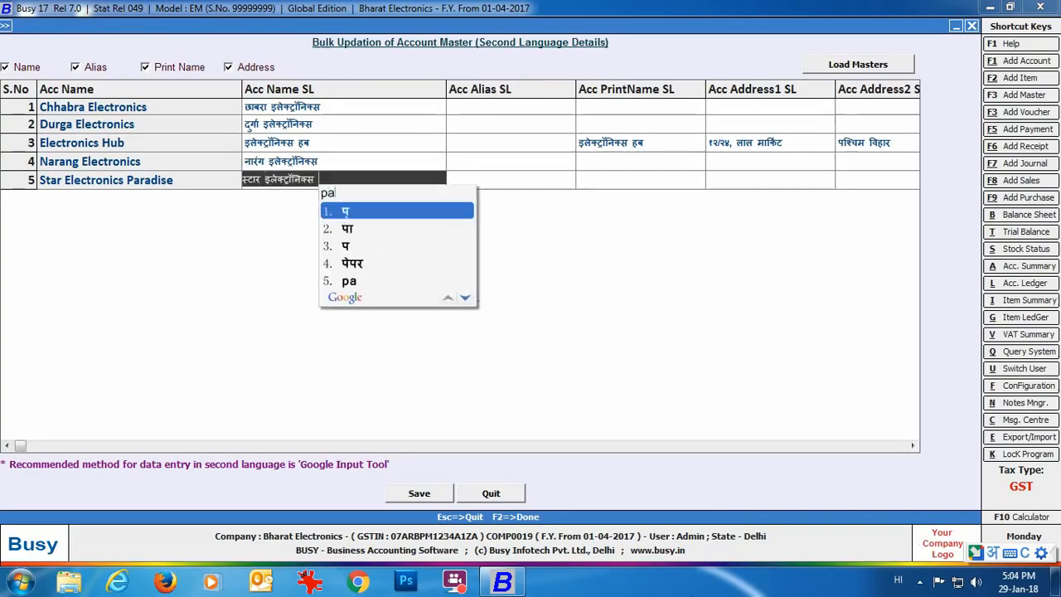
text(e)
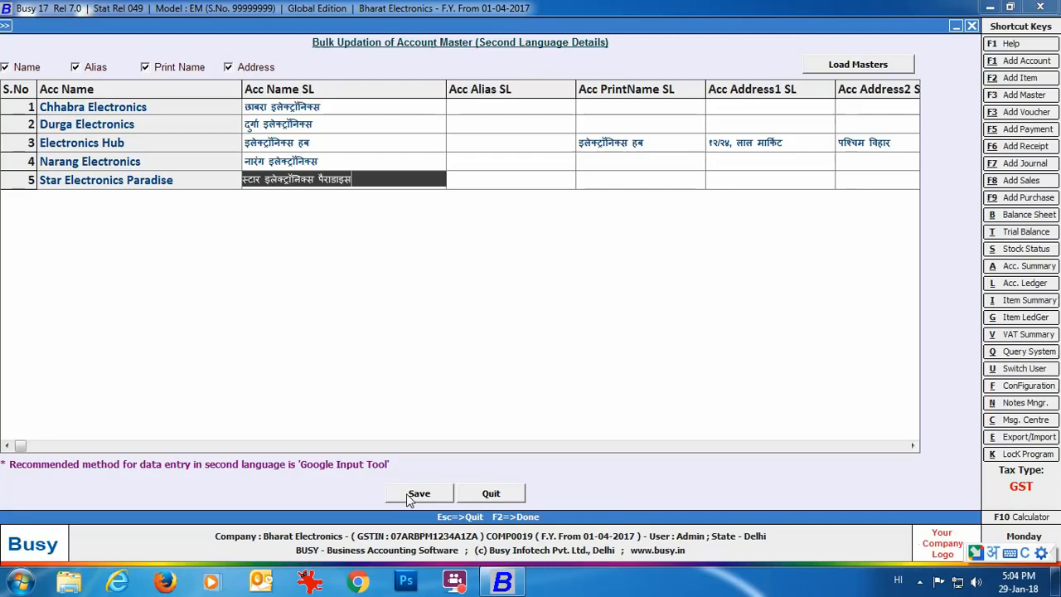
Step: Save the Hindi account names, confirm with Yes and dismiss the success message
click(409, 495)
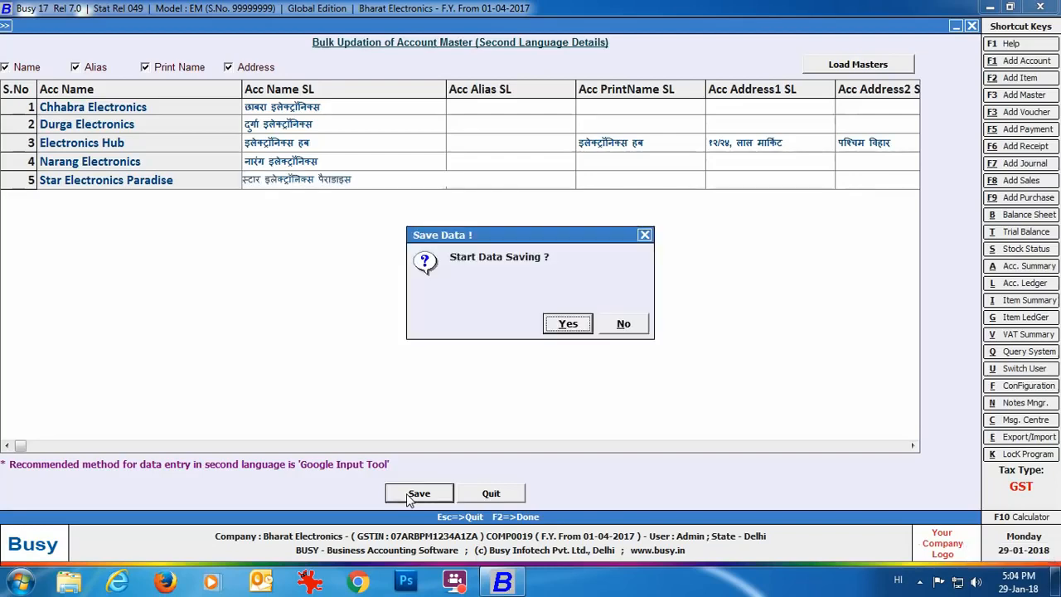
click(561, 329)
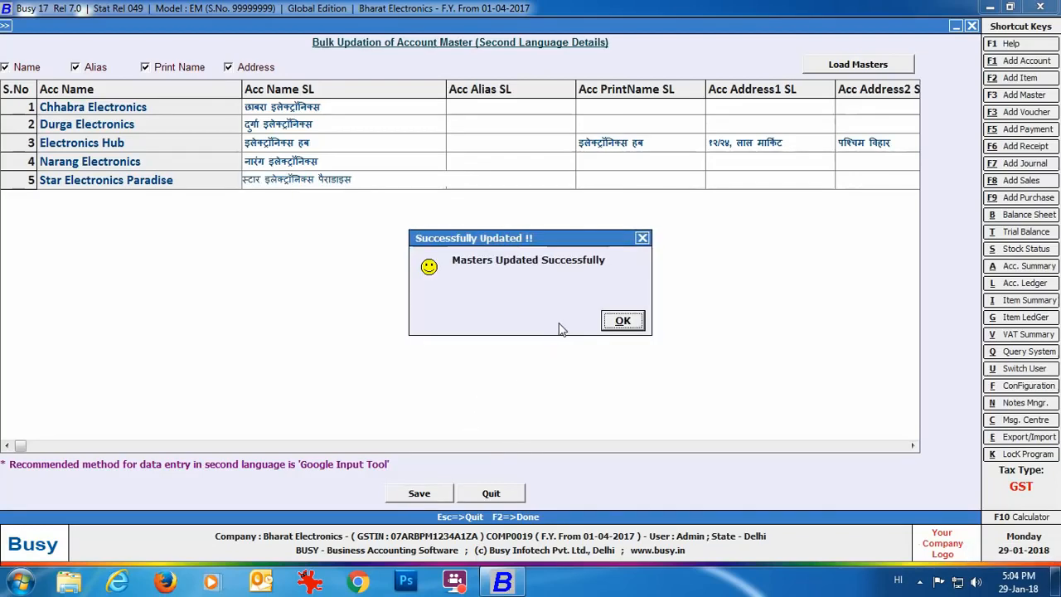
click(634, 324)
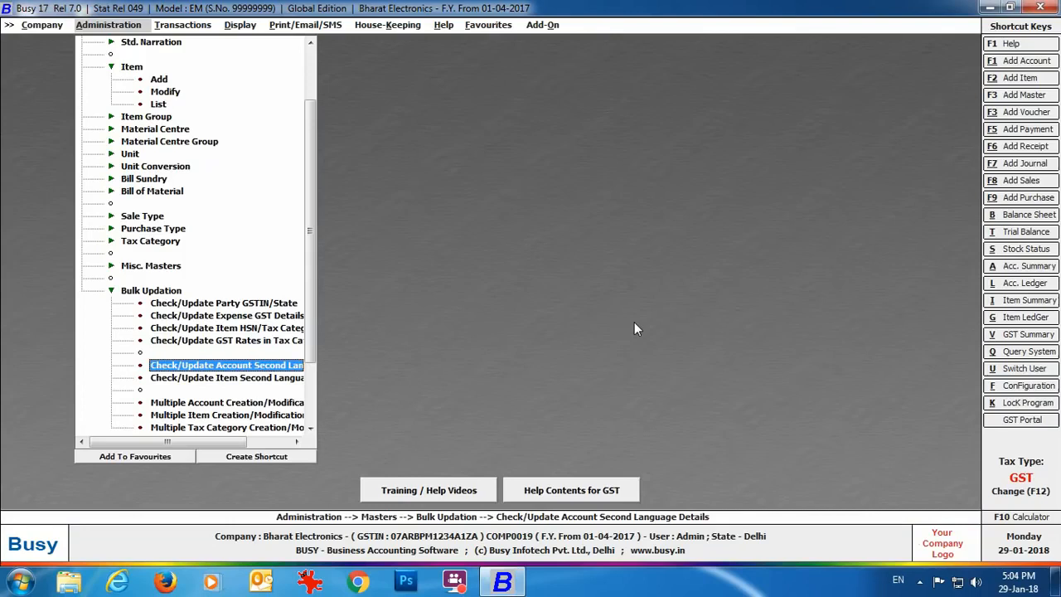
Step: Open the item second-language update form and load all six items into its grid
double_click(241, 379)
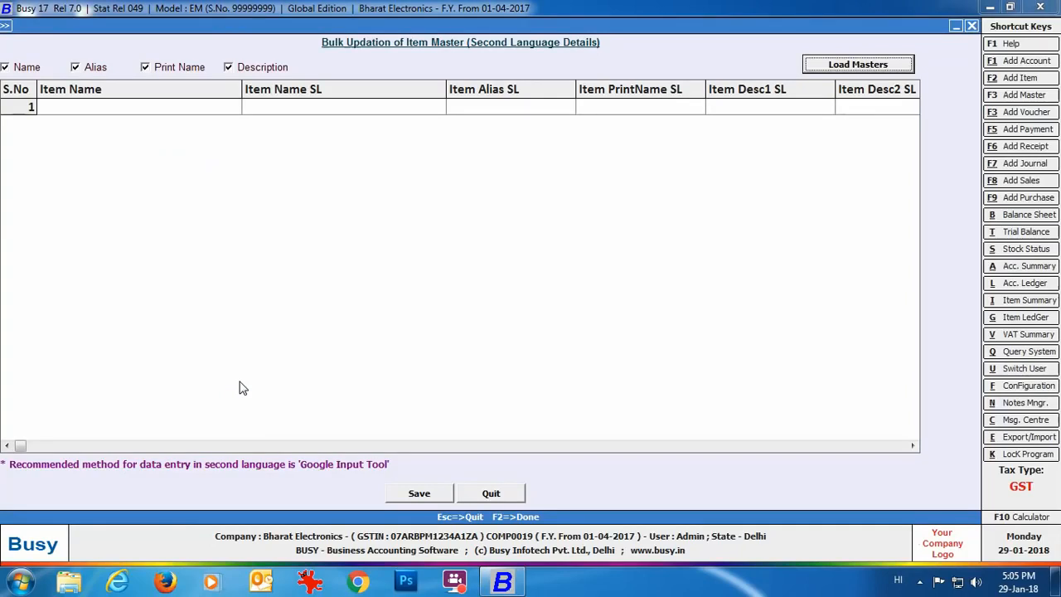
click(805, 69)
click(280, 72)
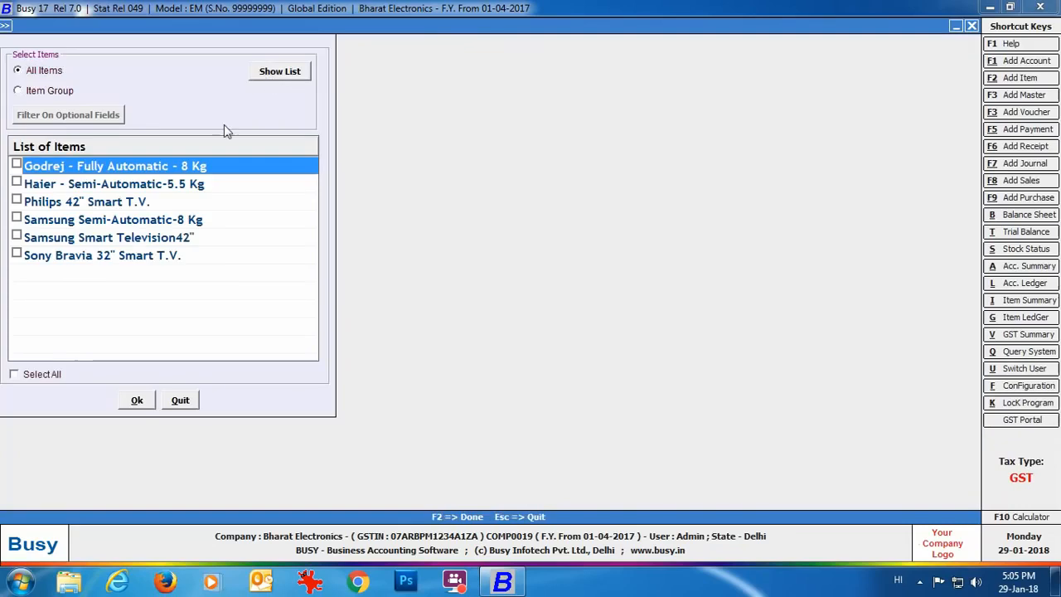
click(13, 374)
click(137, 400)
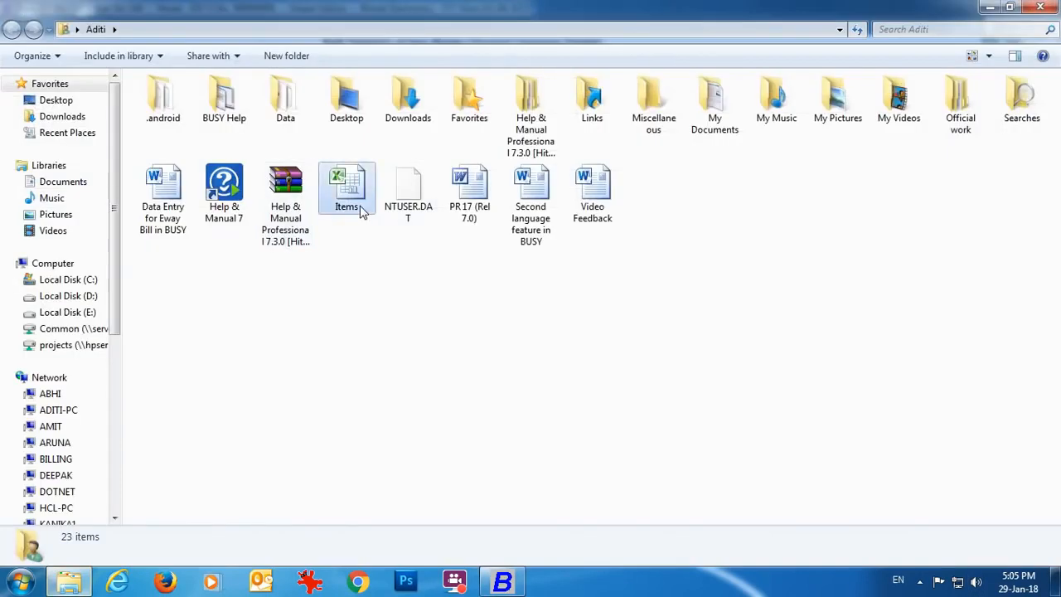
Step: Open the Items workbook and copy the first Hindi item name from cell A1
double_click(348, 191)
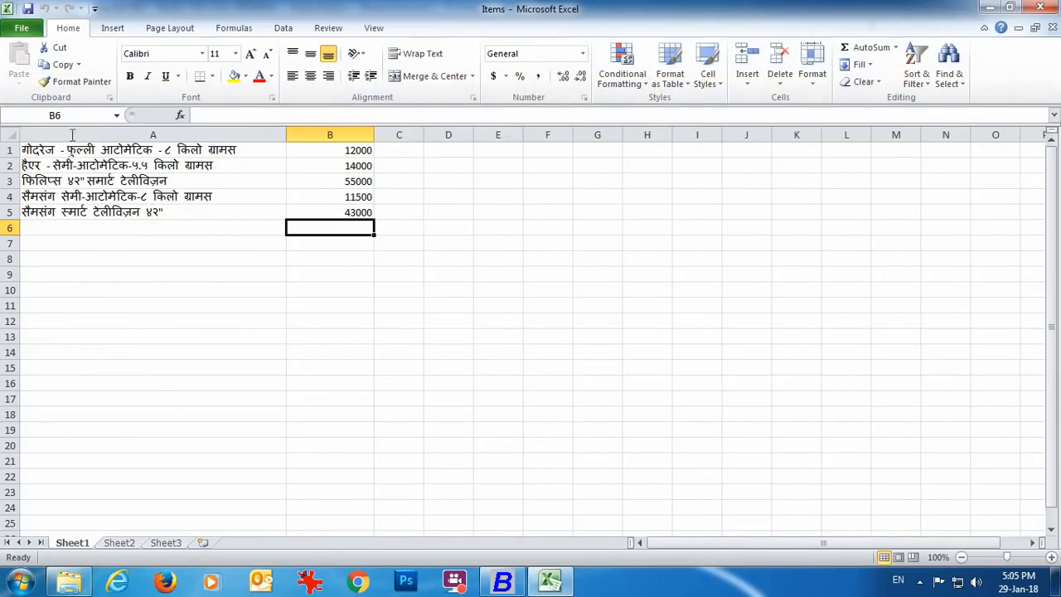
right_click(206, 155)
click(232, 182)
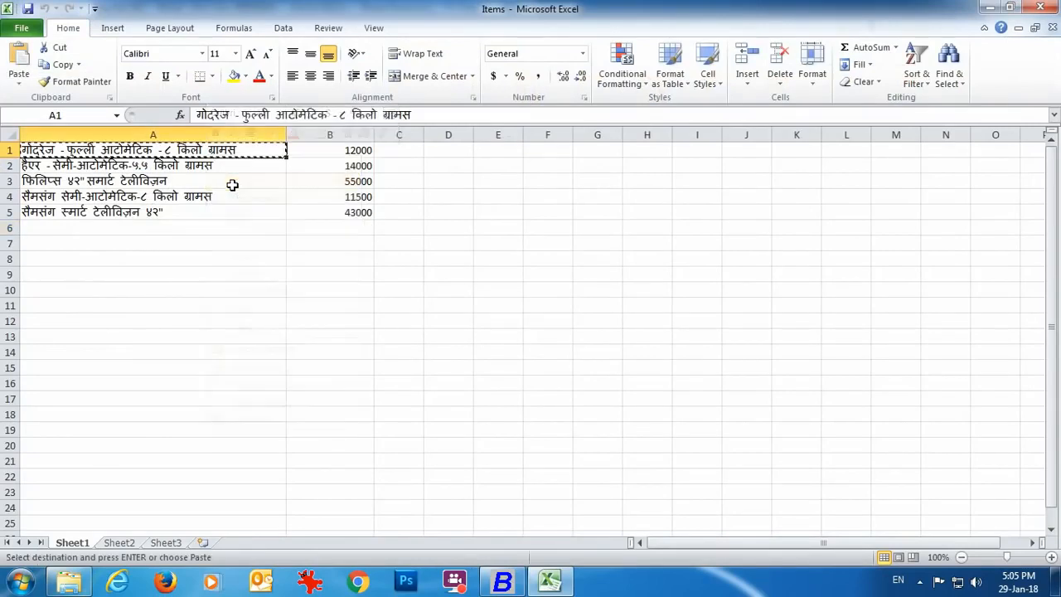
mouse_move(503, 580)
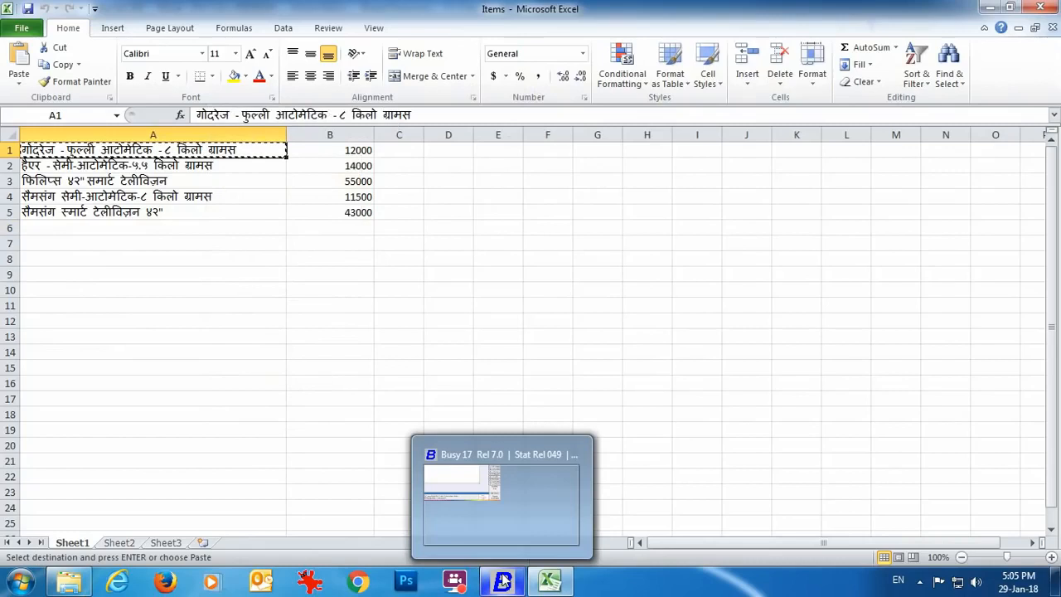
Step: Paste the Hindi names for the Godrej and Haier items into the item grid
click(503, 580)
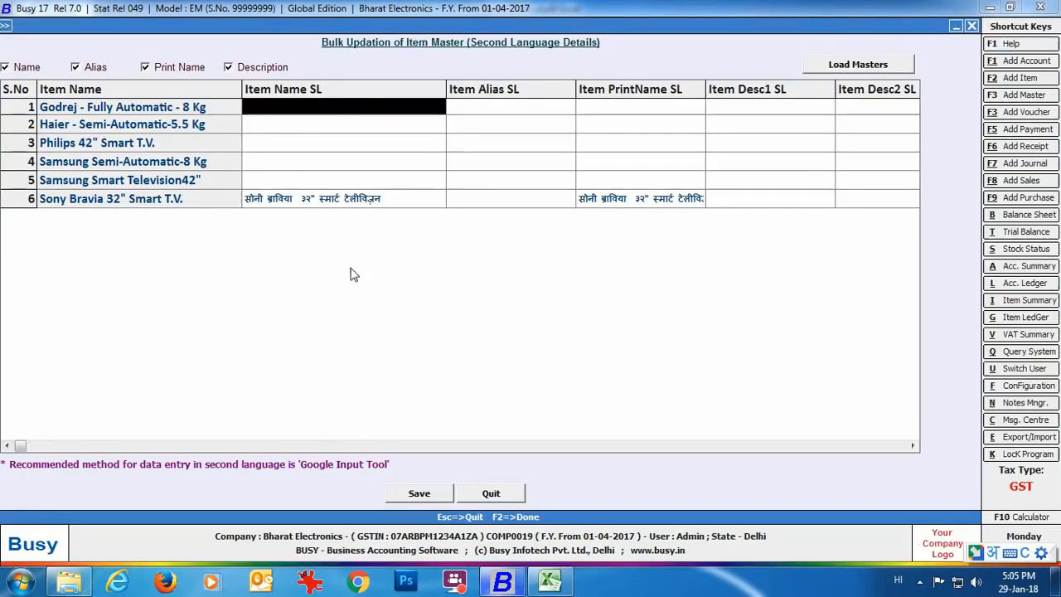
key(ctrl+v)
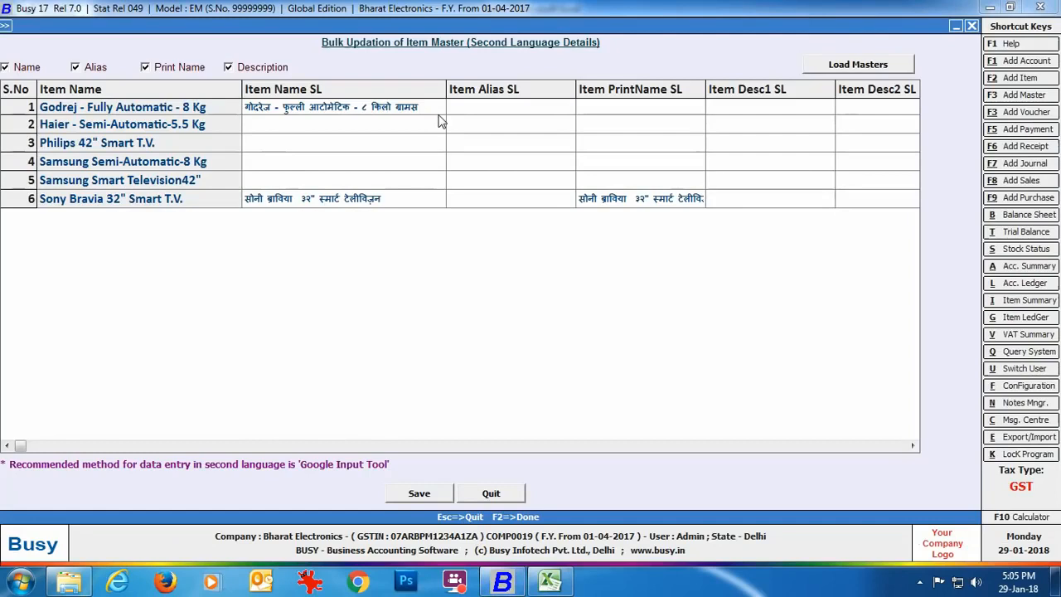
click(549, 581)
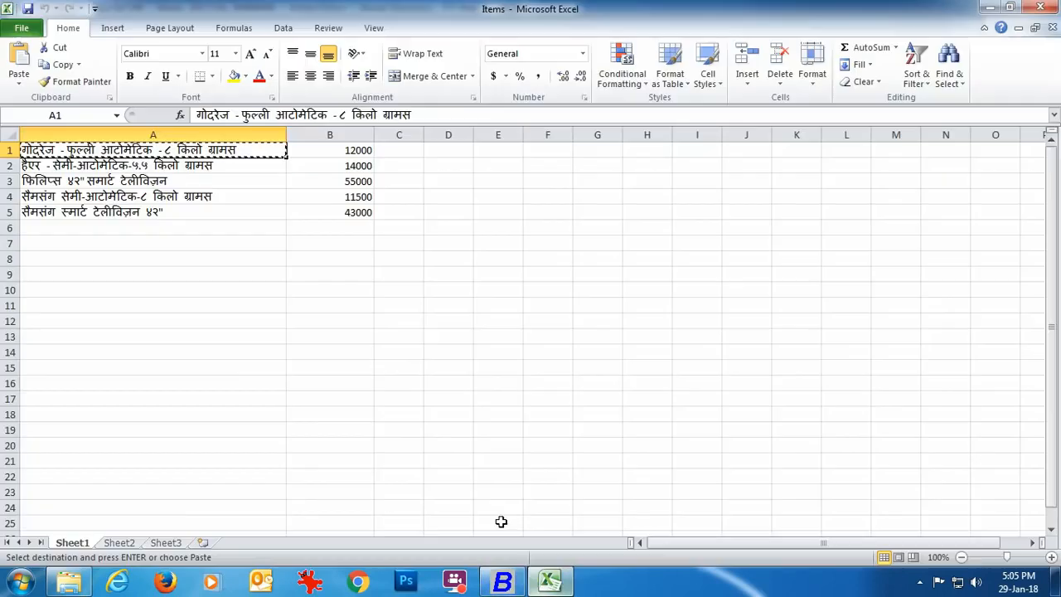
click(158, 166)
key(ctrl+c)
click(502, 580)
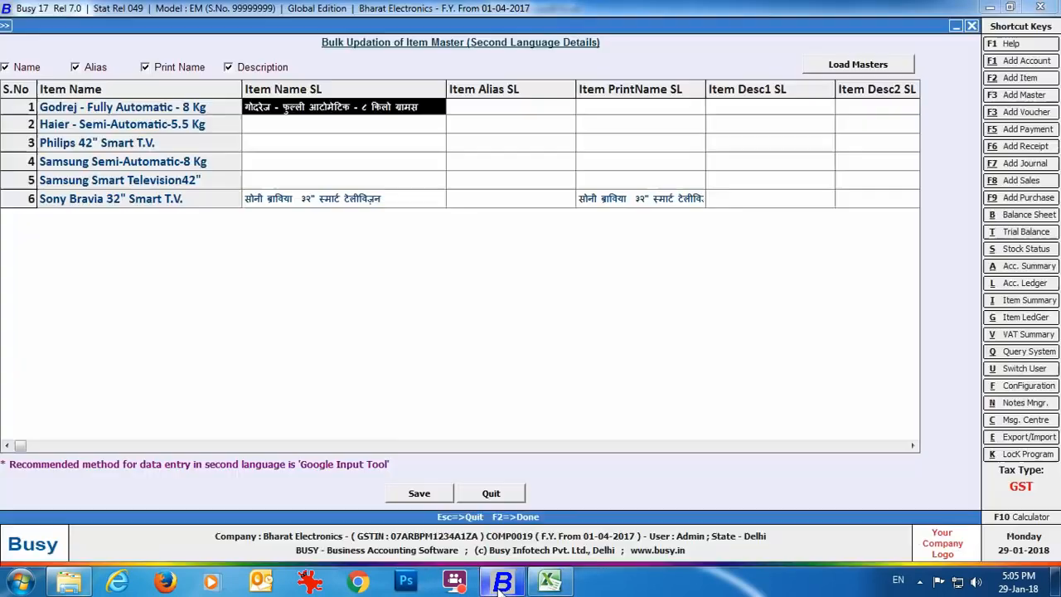
click(285, 126)
key(ctrl+v)
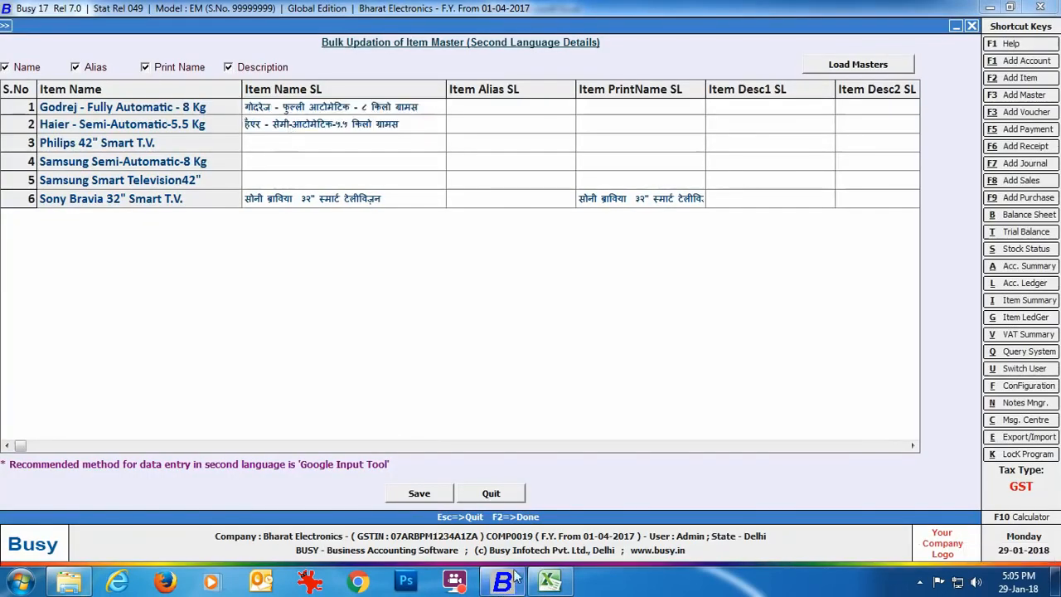
Step: Copy the Philips and two Samsung Hindi names from A3:A5 into rows 3–5
click(549, 580)
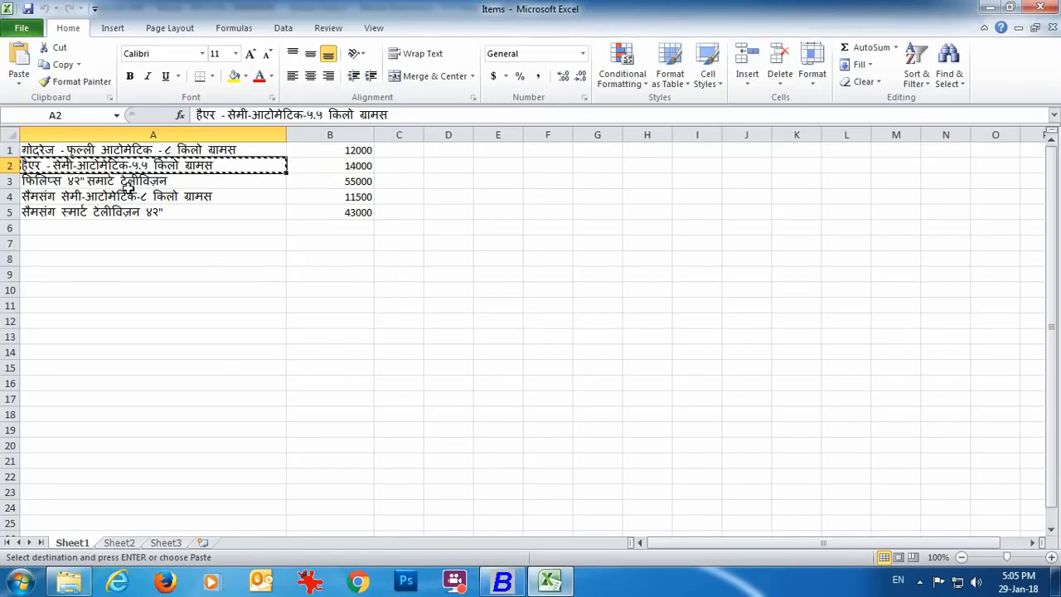
click(128, 182)
key(ctrl+c)
click(505, 585)
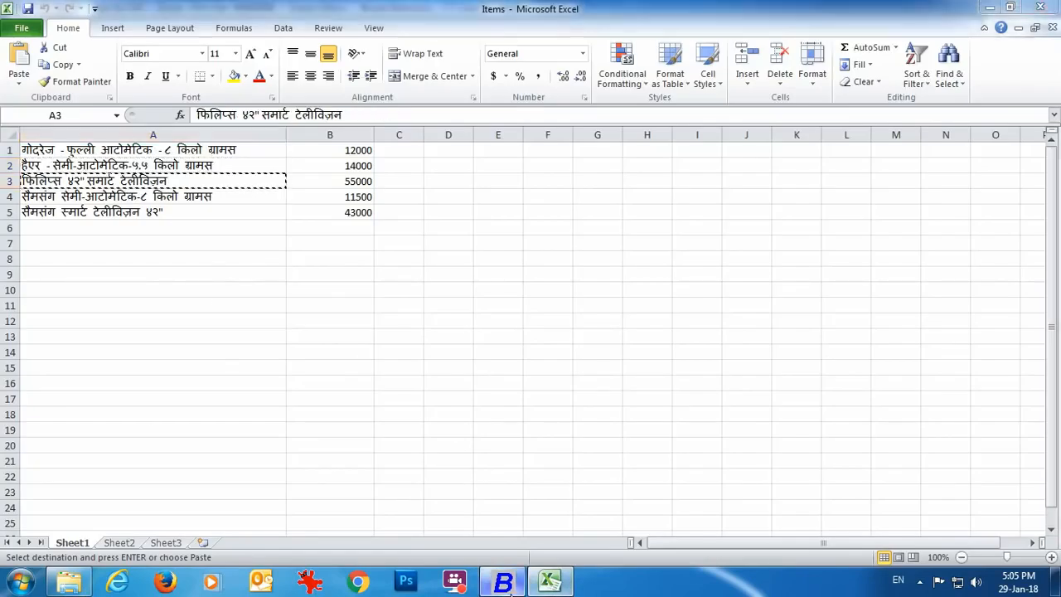
click(284, 143)
key(ctrl+v)
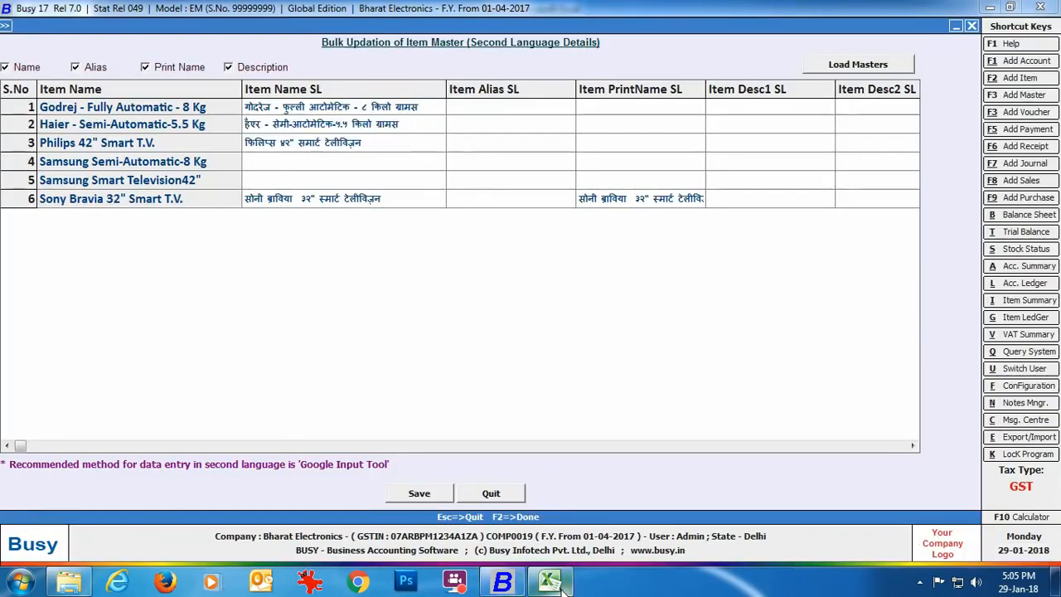
click(562, 585)
drag(108, 196, 106, 206)
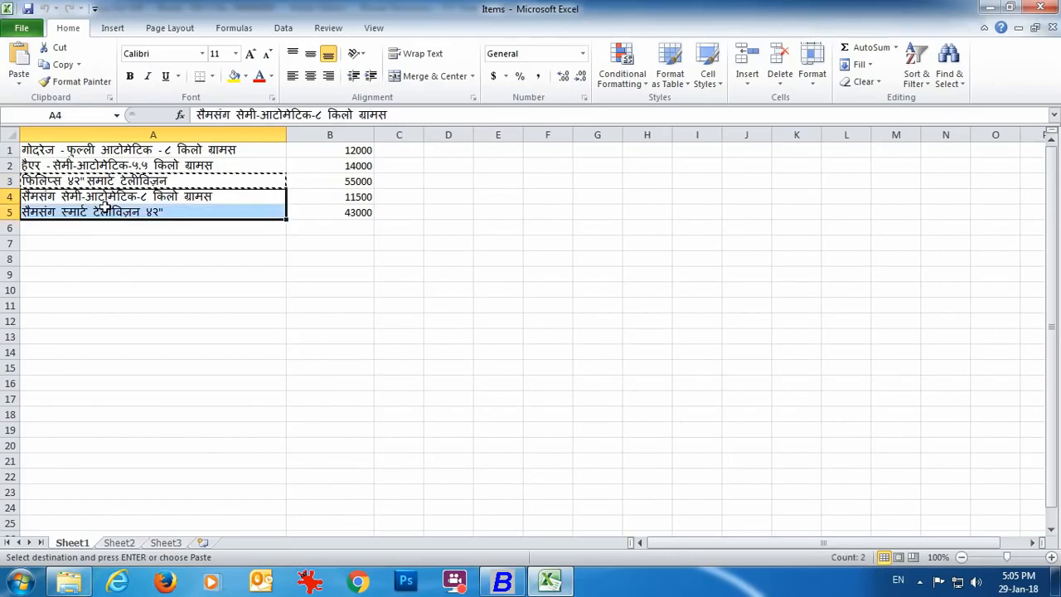
key(ctrl+c)
click(502, 583)
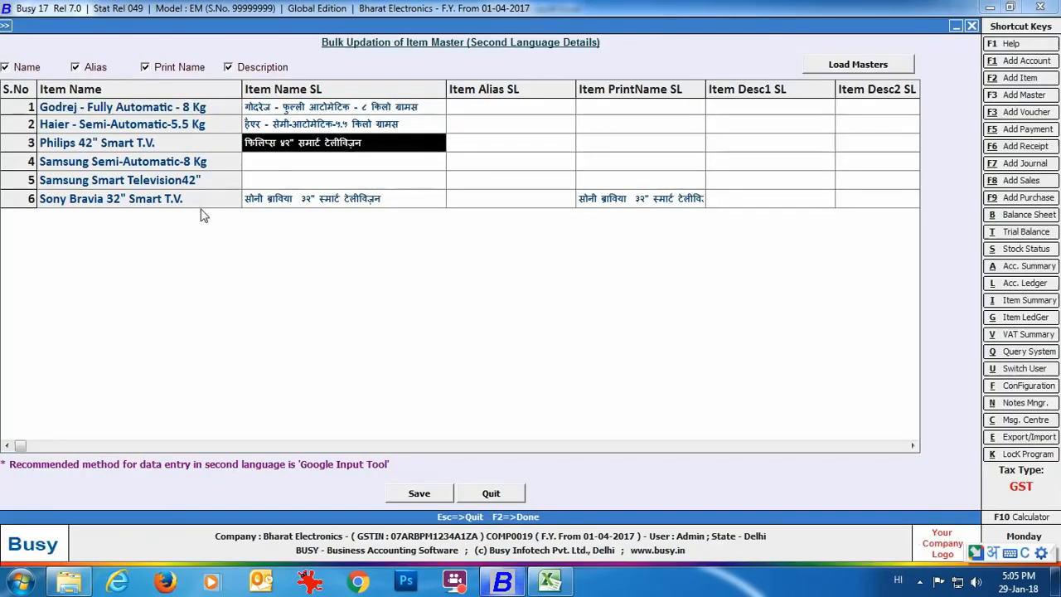
click(280, 166)
key(ctrl+v)
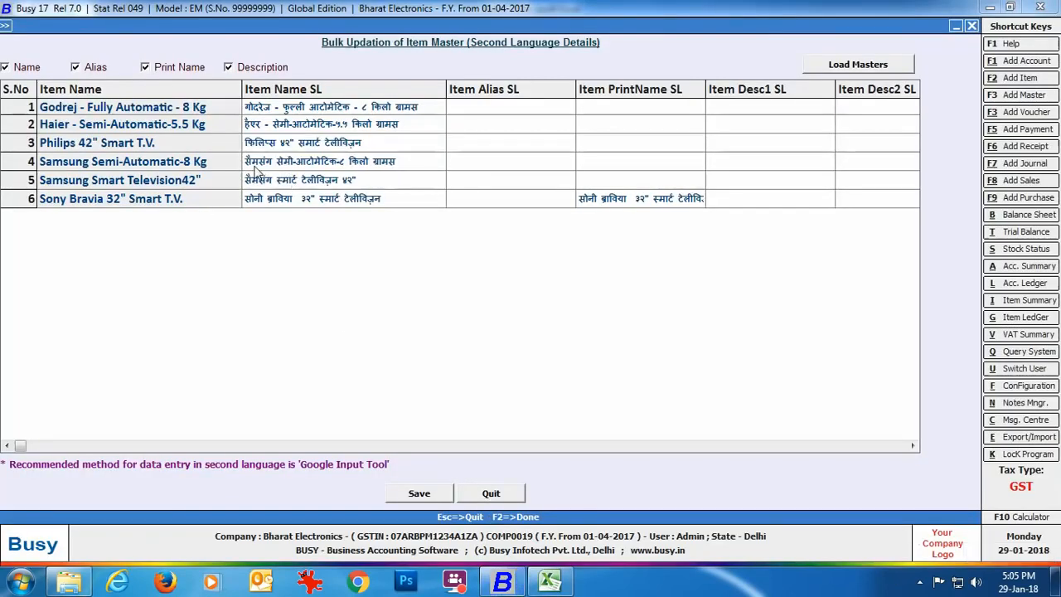
Step: Save the second-language item names and confirm the success message
click(417, 494)
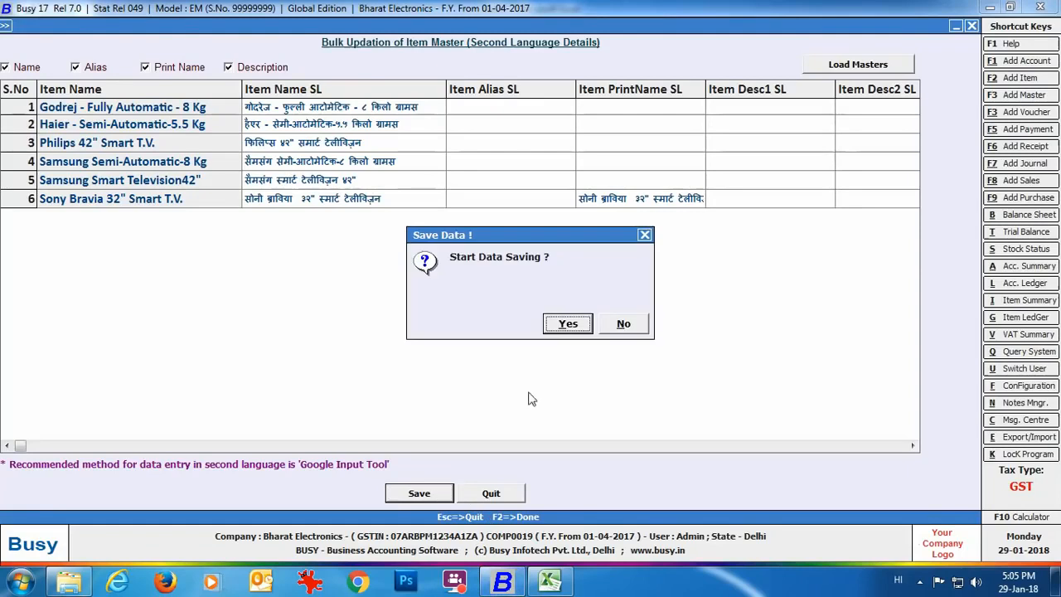
click(552, 330)
click(635, 320)
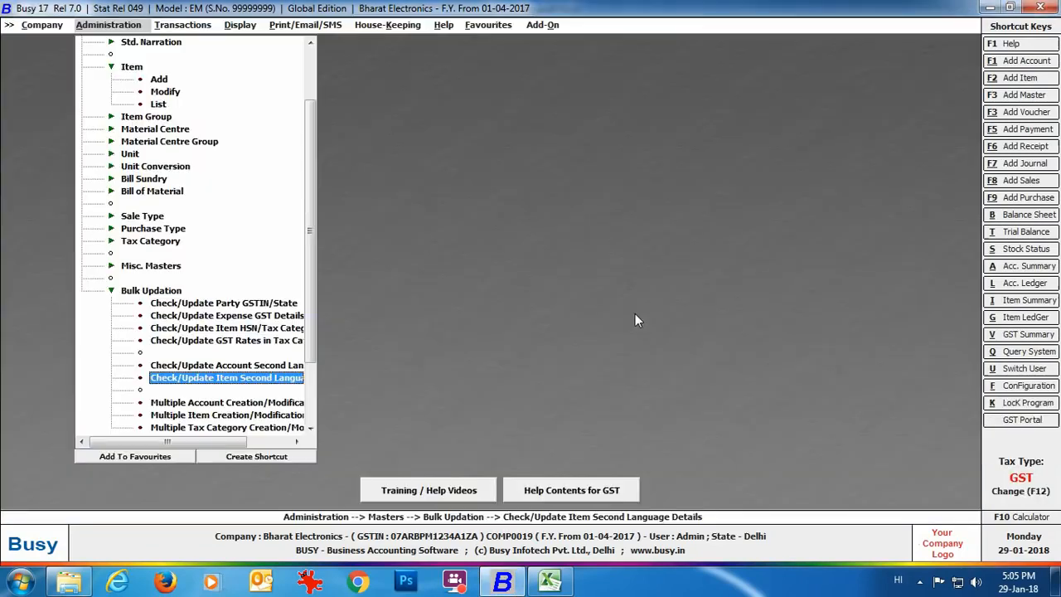
Step: Open Second Language Dictionary from Miscellaneous Data Entry in the Administration tree
click(115, 291)
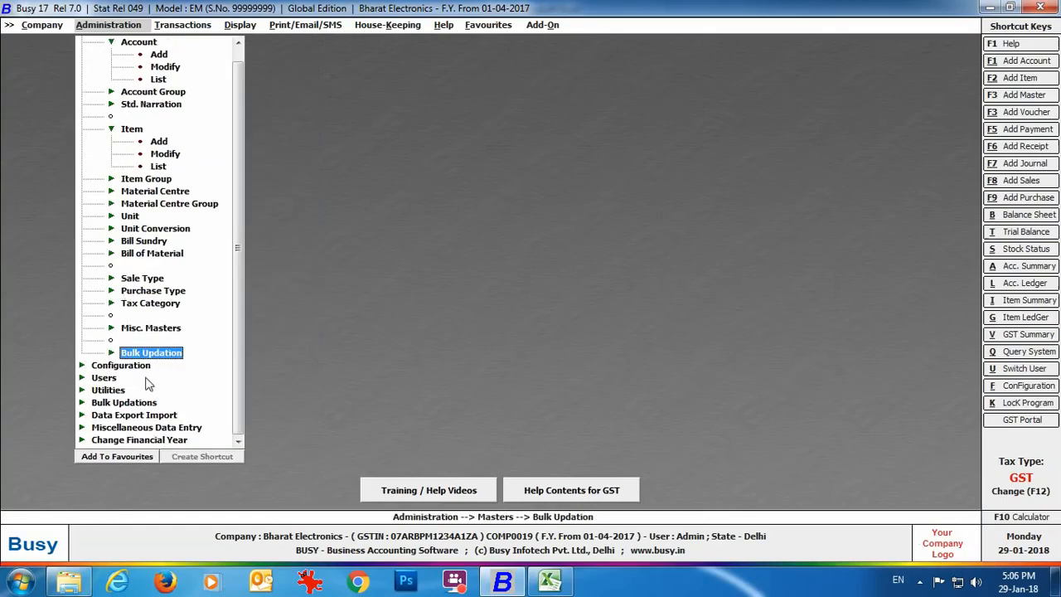
click(203, 429)
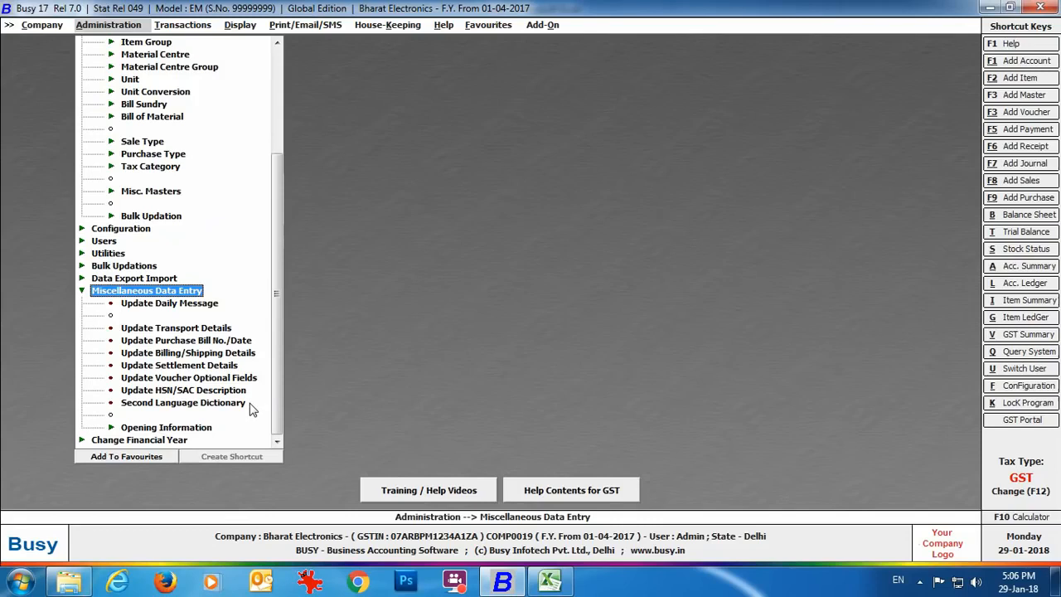
click(165, 406)
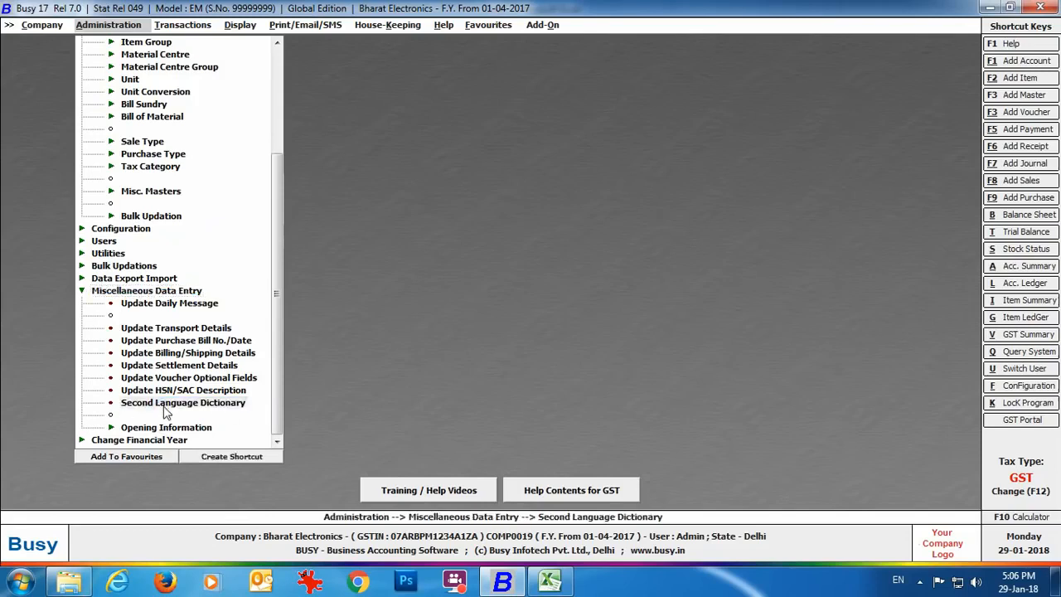
double_click(165, 405)
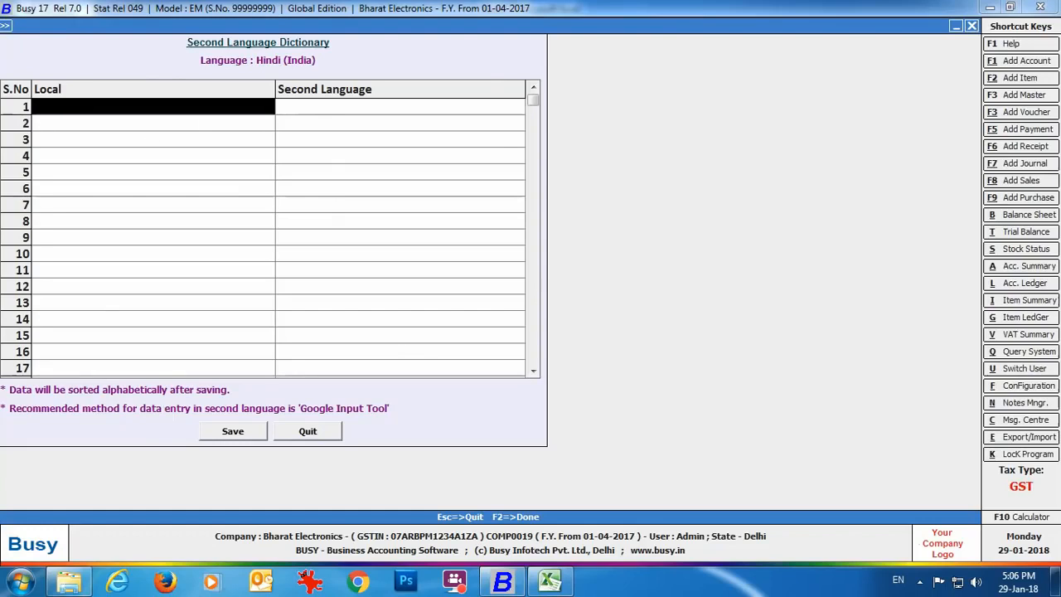
Step: Add Hindi dictionary entries for 'Invoice No.' and 'Date of Invoice'
text(invoice)
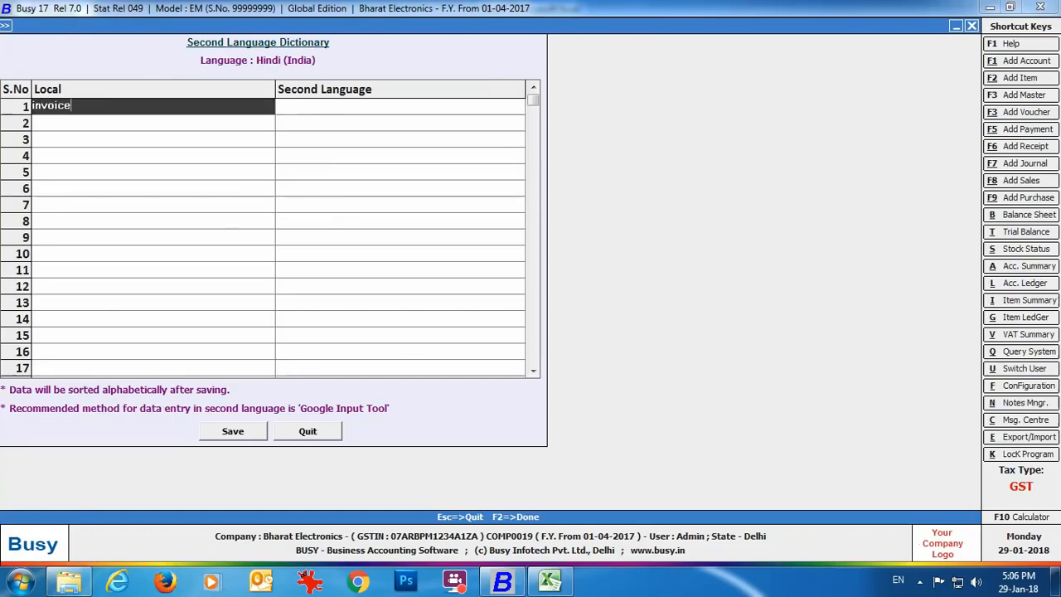
text( no.)
key(Return)
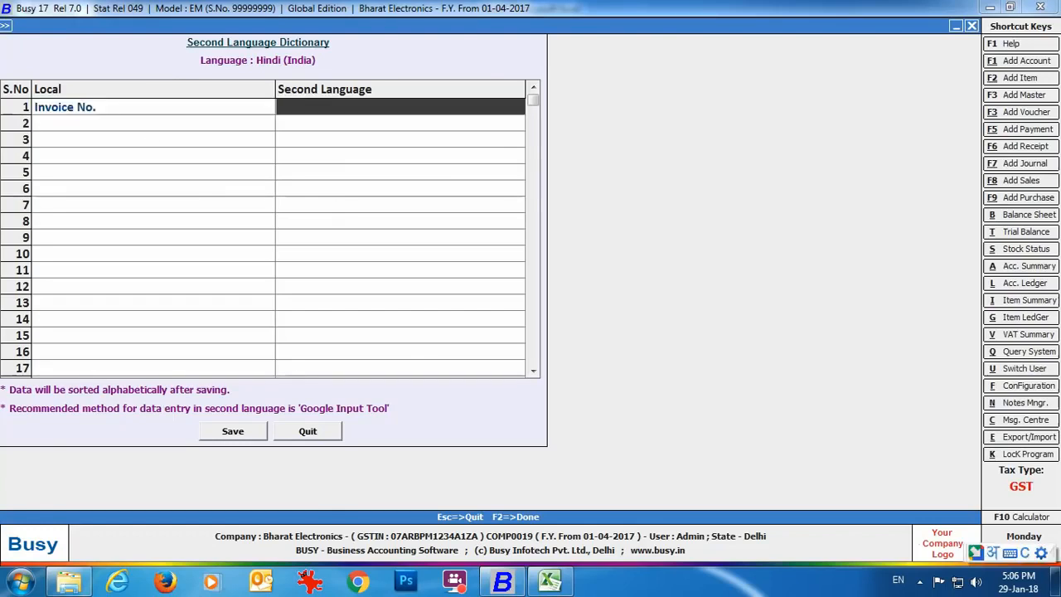
text(invoic)
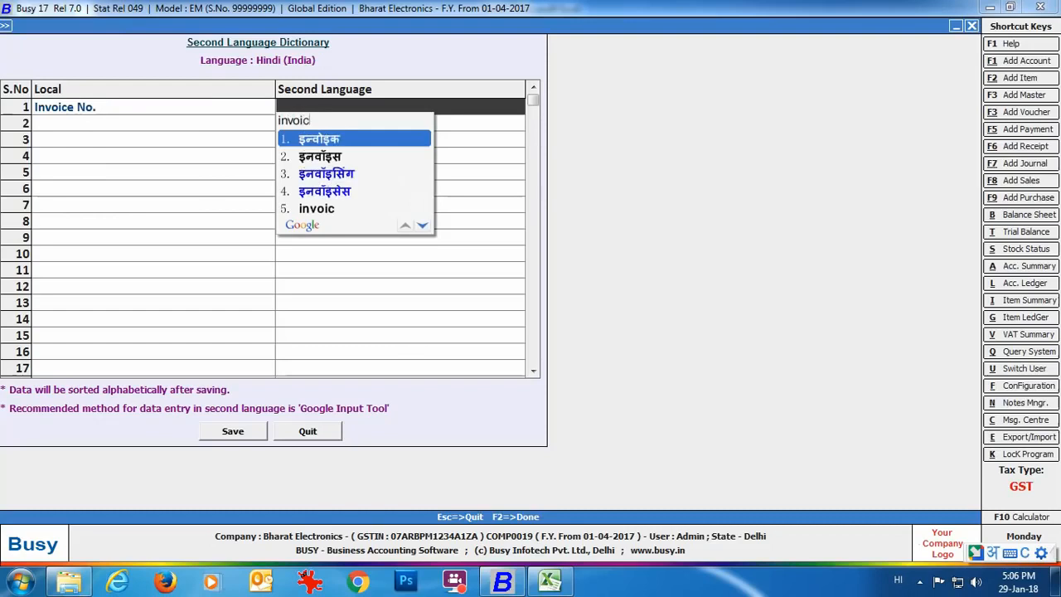
text(e number)
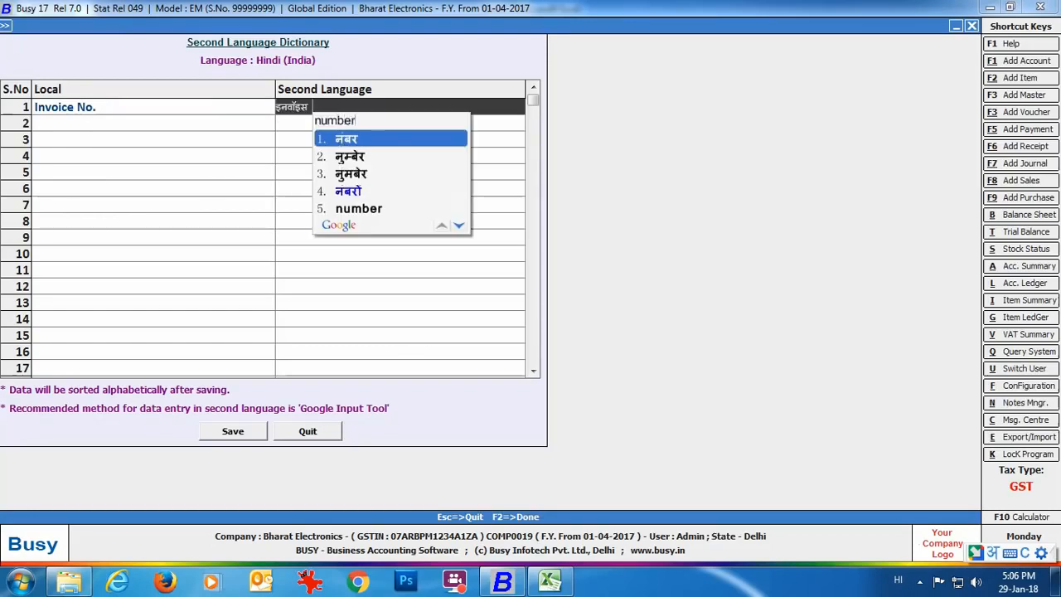
key(space)
key(Return)
text(date )
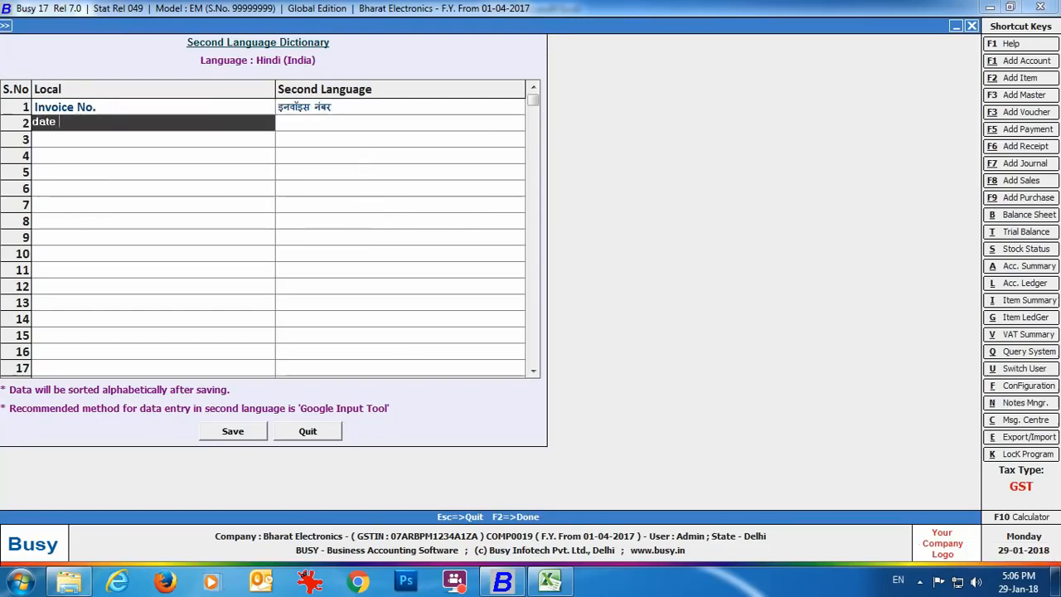
text(of invoice)
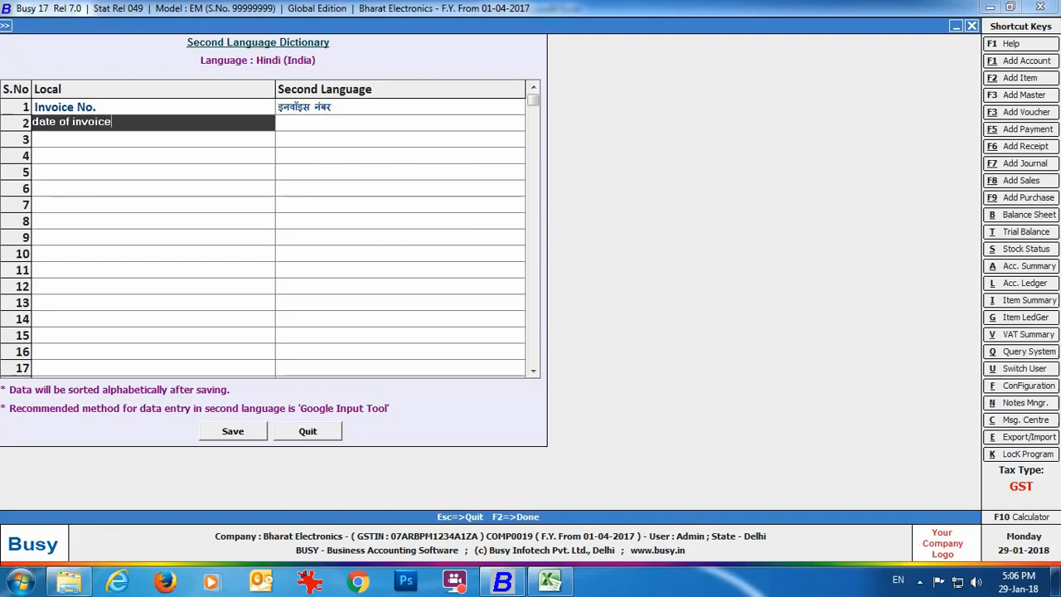
key(Return)
text(date)
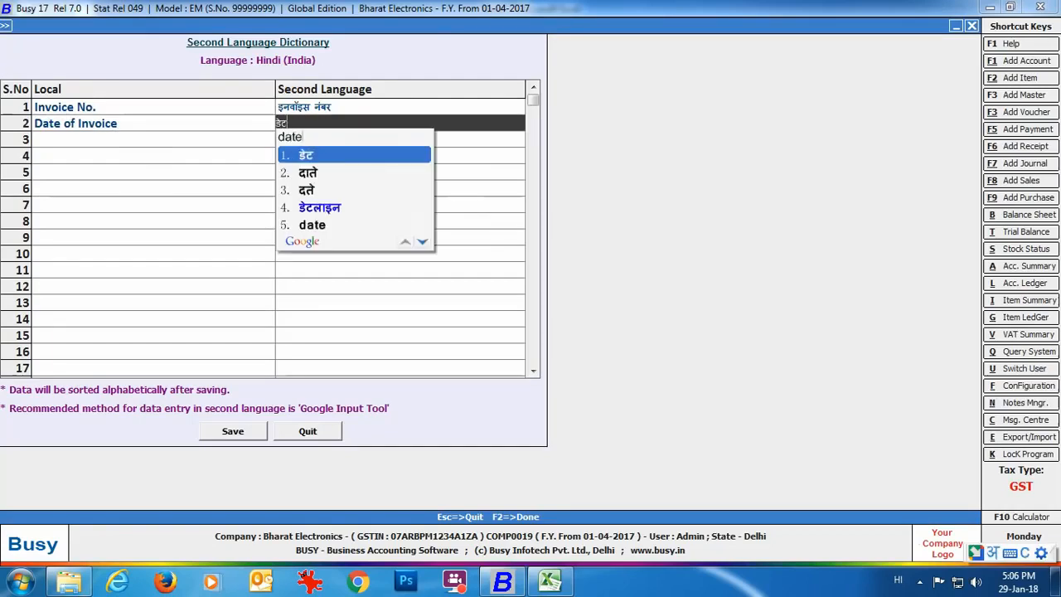
text( of invo)
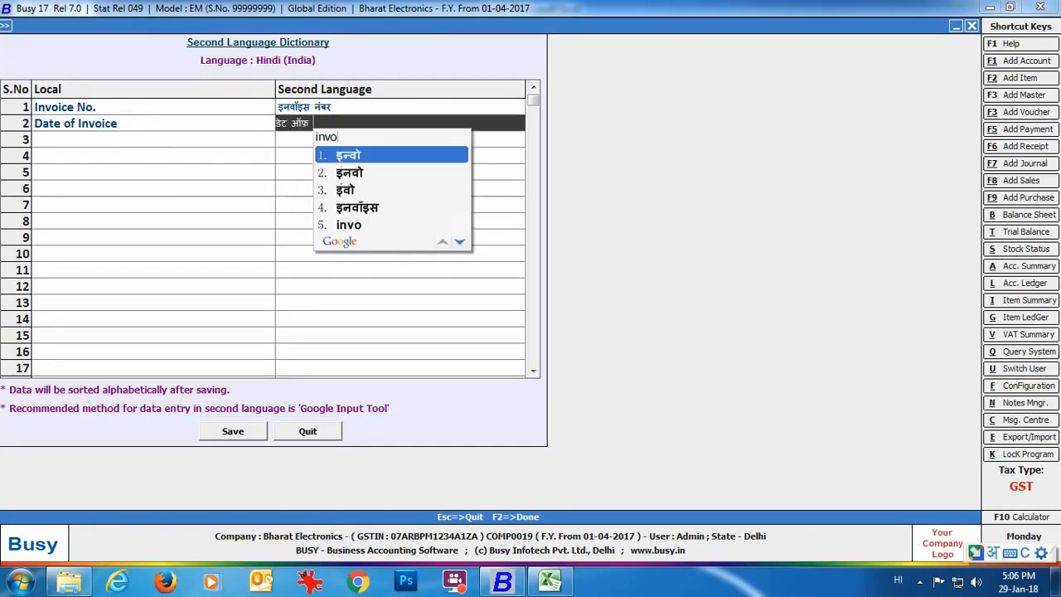
text(ice)
key(Return)
Step: Add Hindi entries for 'Place of Supply' and 'Description of Goods', then save the dictionary
key(Return)
text(pl)
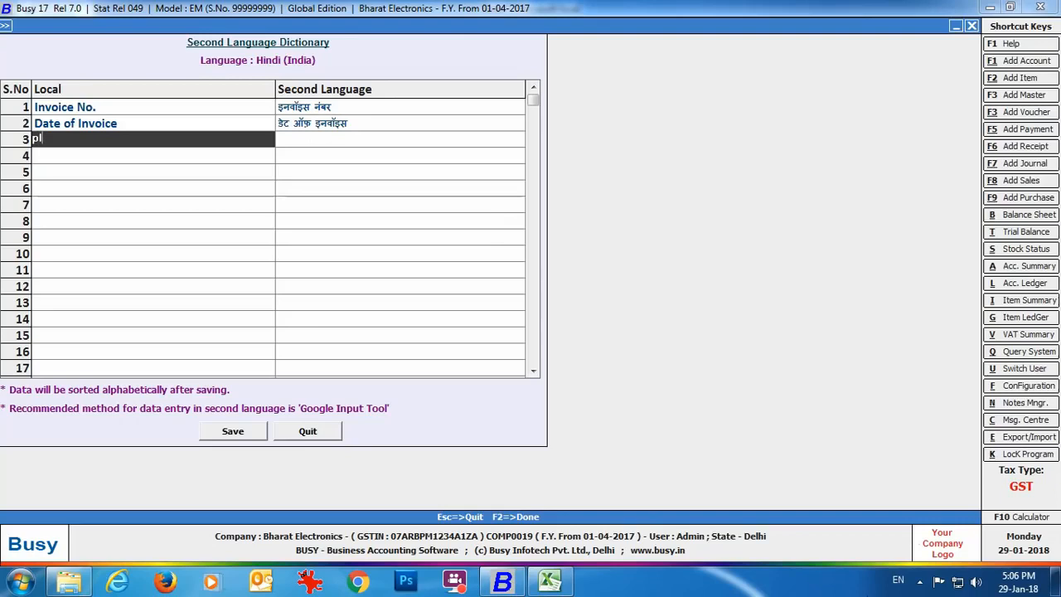
text(ace of supply)
key(Return)
text(place of)
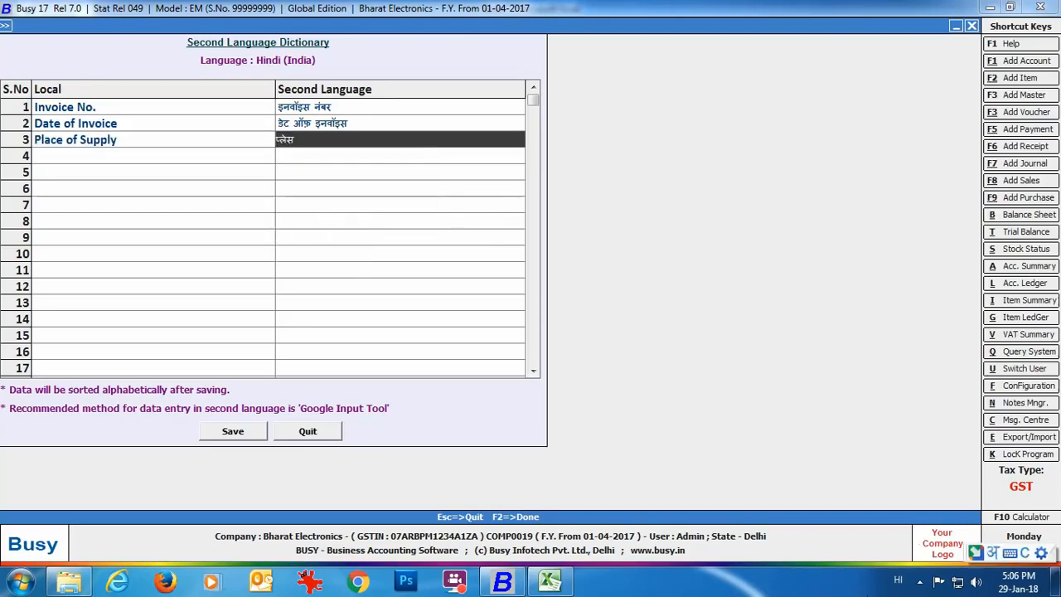
text( supply)
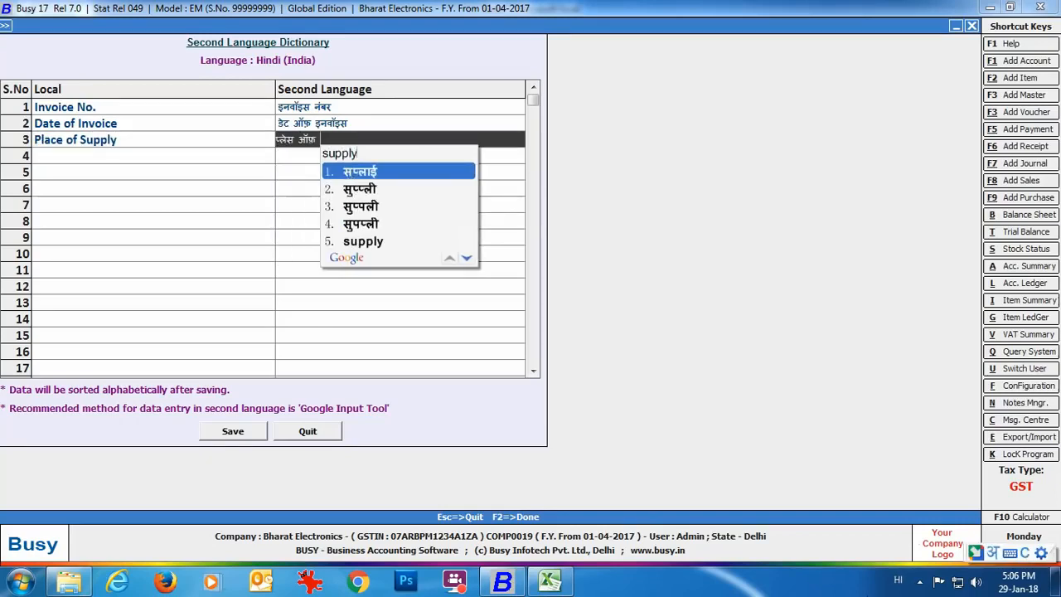
key(Return)
key(Return)
text(descript)
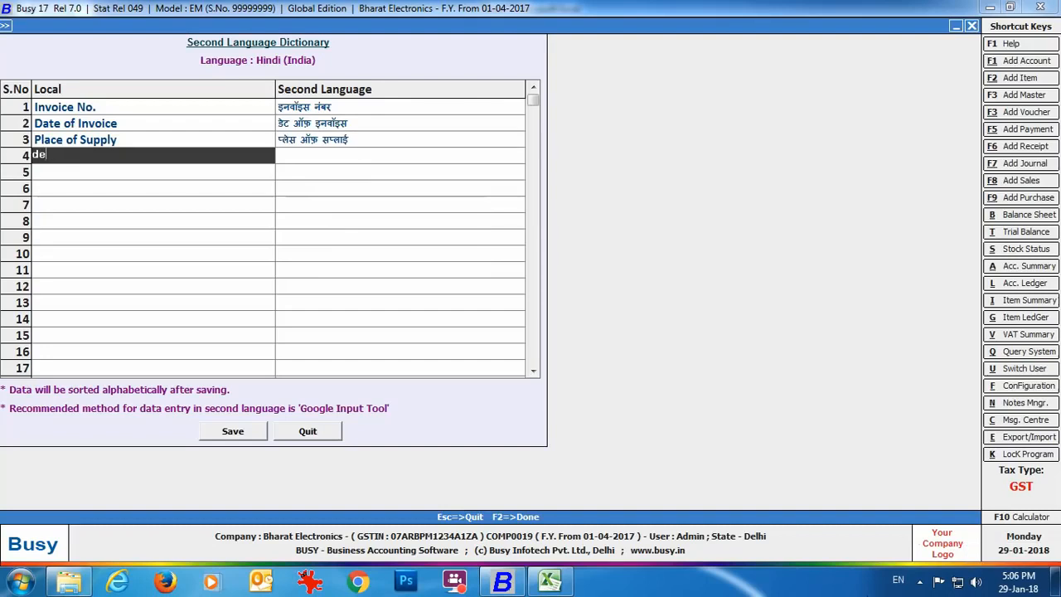
text(n of goods)
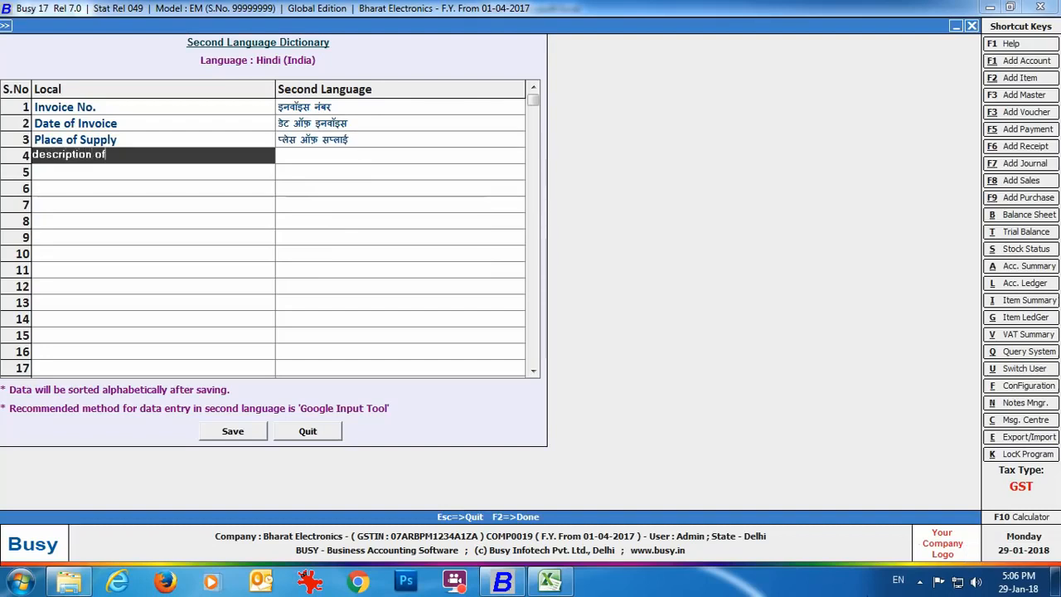
key(Return)
key(alt+shift)
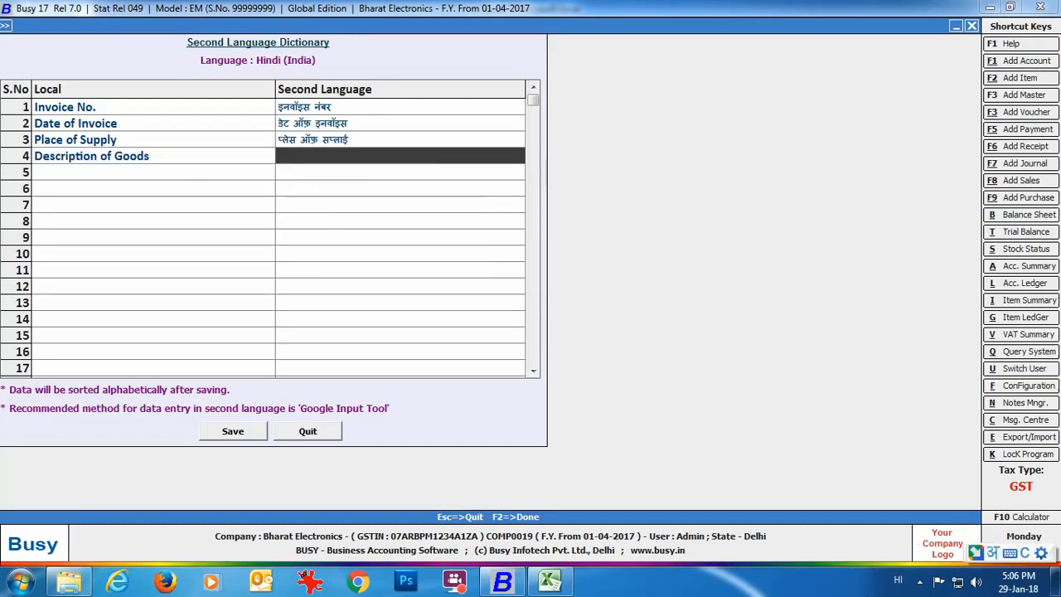
text(descriptio)
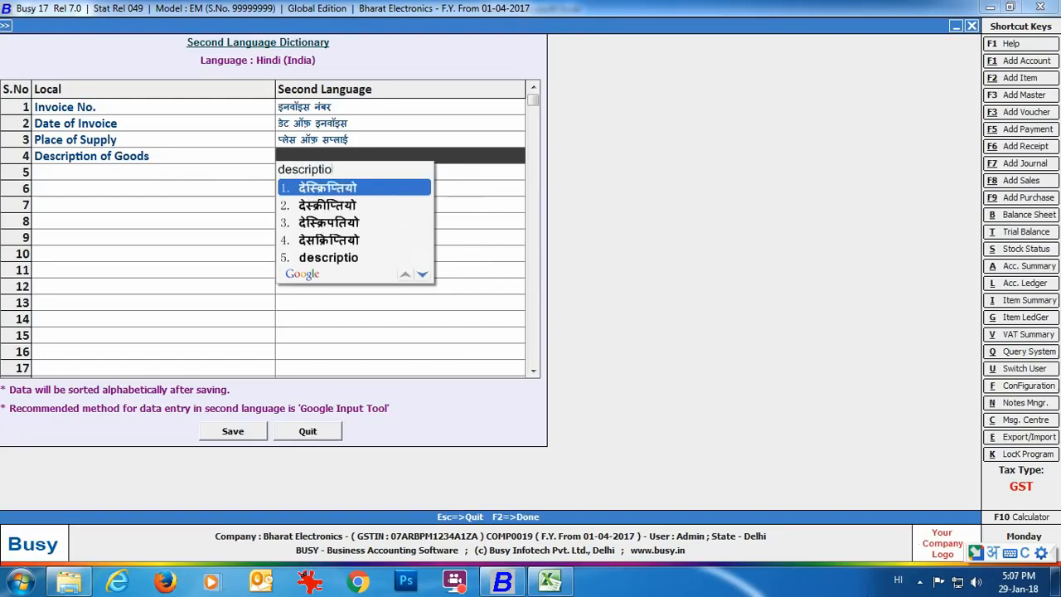
text(n of goods)
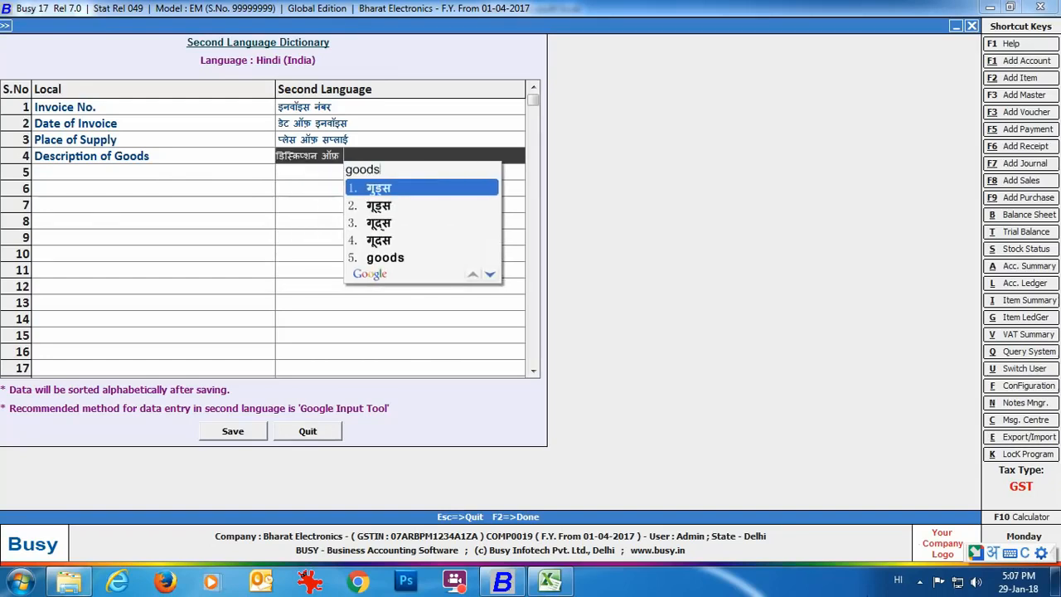
key(space)
click(247, 432)
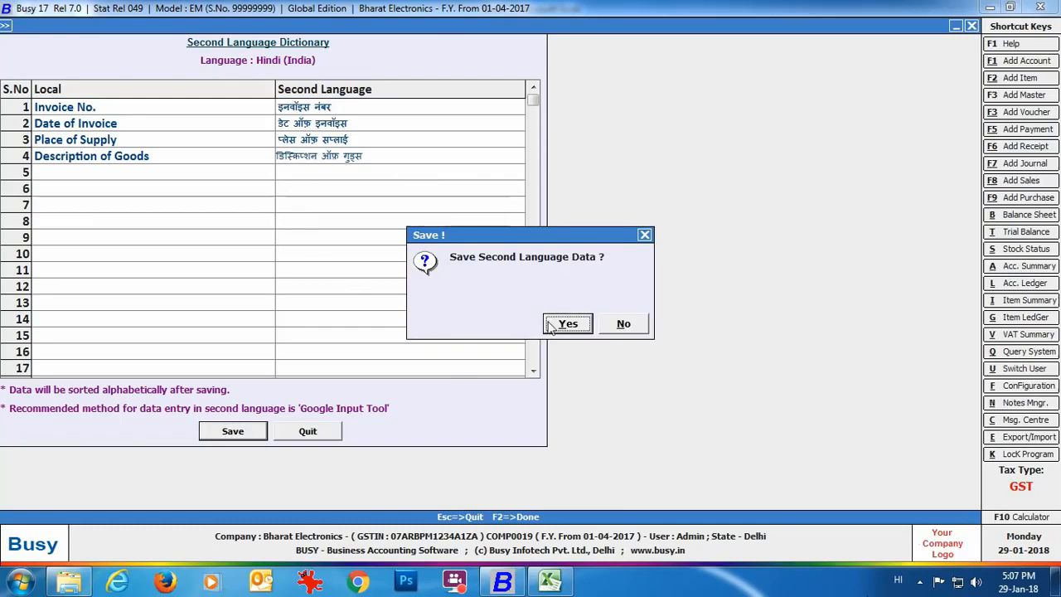
click(556, 324)
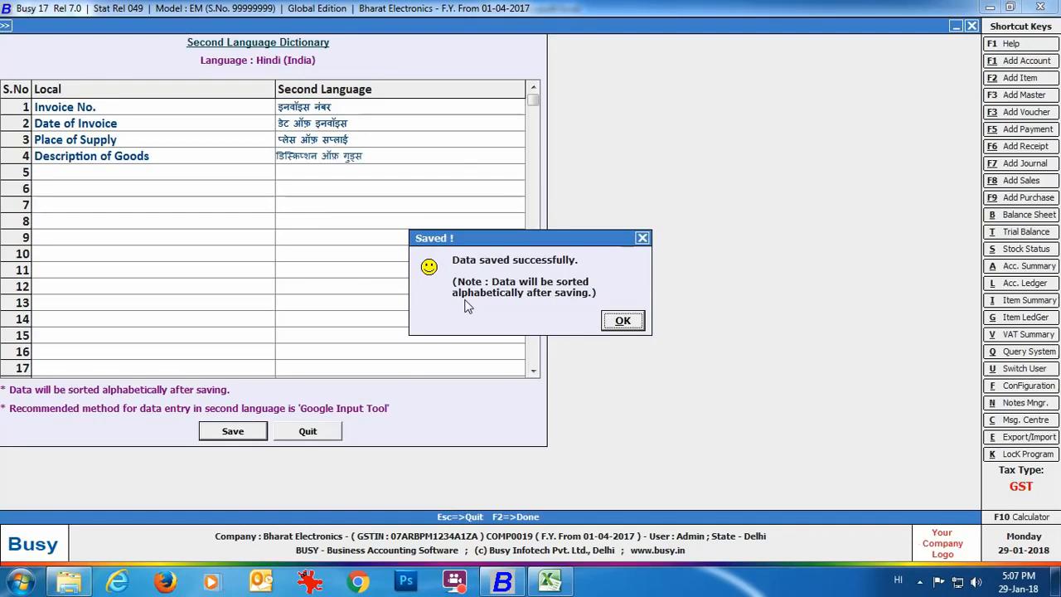
Step: Go to the standard Sales Invoice printing configuration's second-language options
click(615, 324)
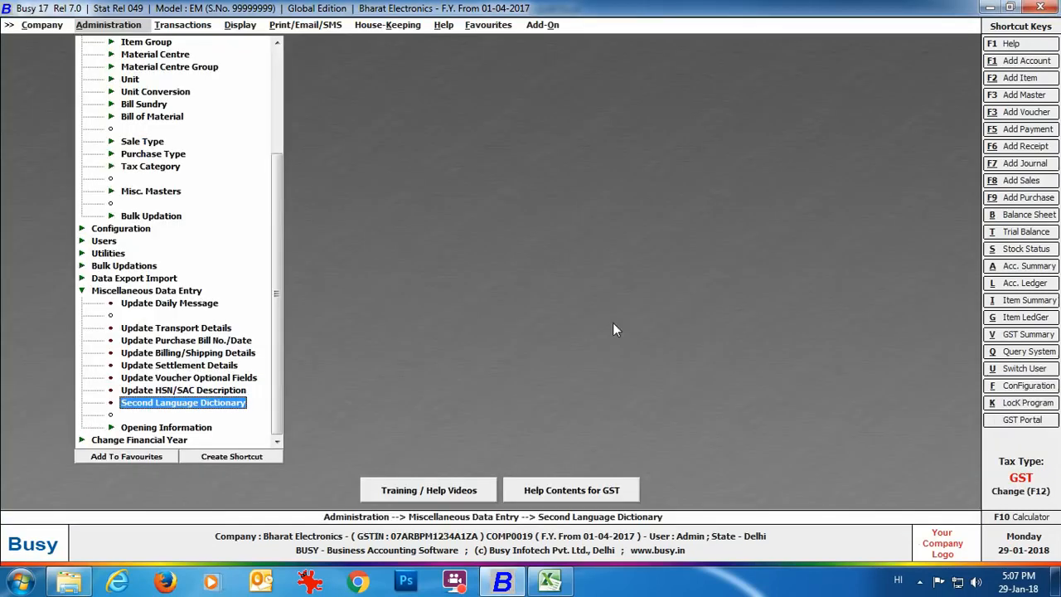
click(82, 292)
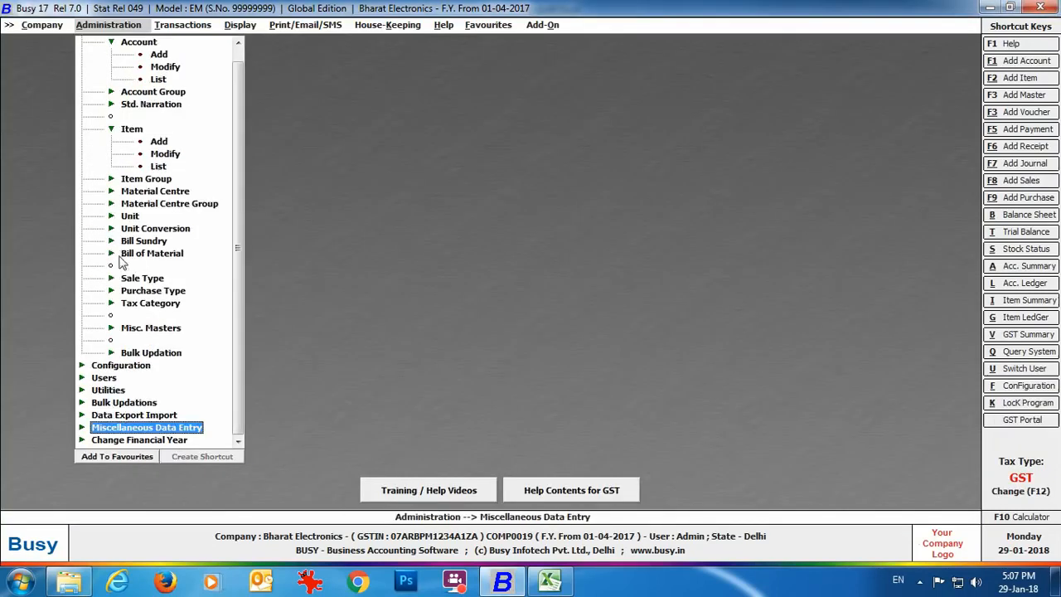
click(145, 367)
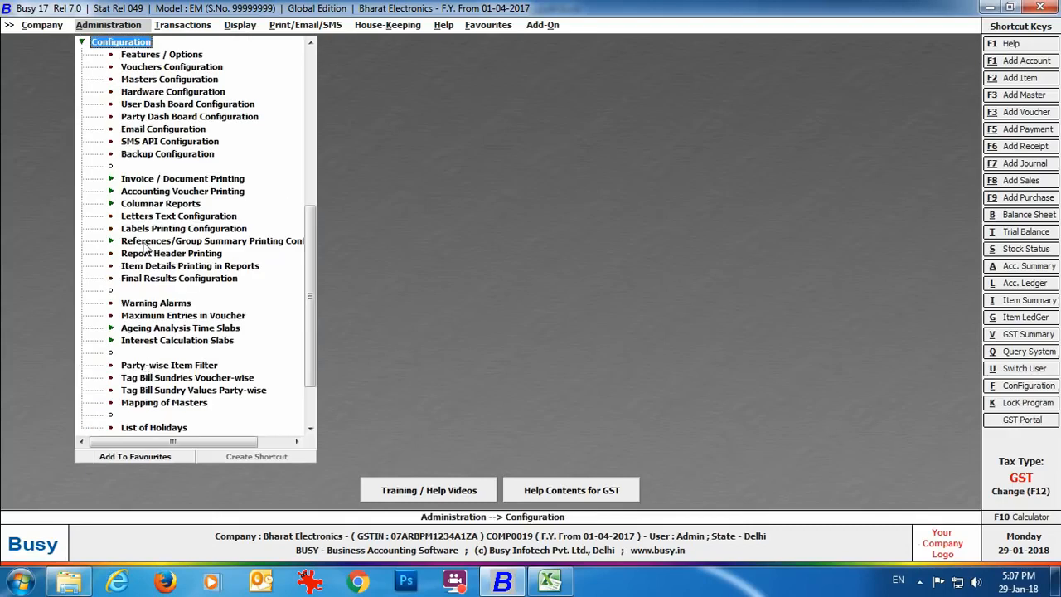
click(241, 180)
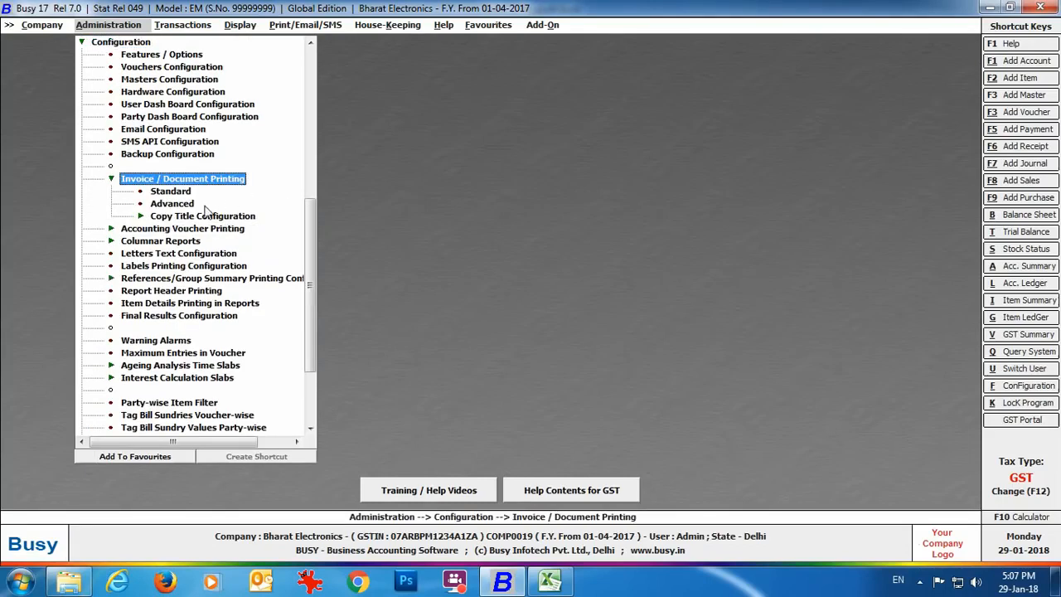
click(189, 192)
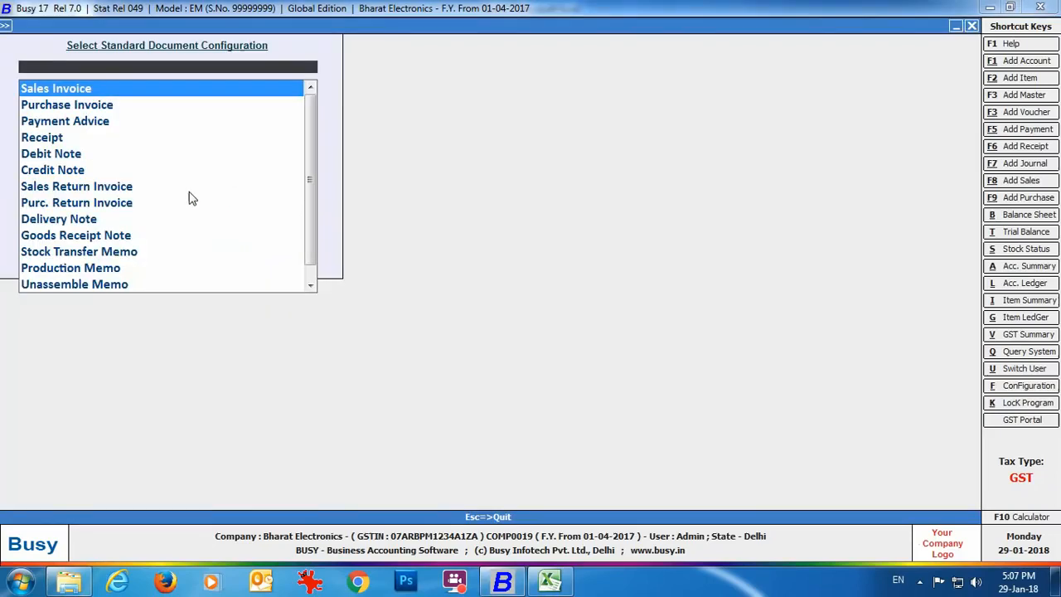
key(Return)
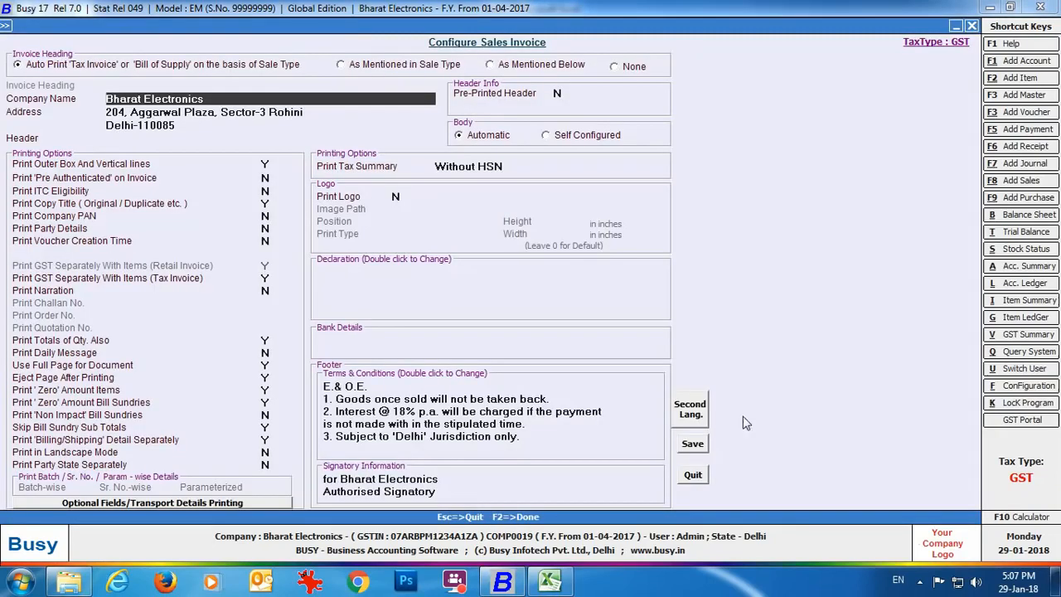
click(690, 413)
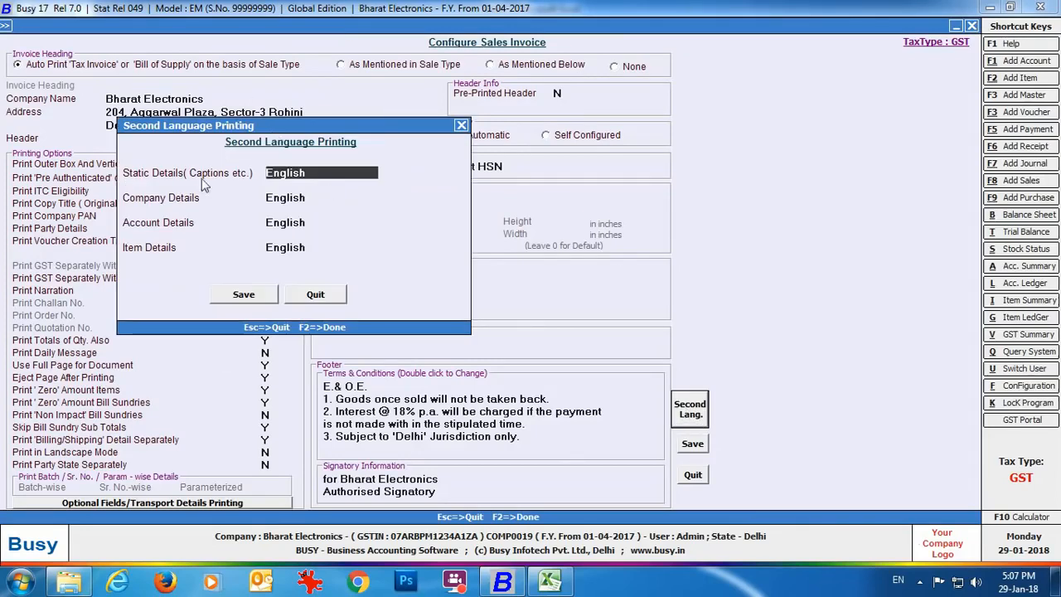
Step: Set static captions, company, account and item details to Second Language and save
key(space)
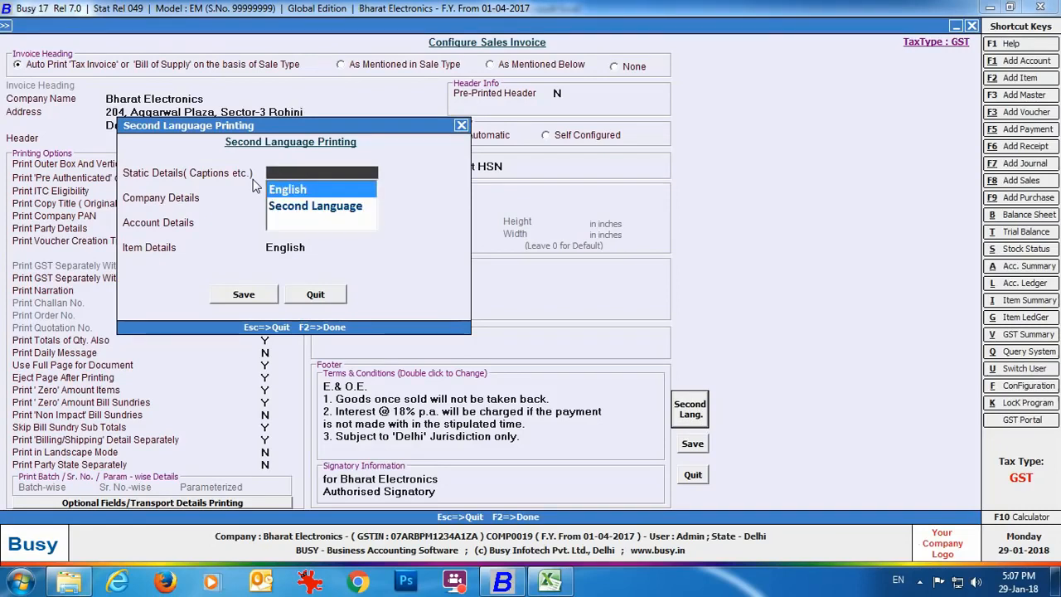
key(Down)
key(Return)
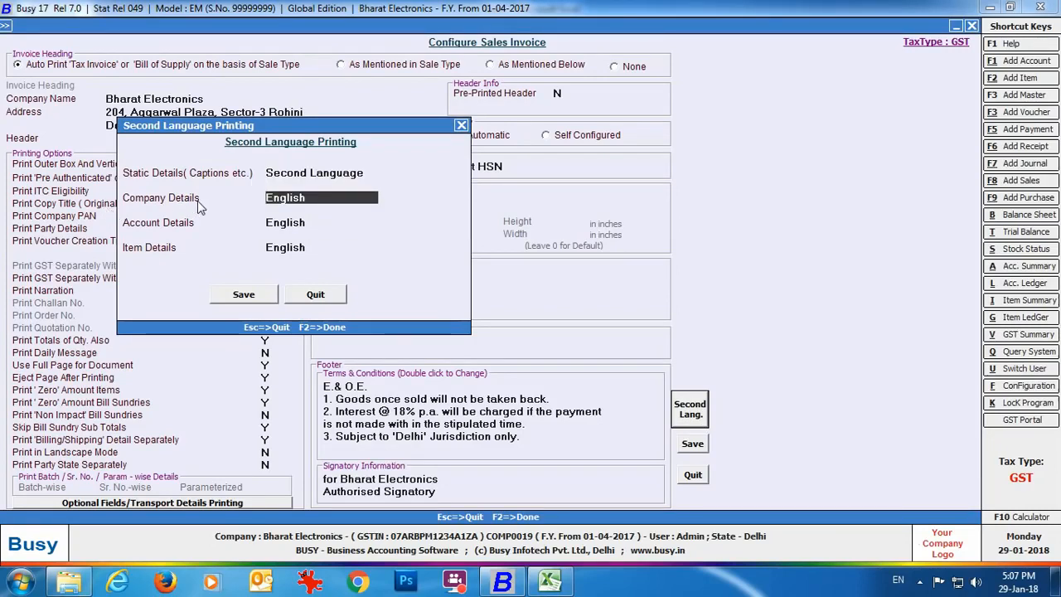
key(space)
key(Down)
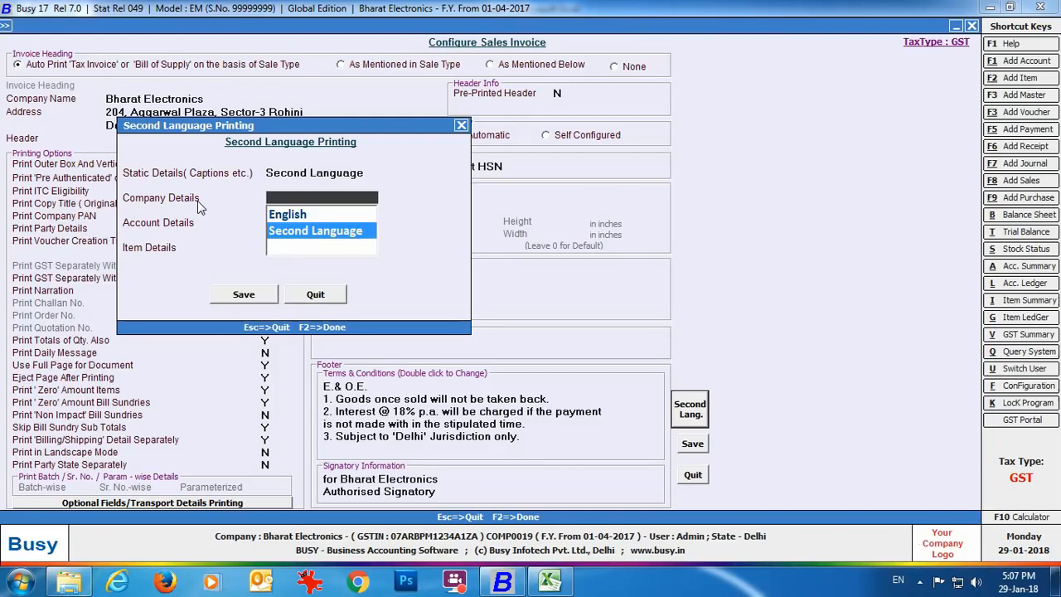
key(Return)
key(space)
key(Down)
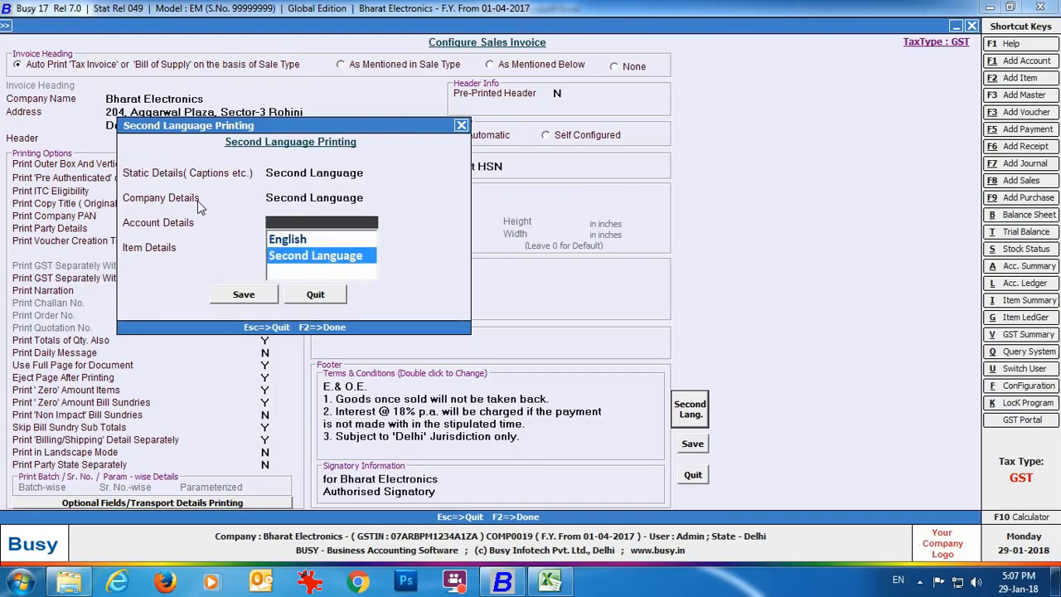
key(Return)
key(space)
key(Down)
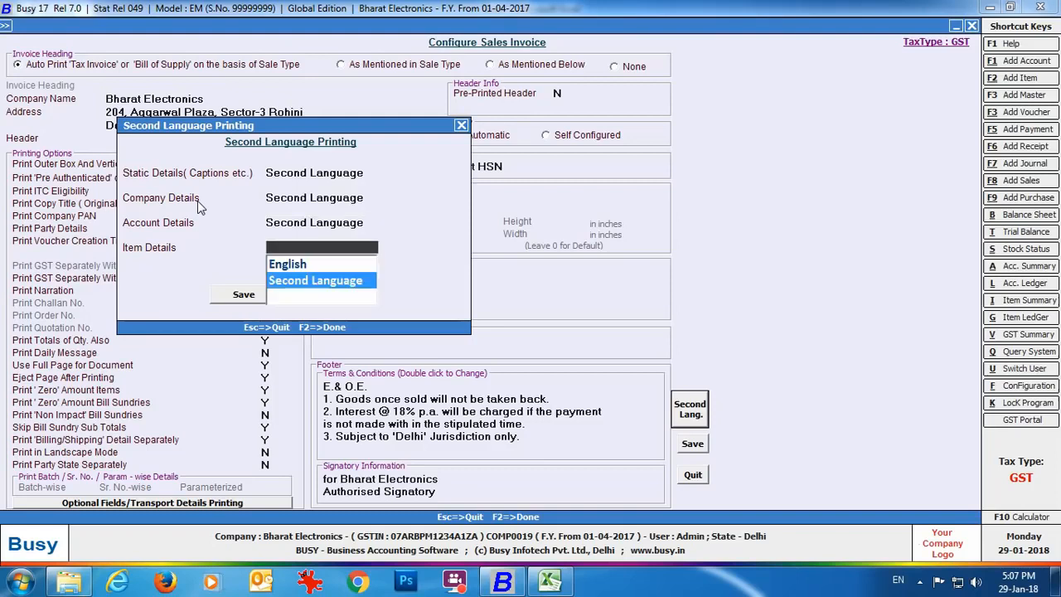
key(Return)
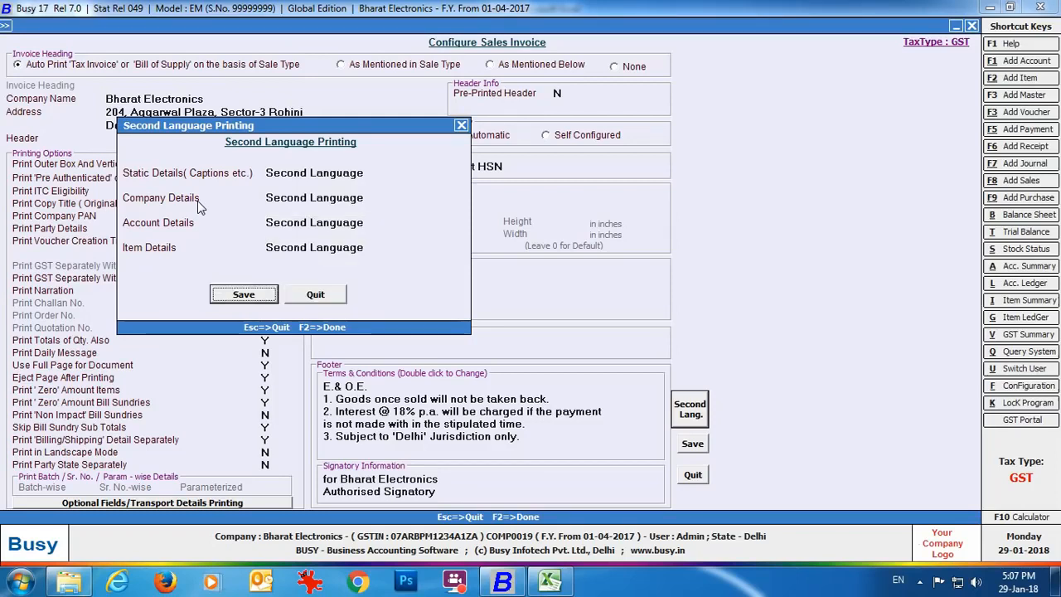
click(244, 297)
click(693, 445)
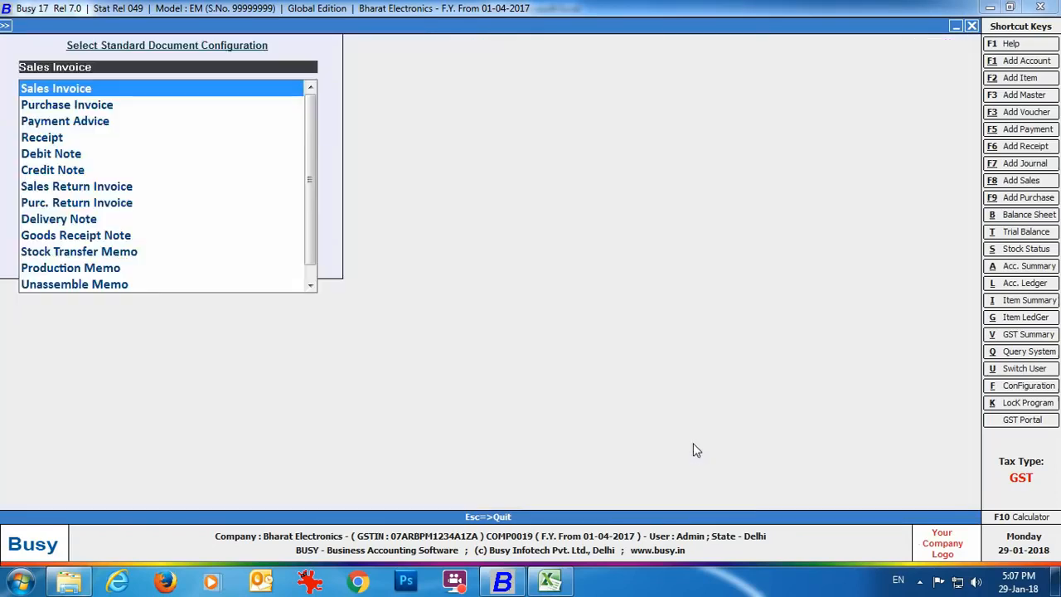
Step: Open Advanced document configuration and select the Second Language sales invoice format
key(Escape)
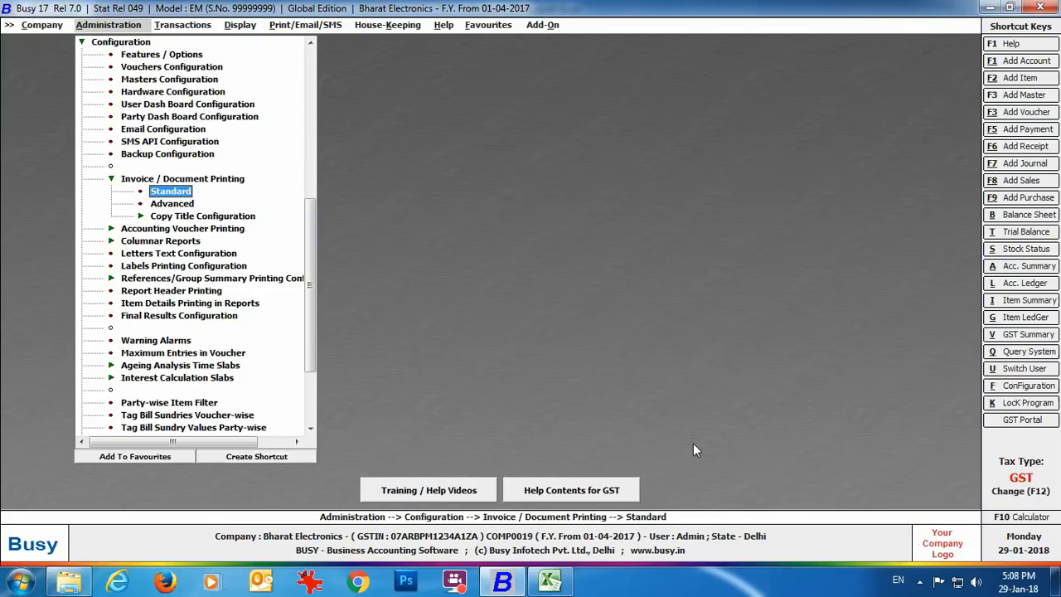
double_click(188, 205)
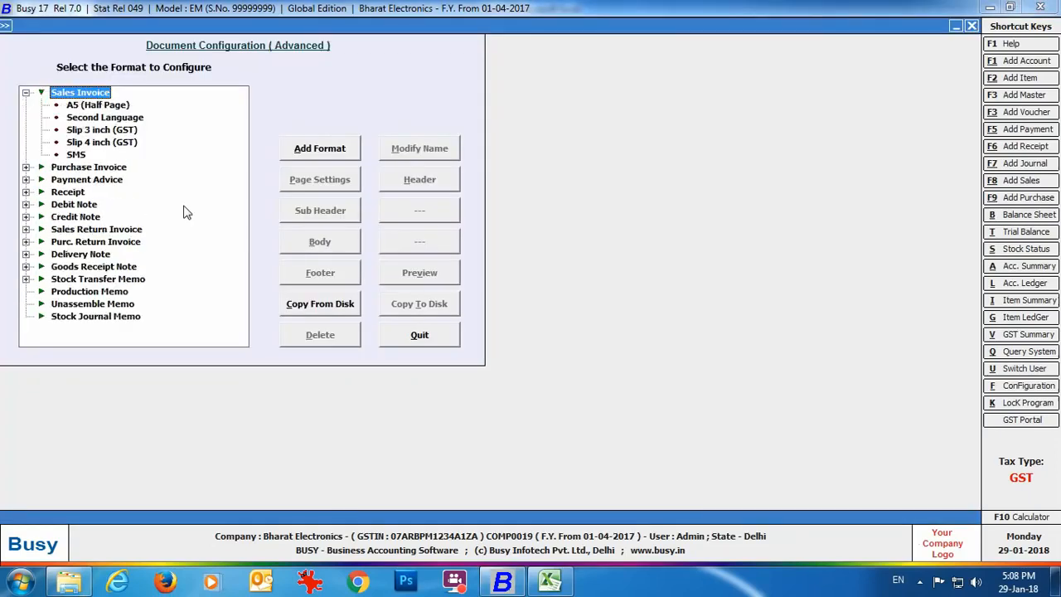
click(133, 120)
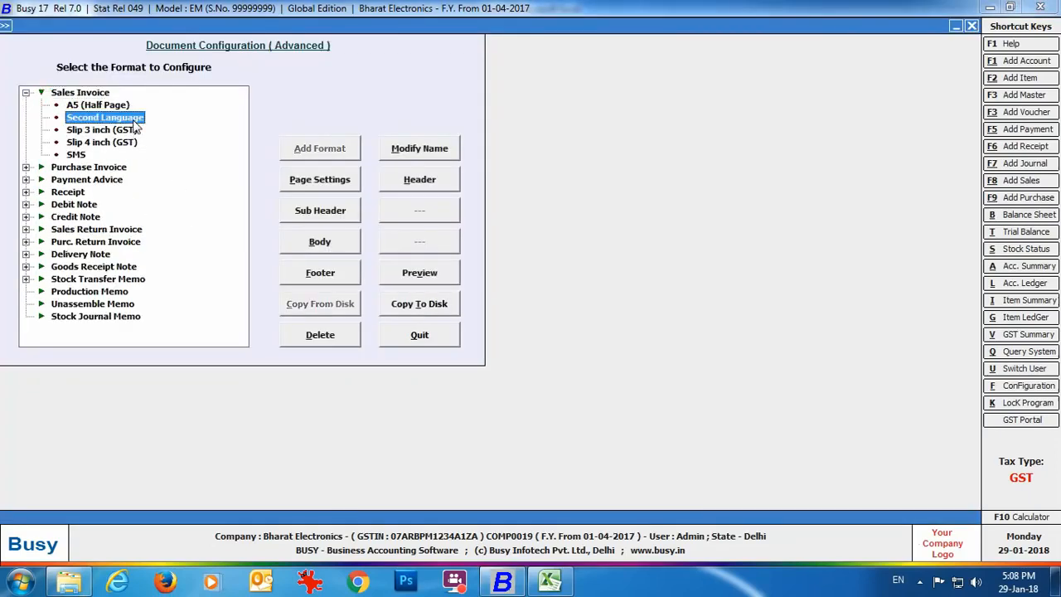
Step: Open the format's Header script, review the COMPANY _SL address and name fields, then start Load Default
click(442, 184)
click(190, 453)
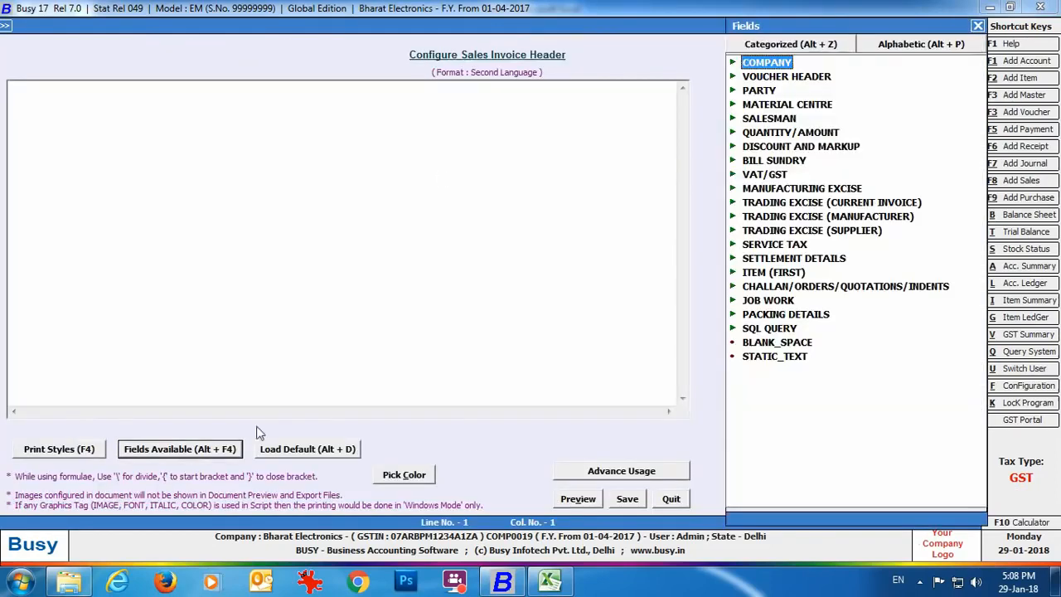
double_click(771, 64)
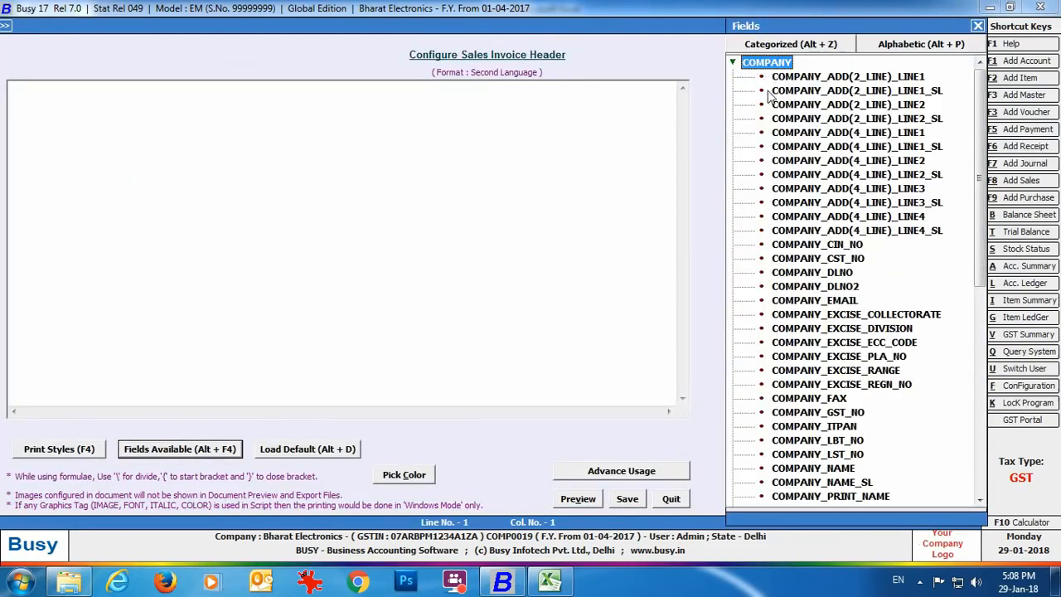
click(771, 92)
click(919, 120)
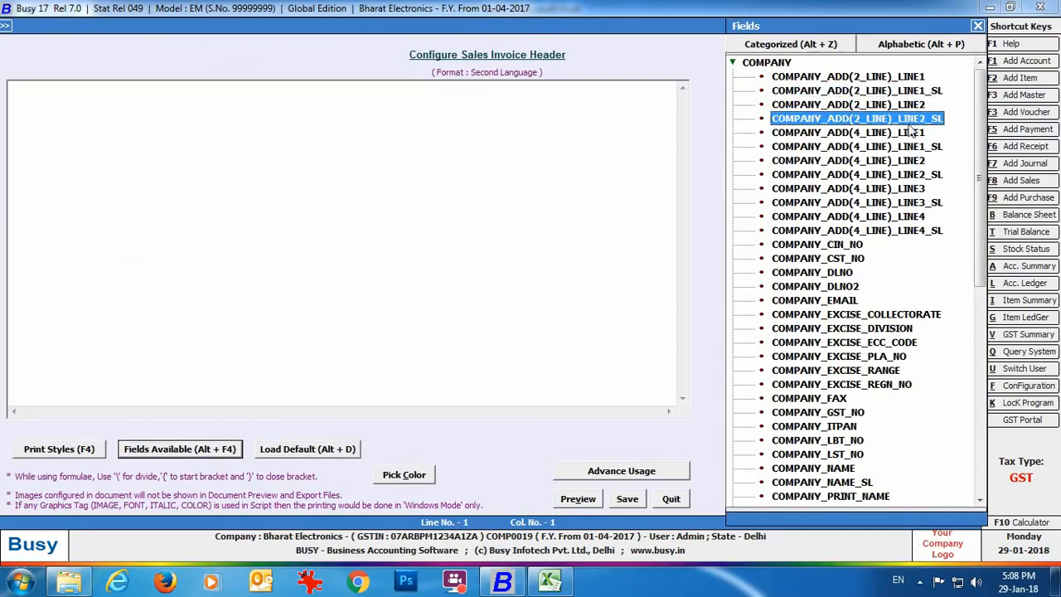
click(806, 148)
click(816, 174)
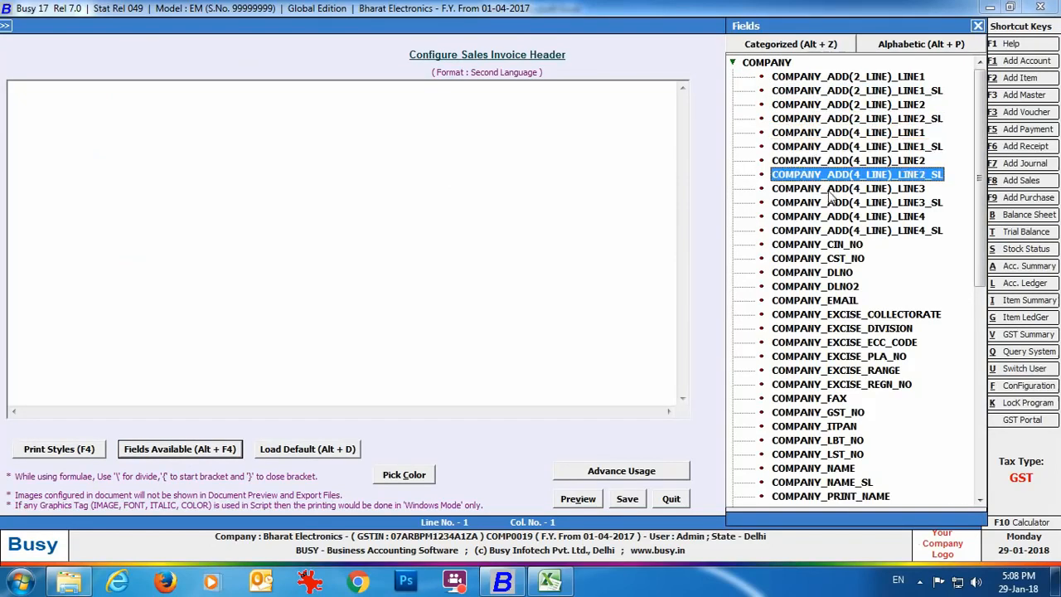
click(833, 204)
click(847, 234)
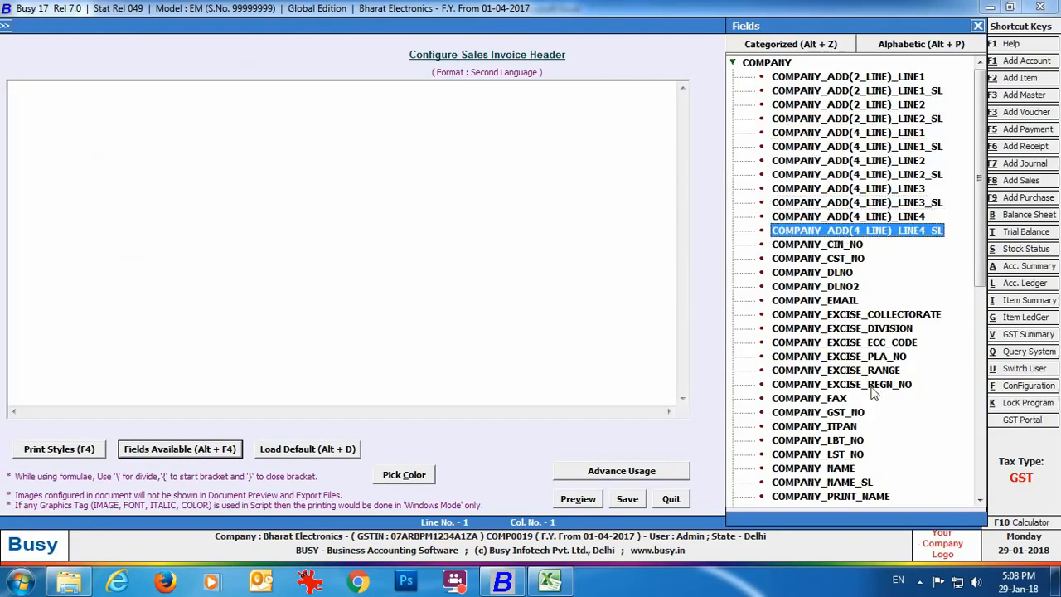
click(865, 483)
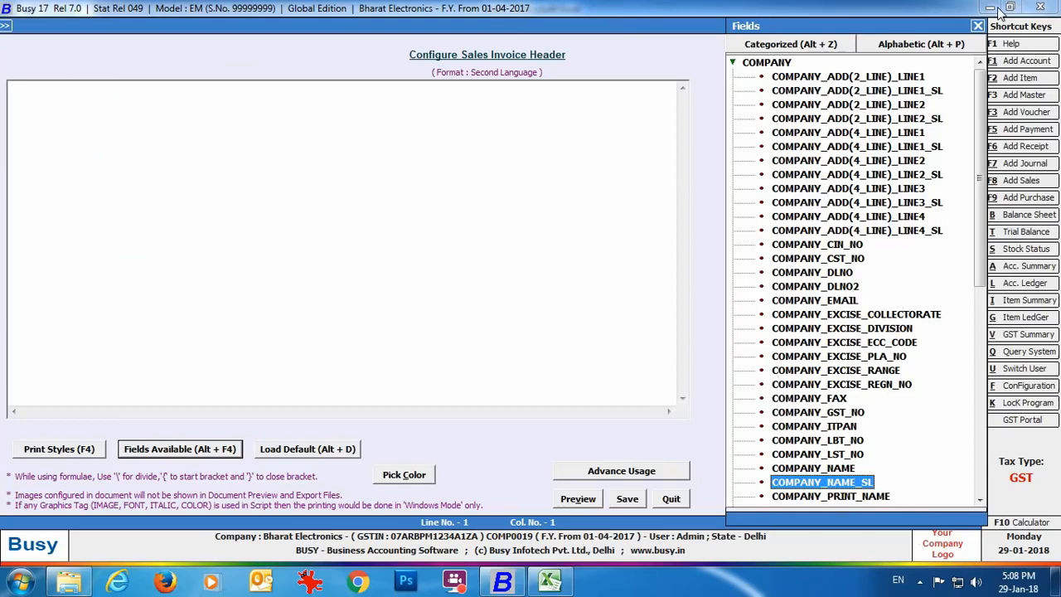
click(978, 25)
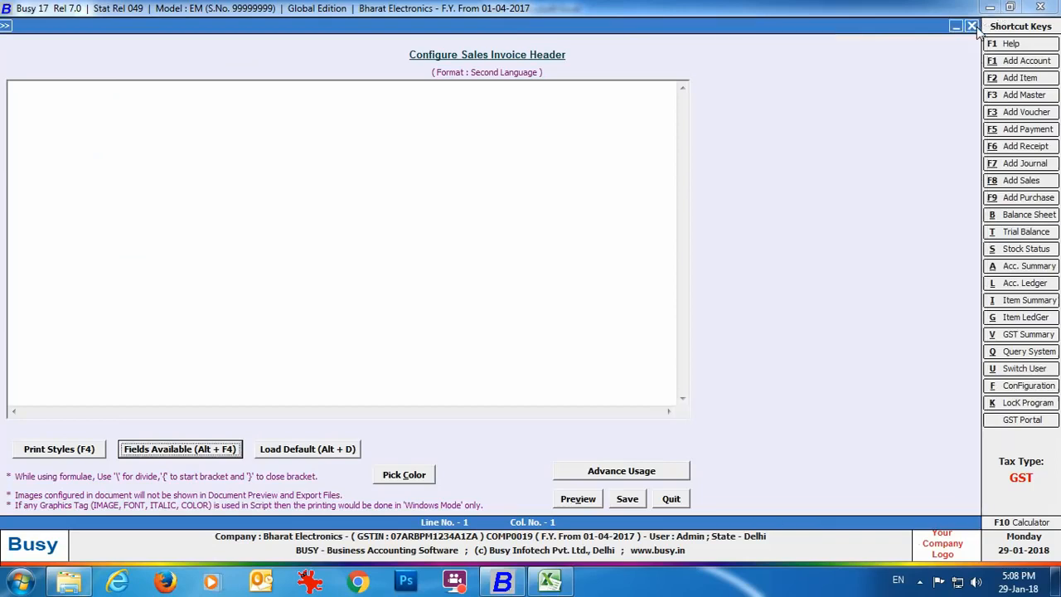
click(327, 457)
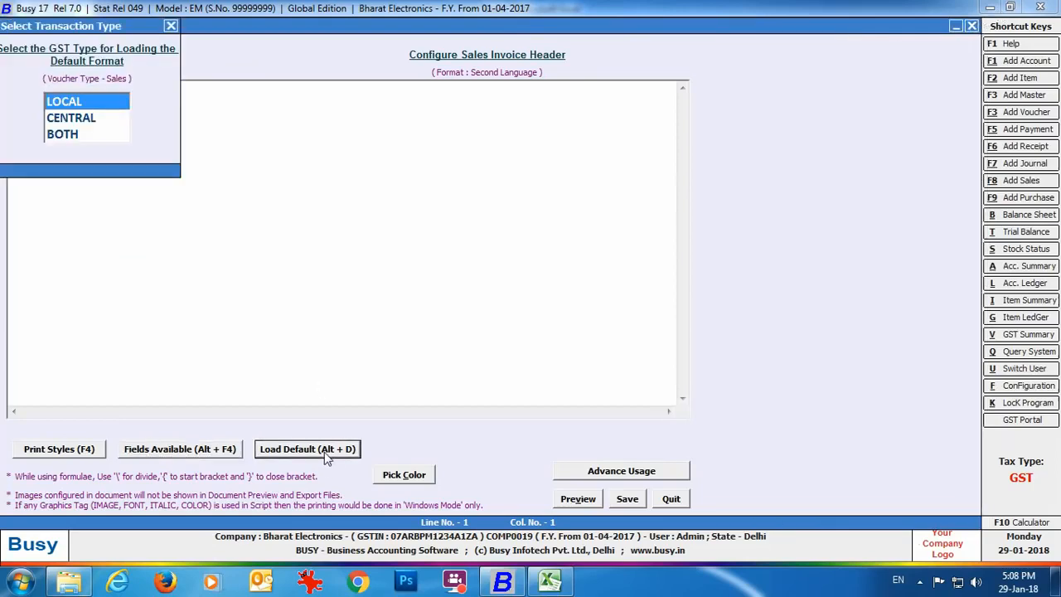
Step: Load the LOCAL default header, add #SL to Invoice No., Date, Place of Supply and Goods captions, save
key(Return)
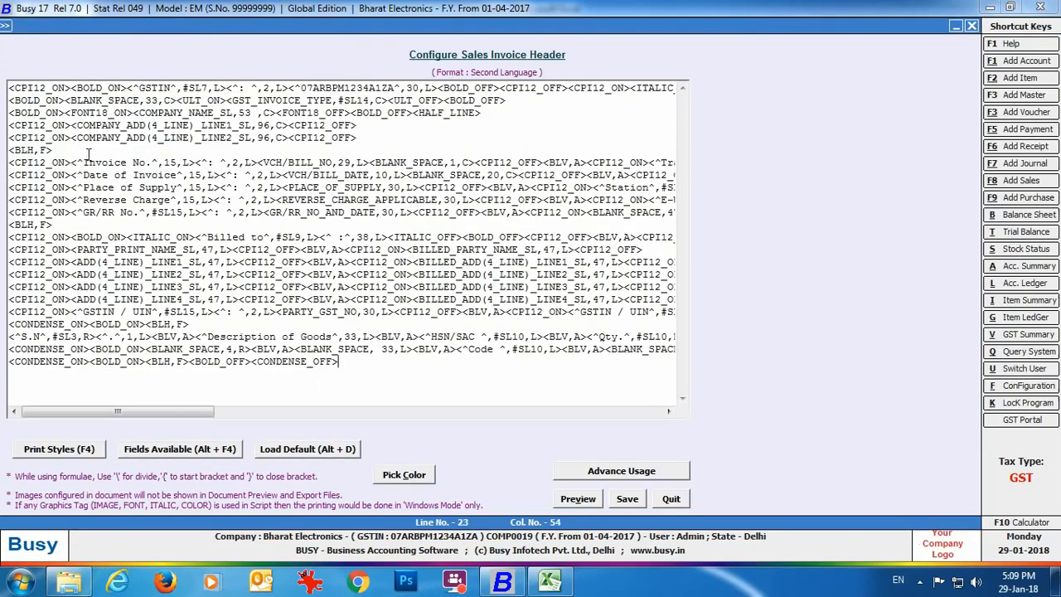
drag(83, 163, 177, 169)
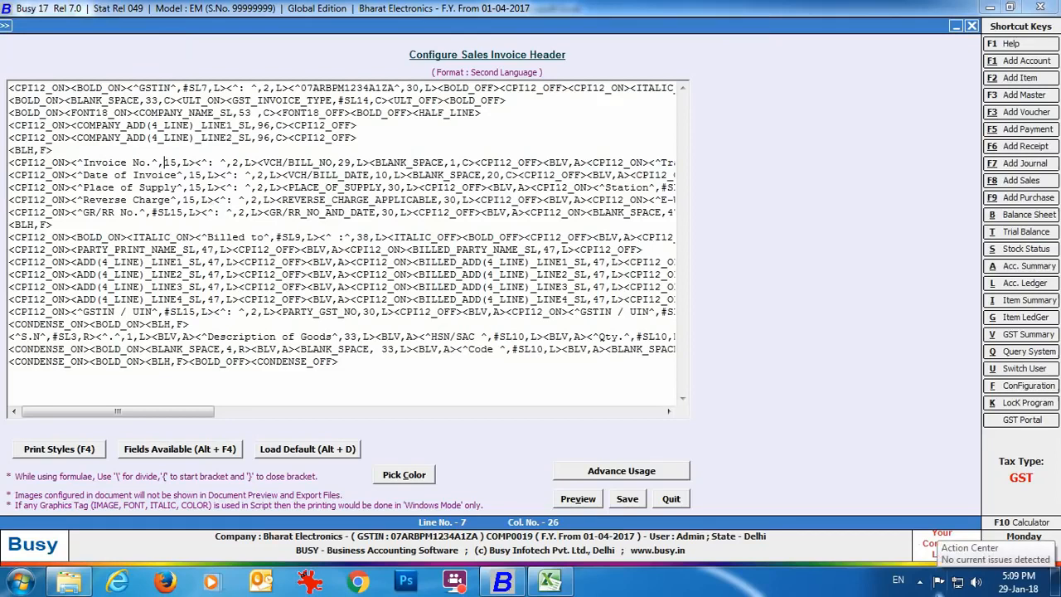
text(#SL)
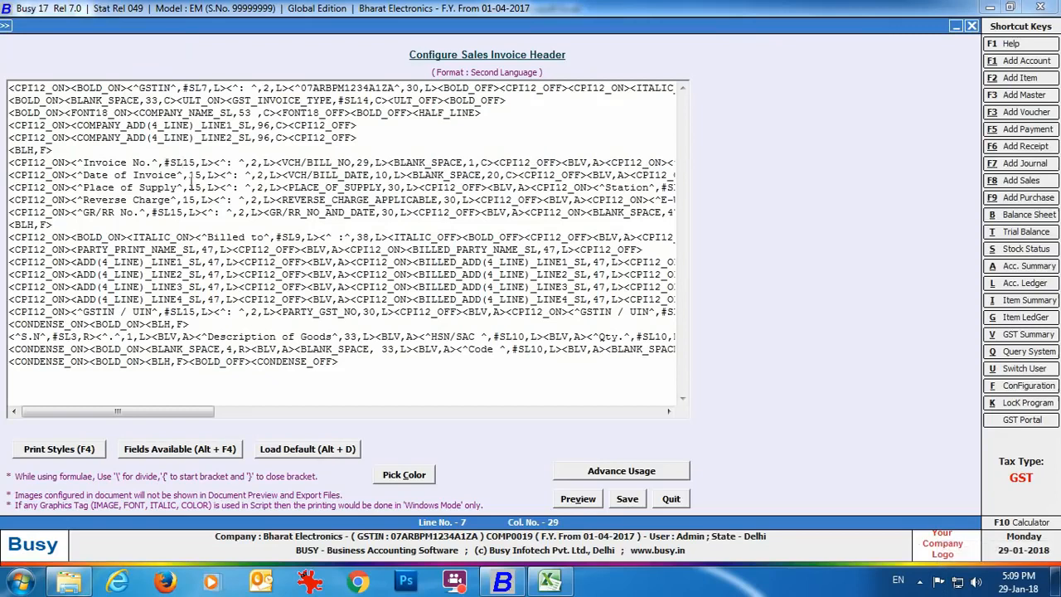
click(192, 175)
text(#SL)
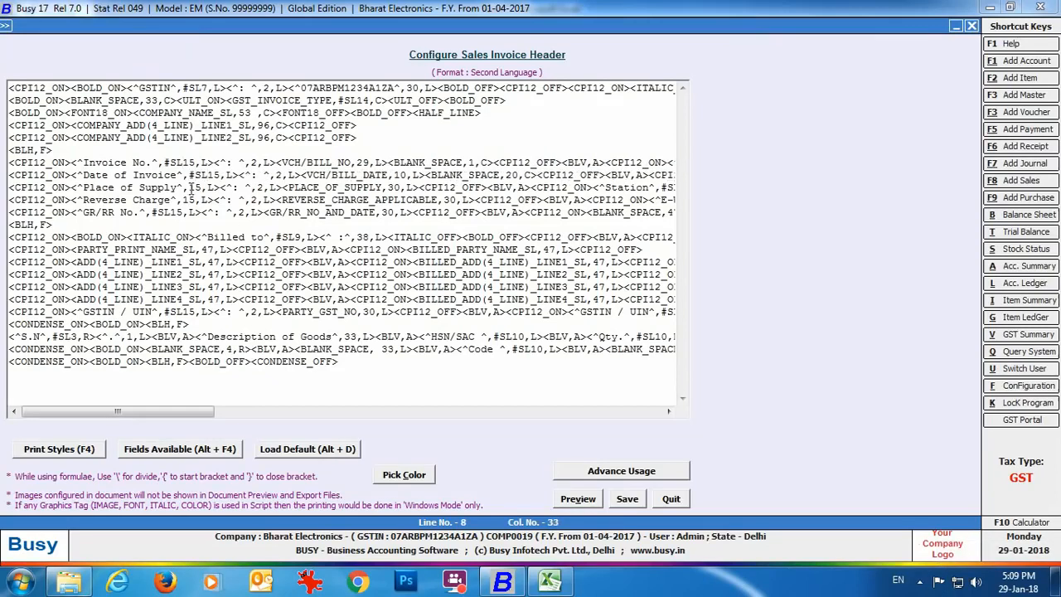
click(189, 188)
text(#SL)
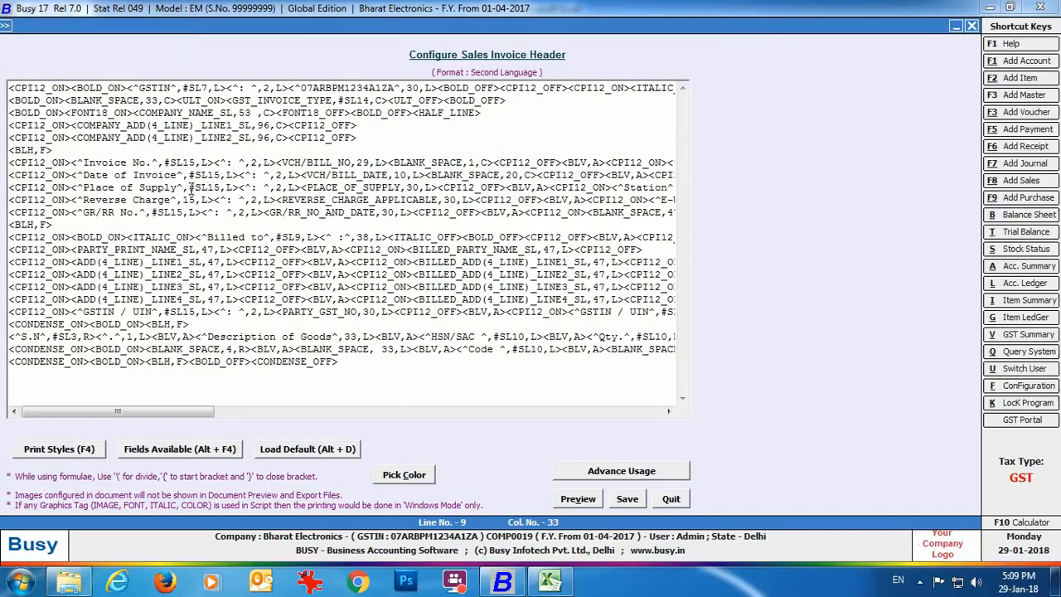
click(344, 337)
text(#SL)
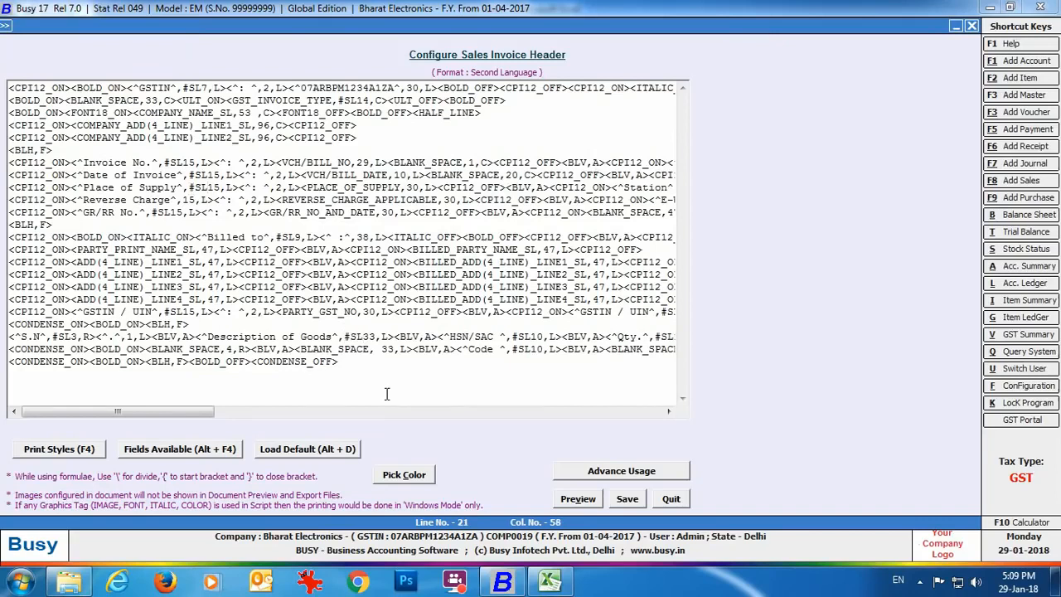
click(618, 504)
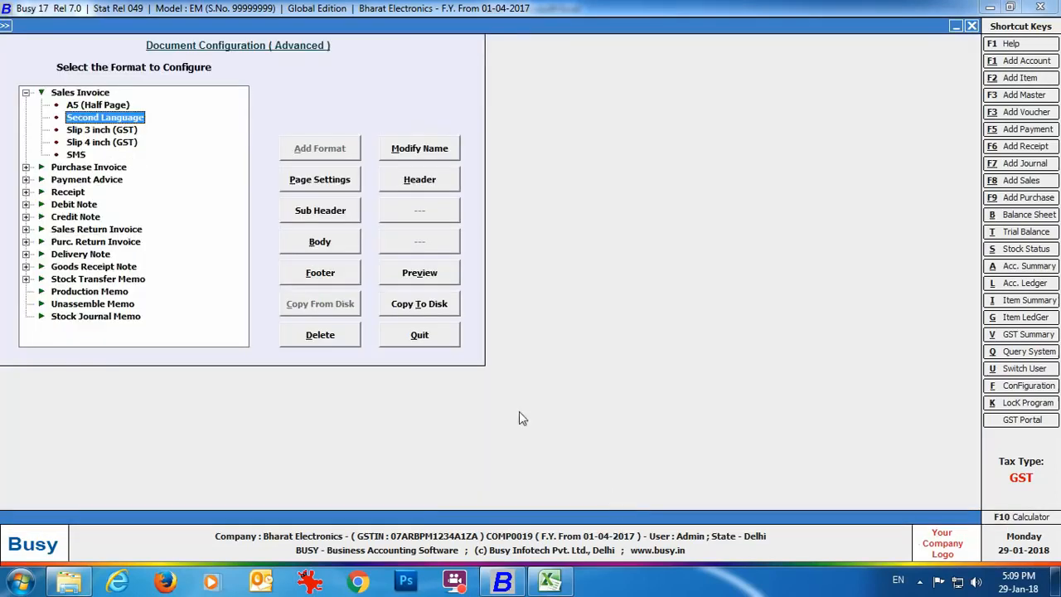
Step: Start a sales voucher dated 10-01-2018 for Electronics Hub, checking its Hindi party details
click(427, 337)
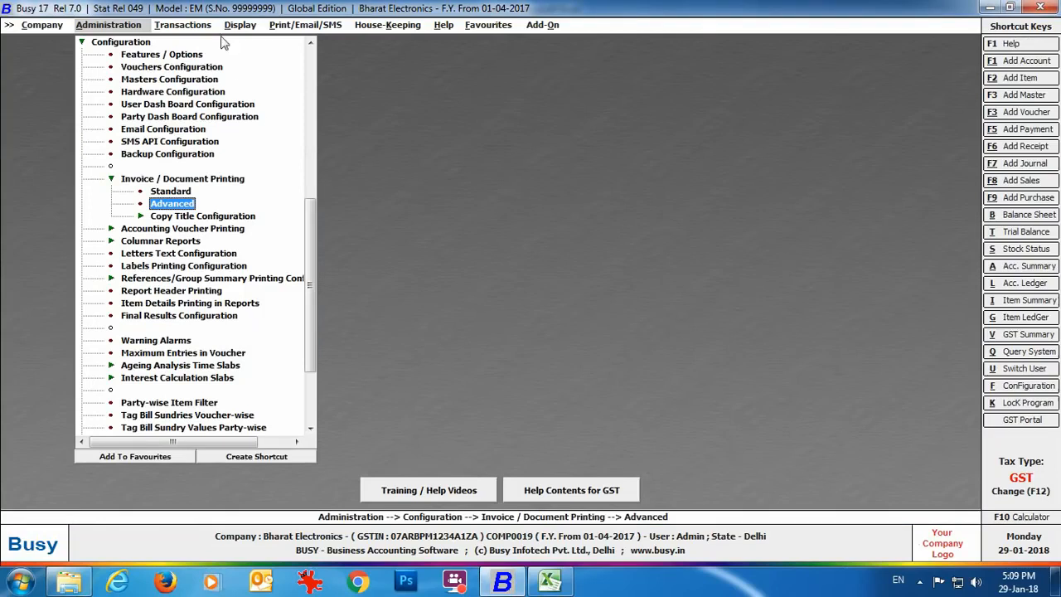
click(190, 25)
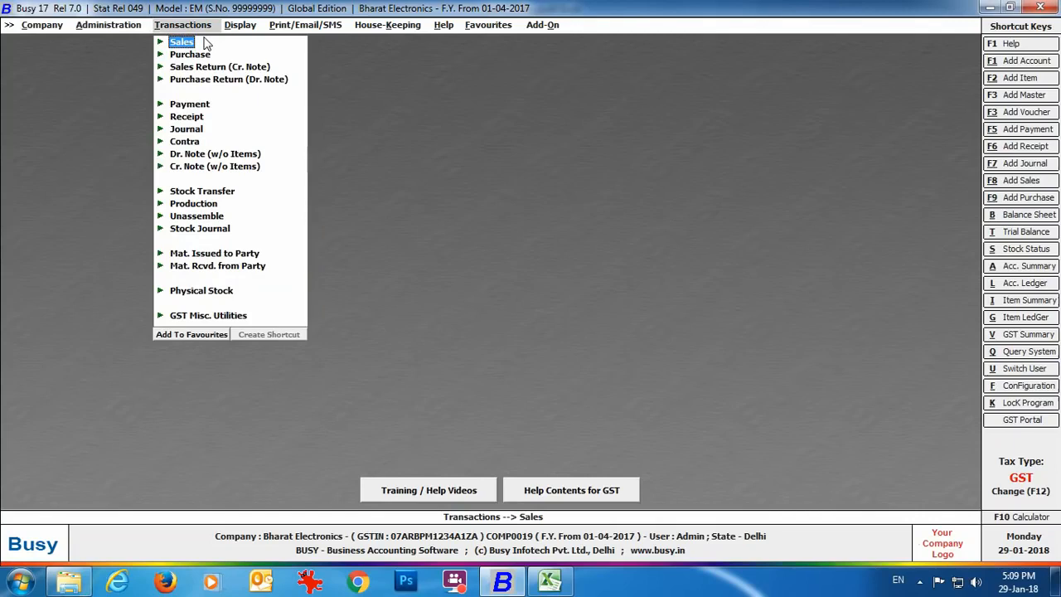
click(206, 43)
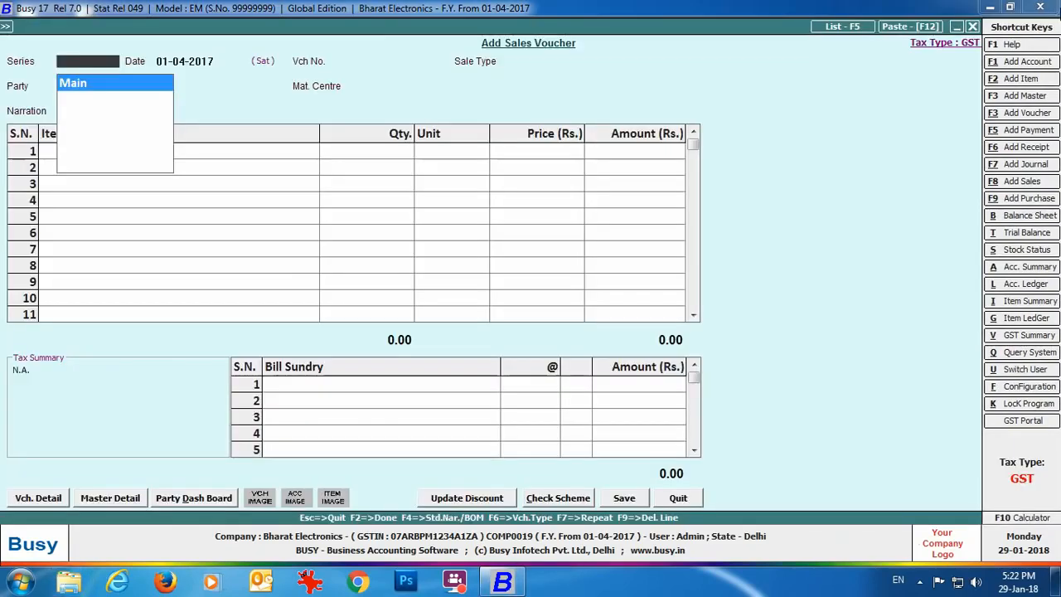
key(Return)
text(10-01-2018)
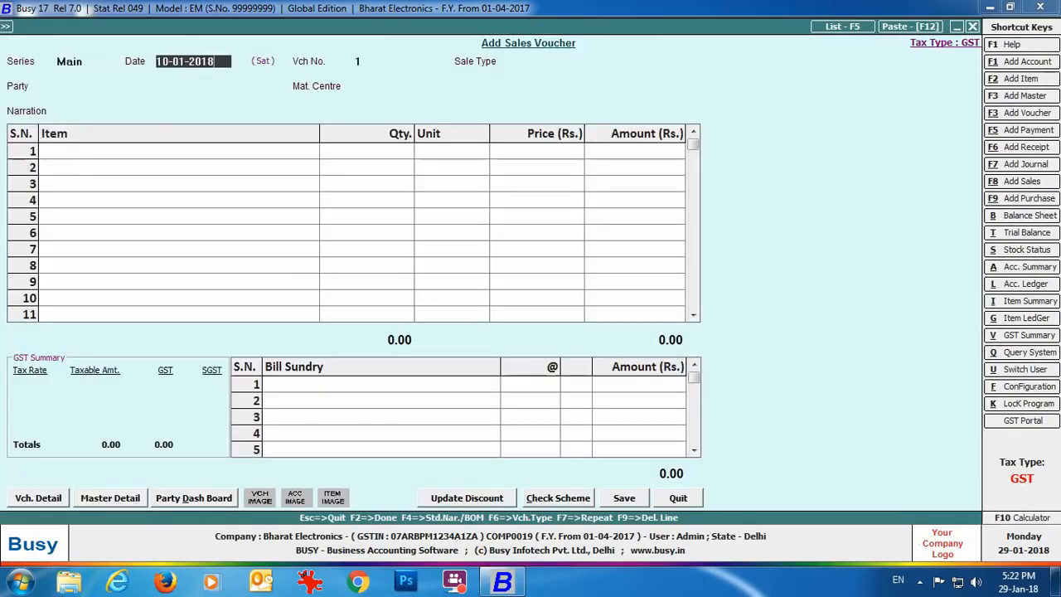
key(Return)
key(Return)
text(ele)
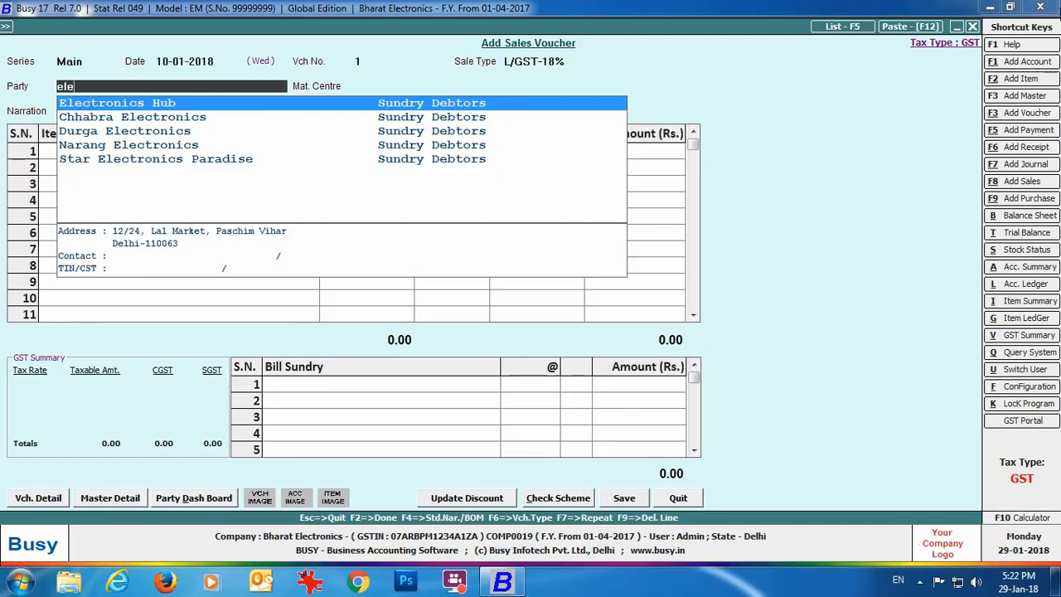
key(Return)
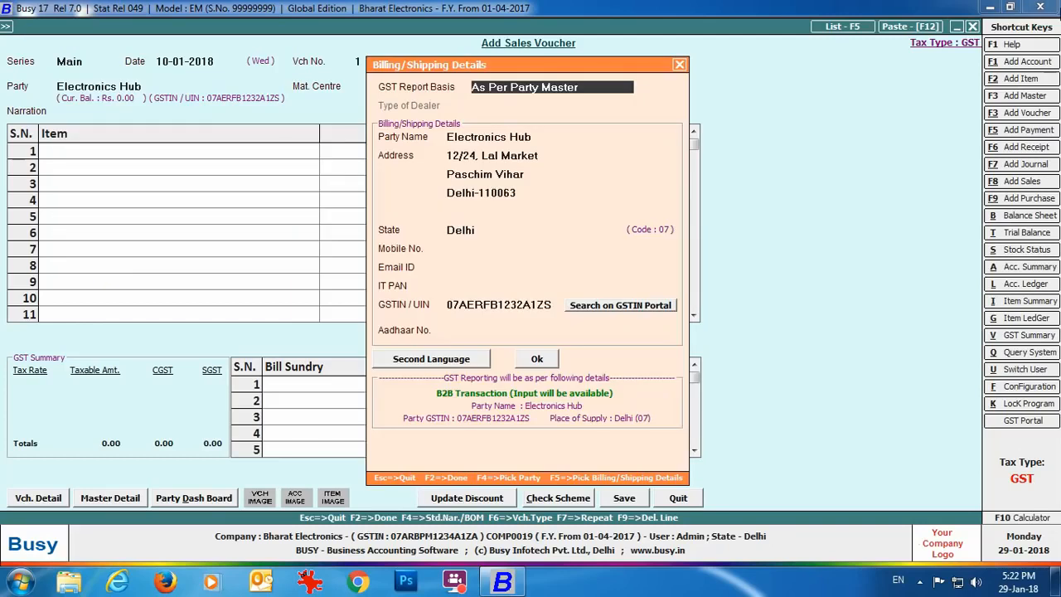
click(424, 361)
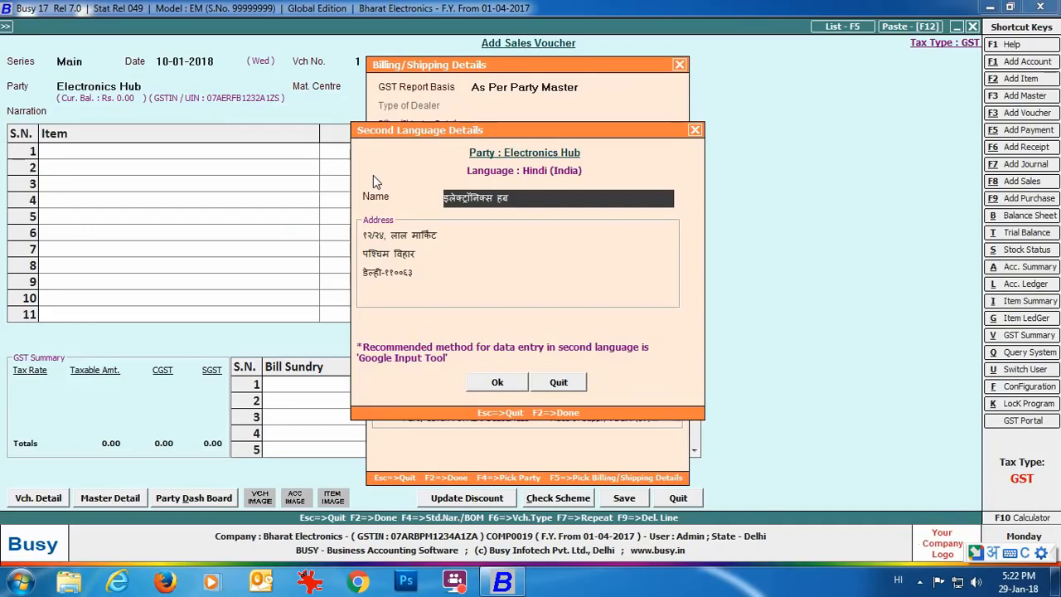
click(559, 382)
click(538, 361)
key(Return)
key(Return)
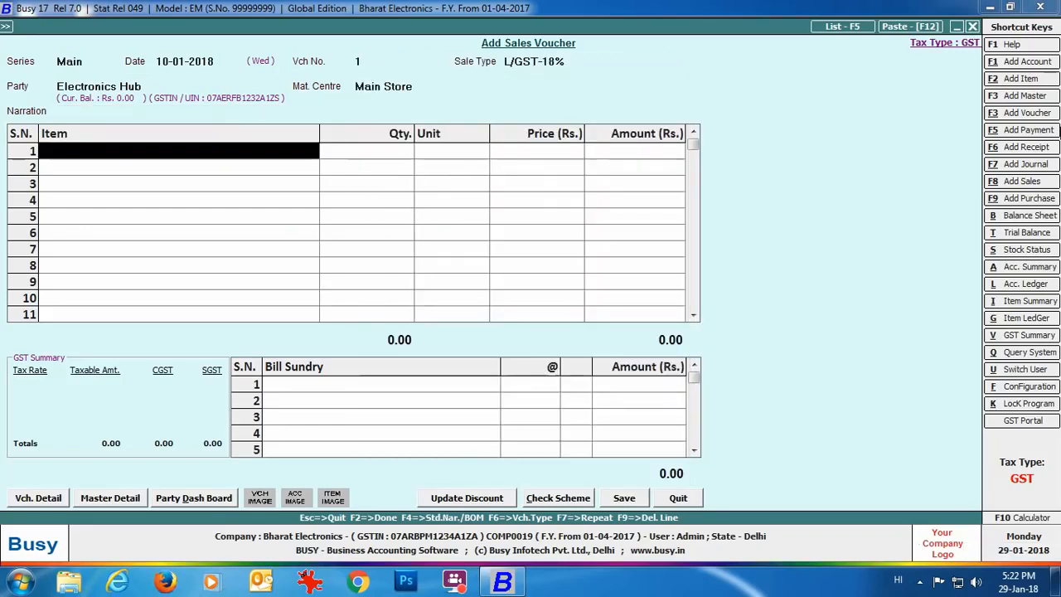
Step: Add 2 Sony Bravia 32" Smart T.V. at 38,000 with CGST/SGST and save the 89,680 voucher
key(Return)
text(2)
key(Return)
key(Return)
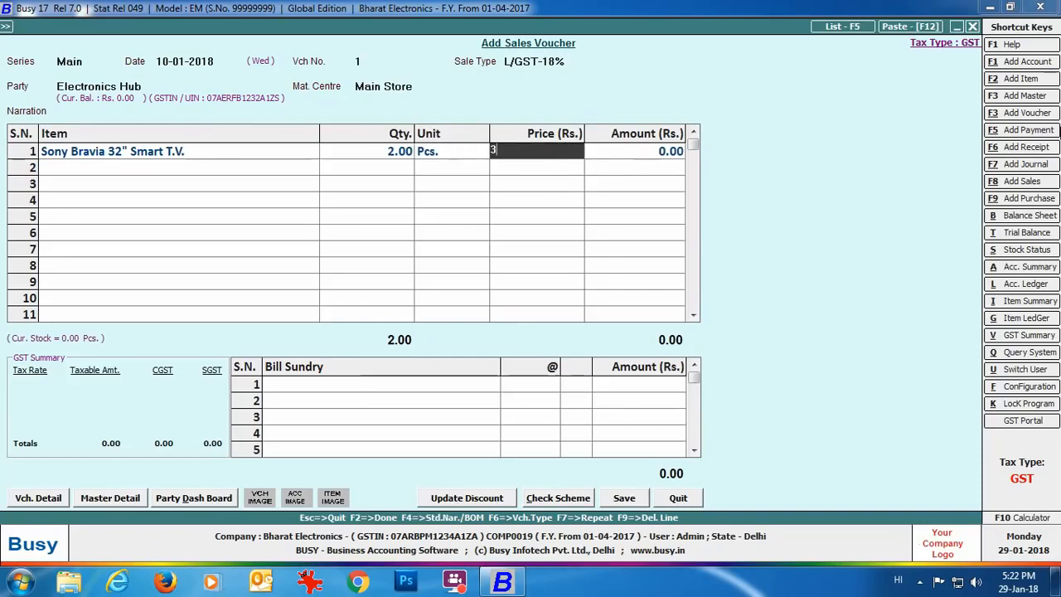
text(38000)
key(Return)
key(Return)
key(Return)
text(cgs)
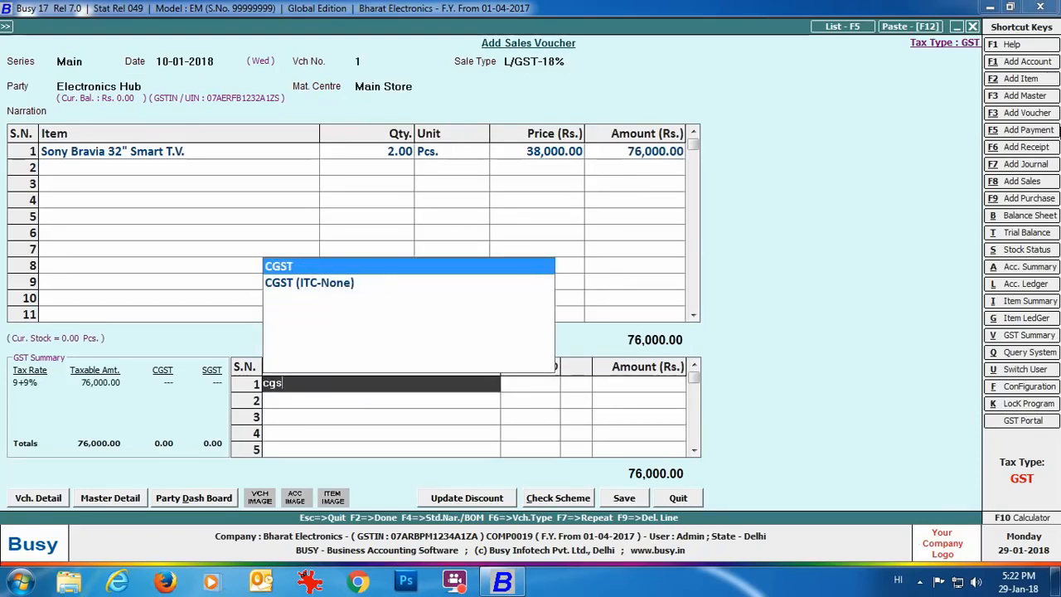
key(Return)
click(624, 497)
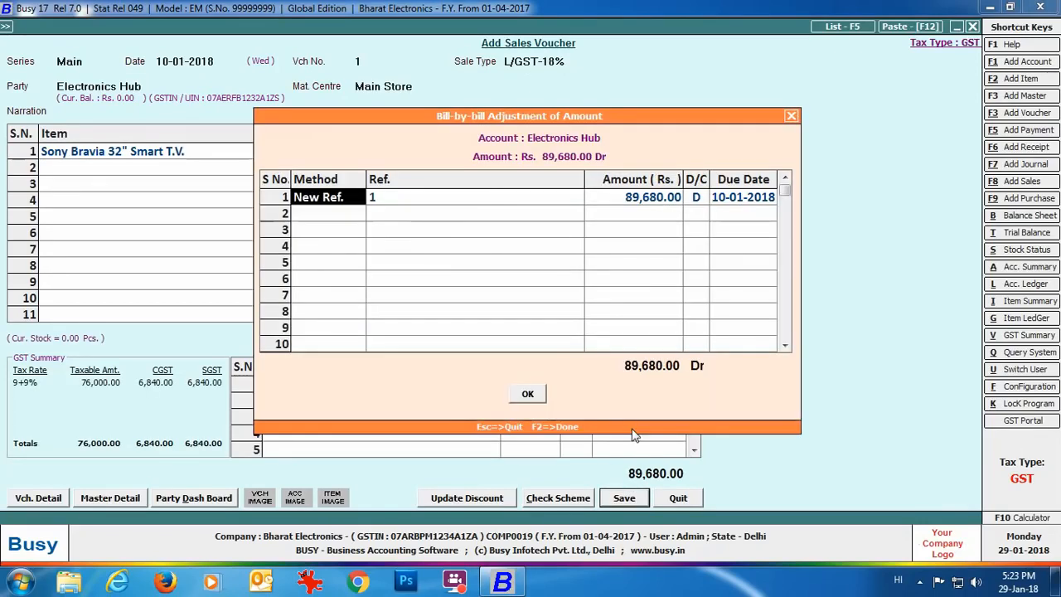
click(522, 395)
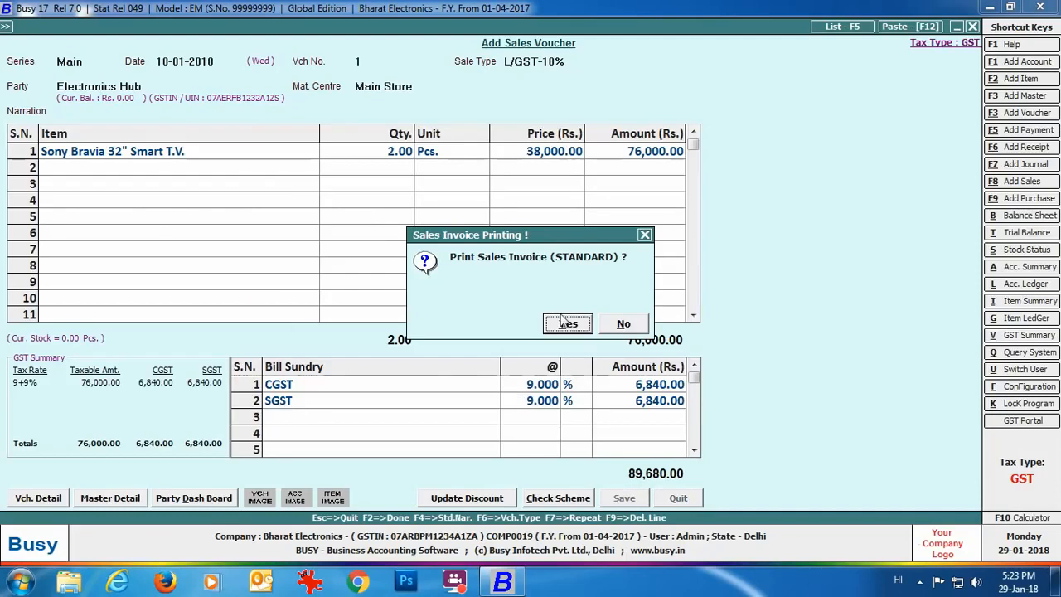
click(561, 326)
Step: Preview the Hindi sales invoice, then close the preview and the blank voucher
click(150, 151)
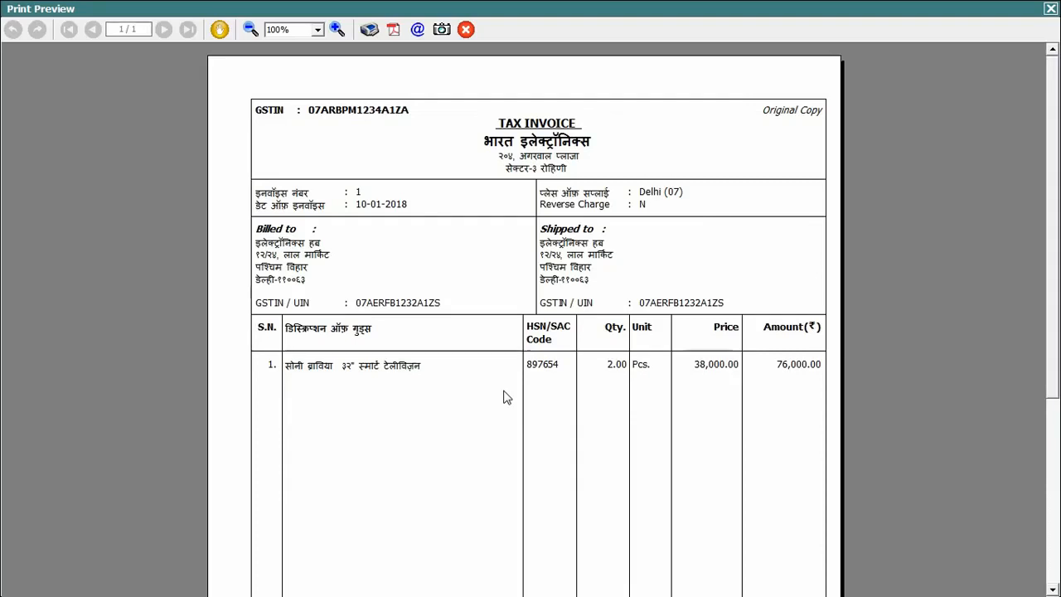
click(1050, 9)
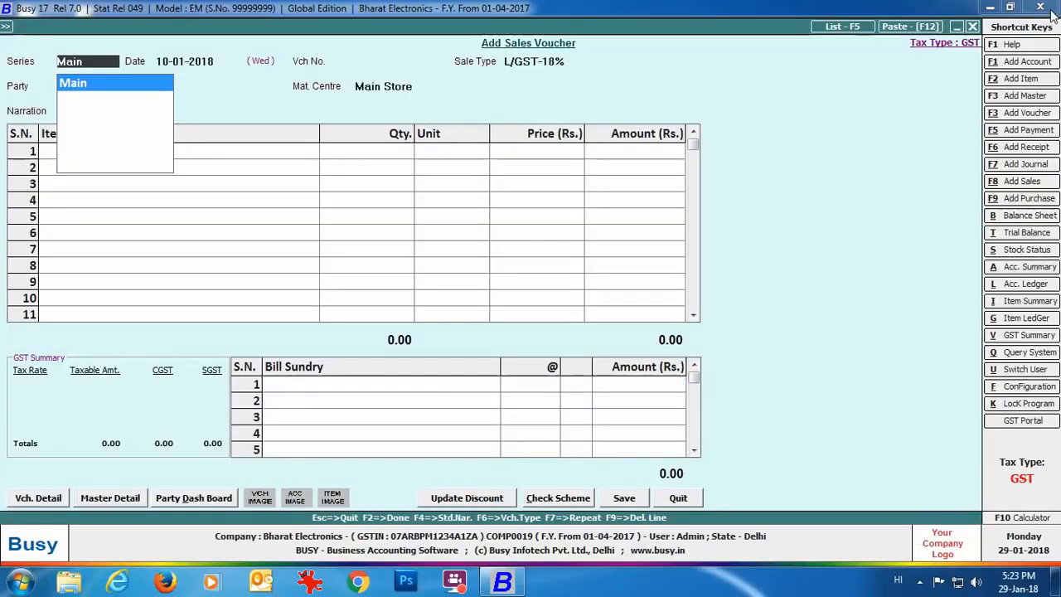
click(970, 26)
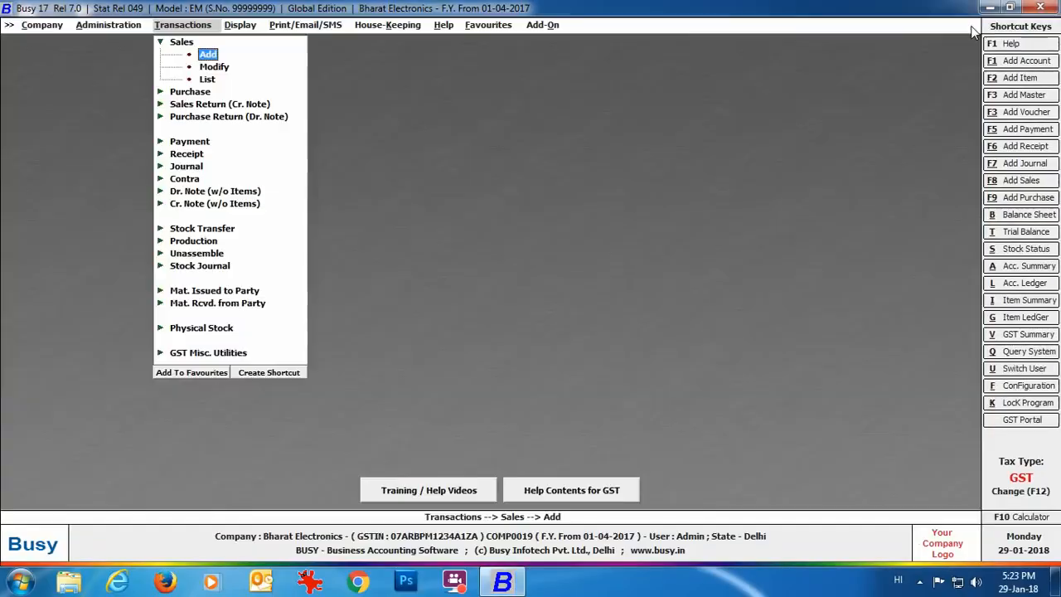
Step: Open the Items import from MS Excel form and connect the ITEM_NAME_SL field to column A
click(122, 30)
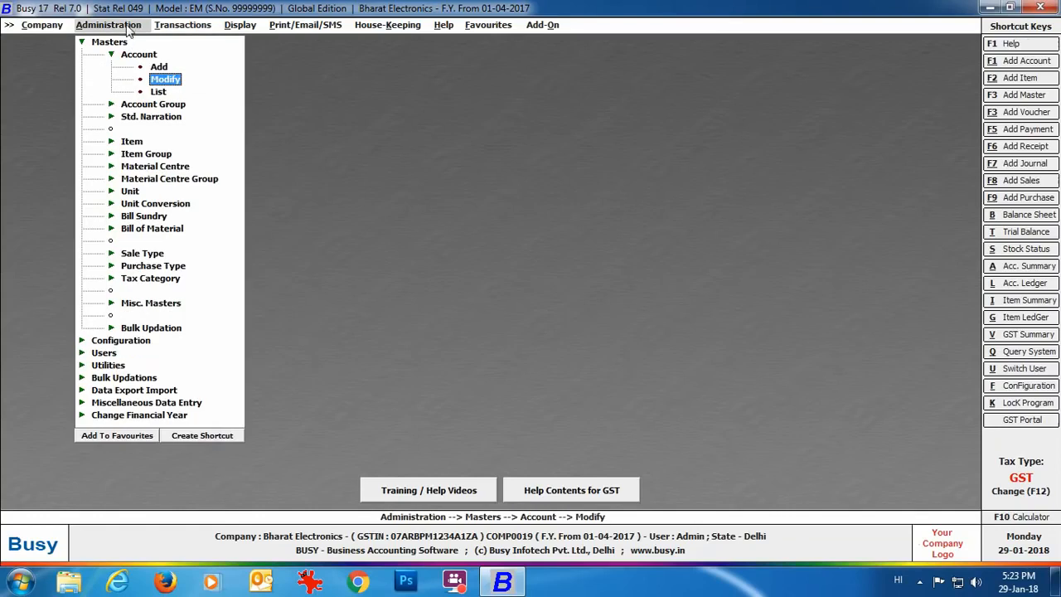
click(126, 391)
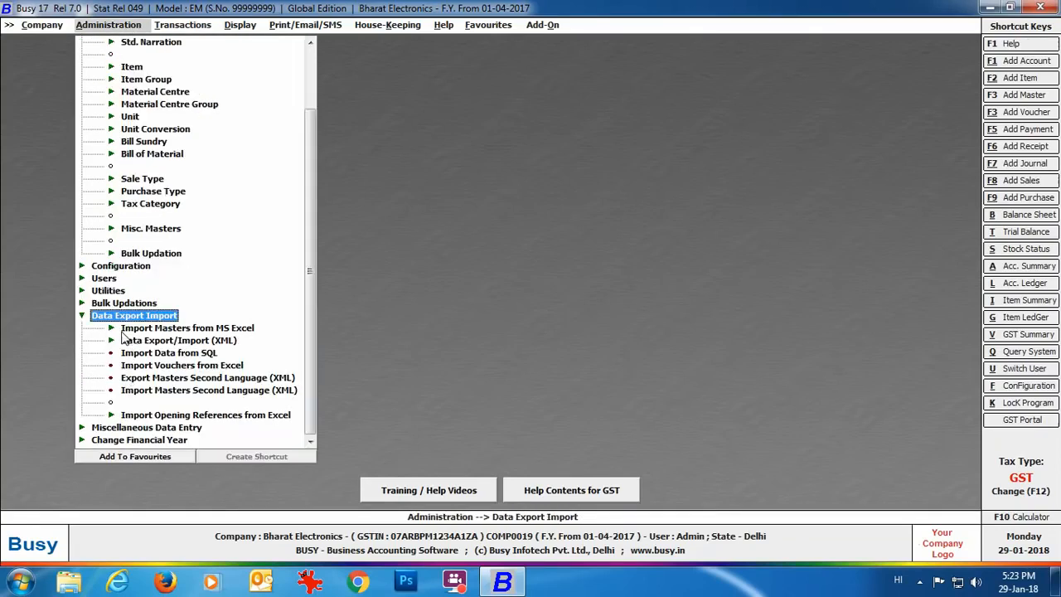
click(247, 332)
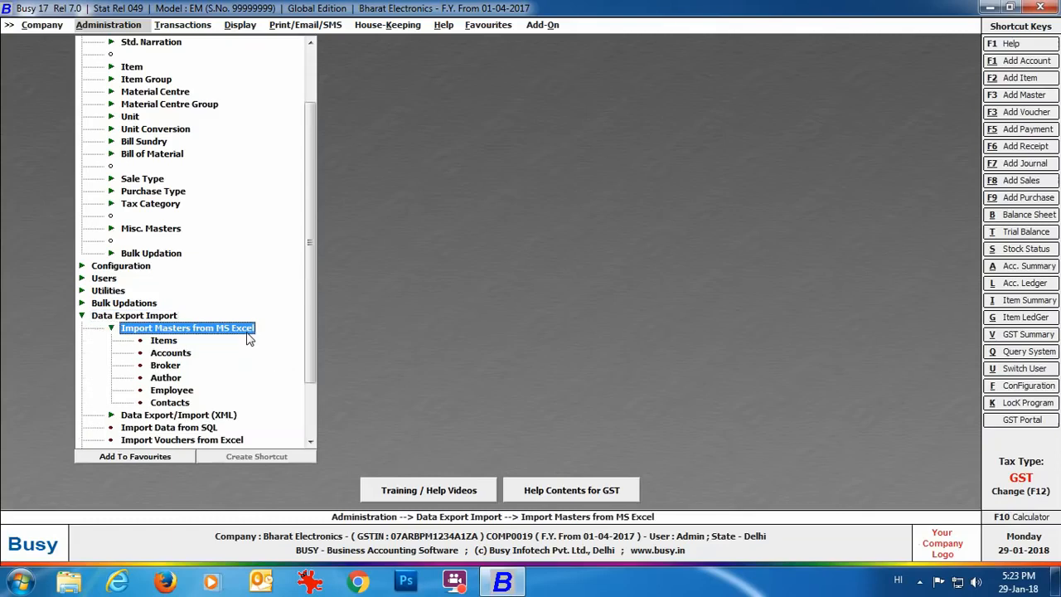
click(173, 343)
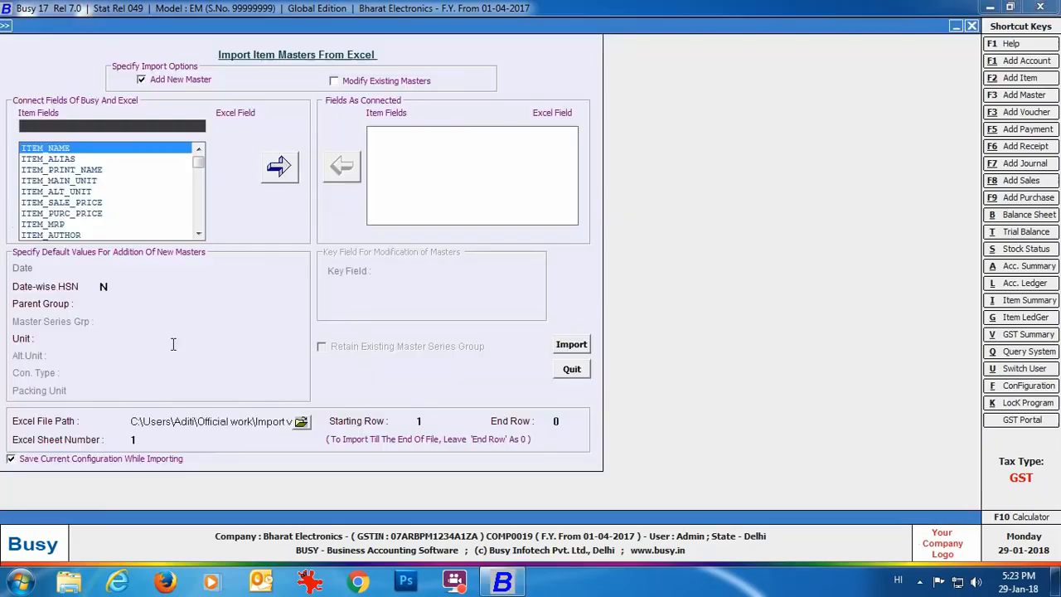
text(item_name_sl)
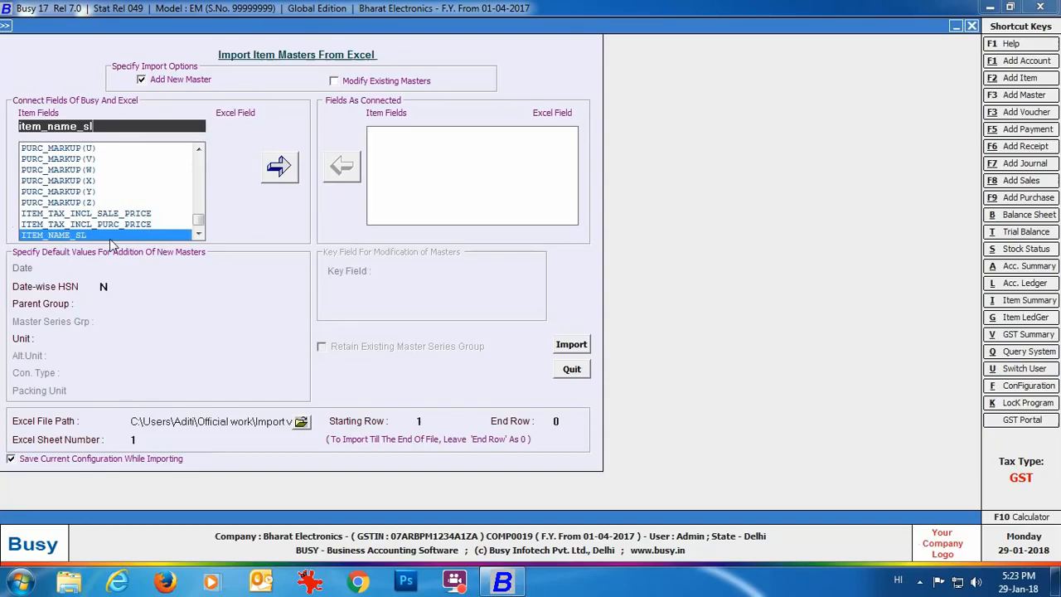
key(Return)
key(Return)
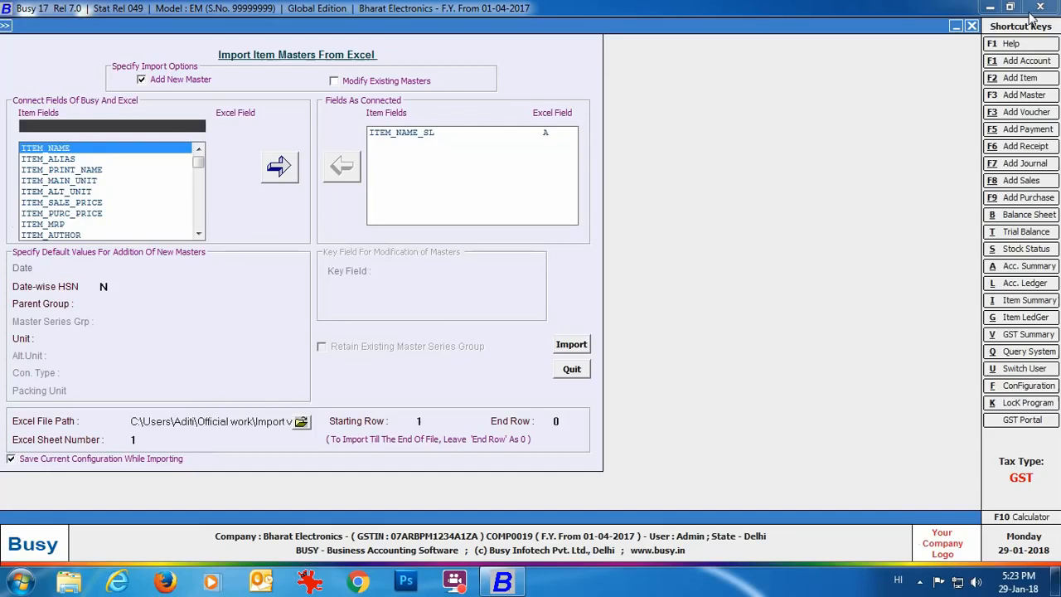
Step: Close the item import form, then view and quit the Export Masters Second Language (XML) form
click(972, 26)
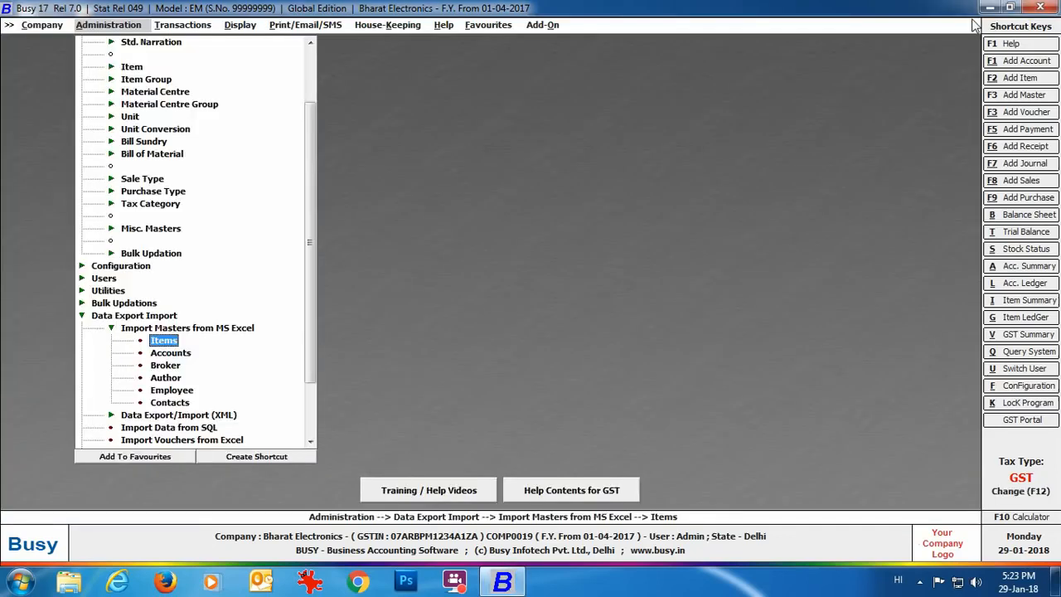
click(109, 330)
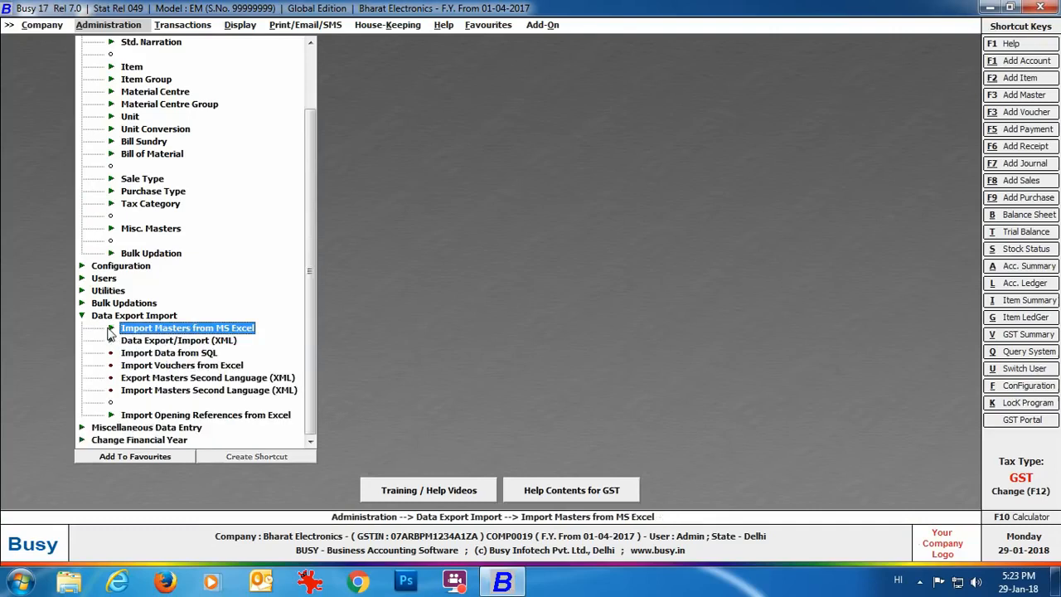
click(234, 380)
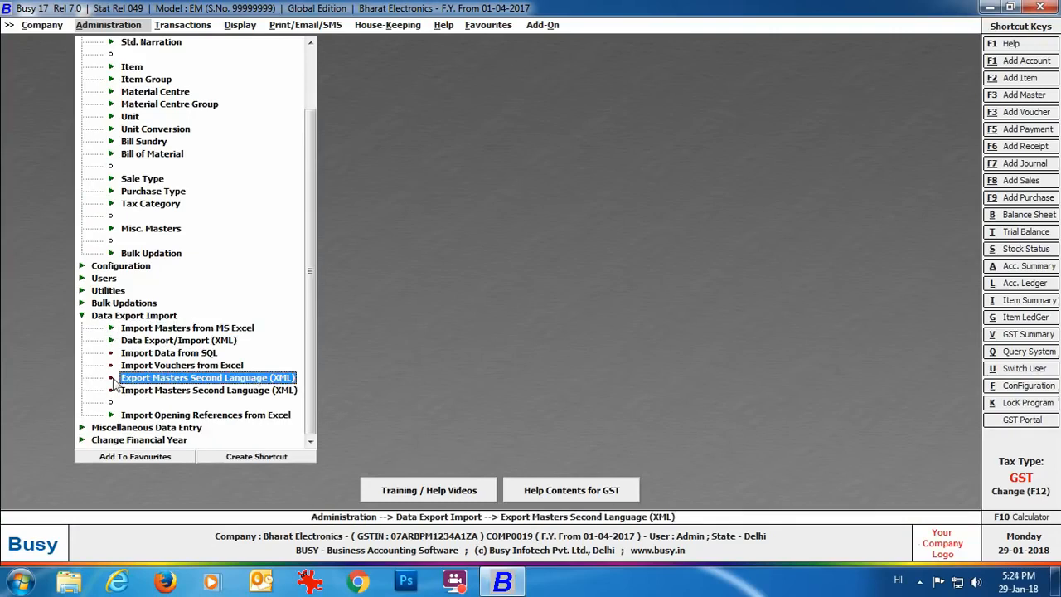
double_click(266, 380)
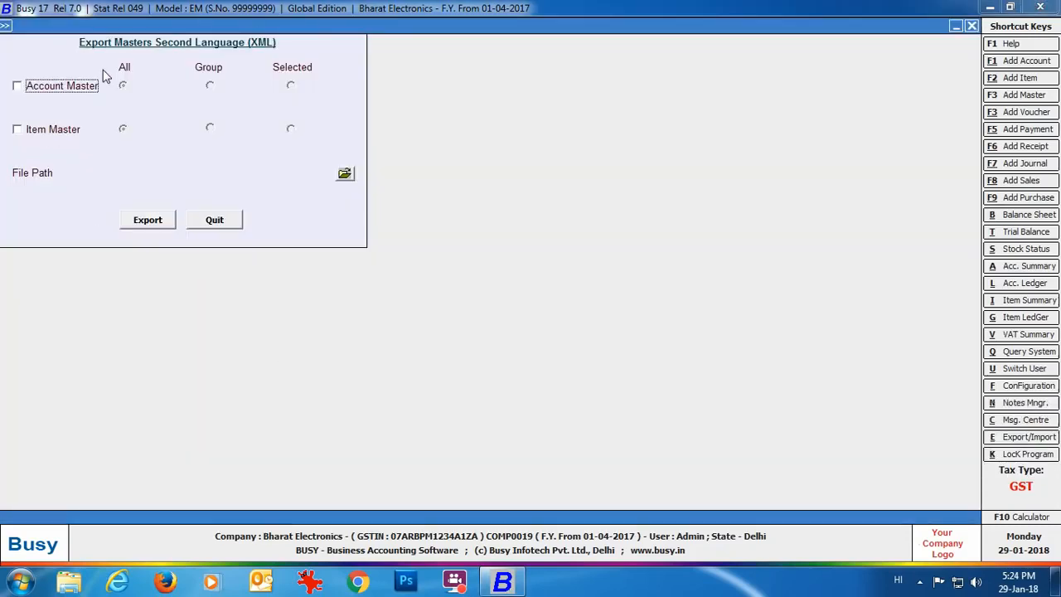
click(203, 219)
Step: View and quit the Import Masters Second Language (XML) form, leaving no form open
click(212, 388)
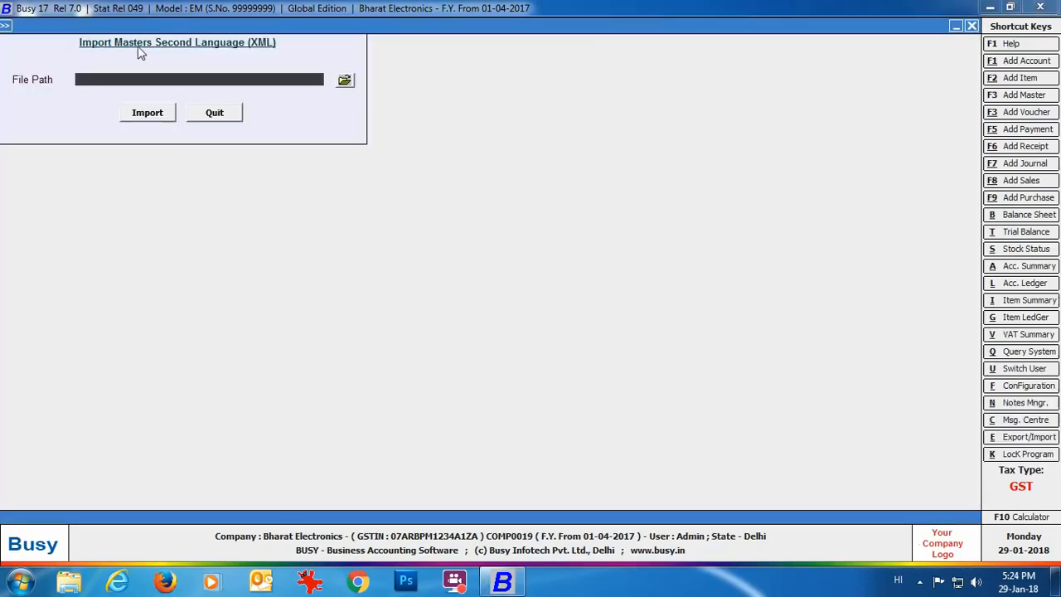
click(197, 120)
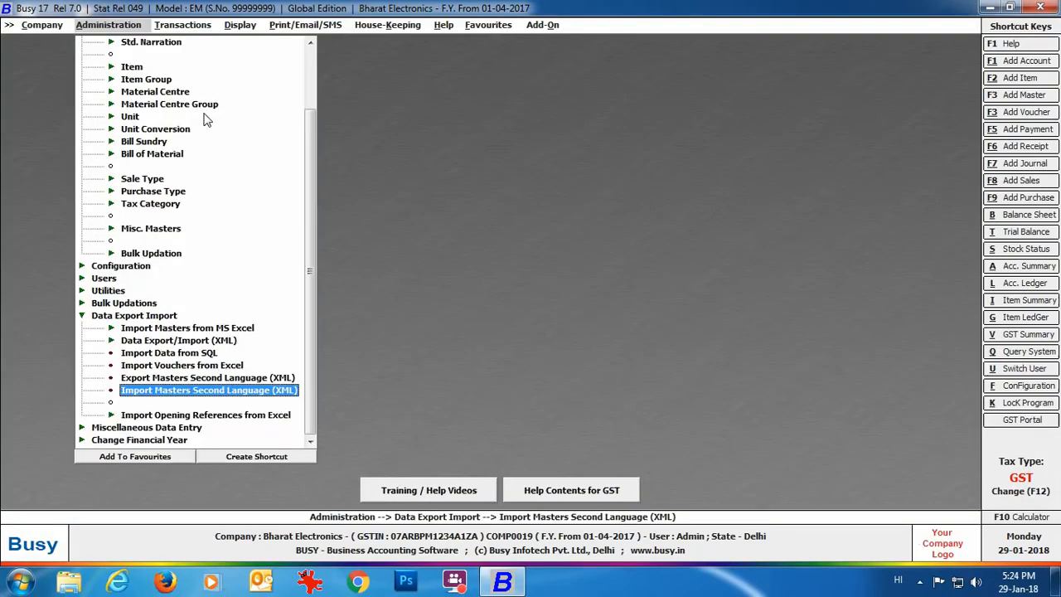
key(Escape)
key(Escape)
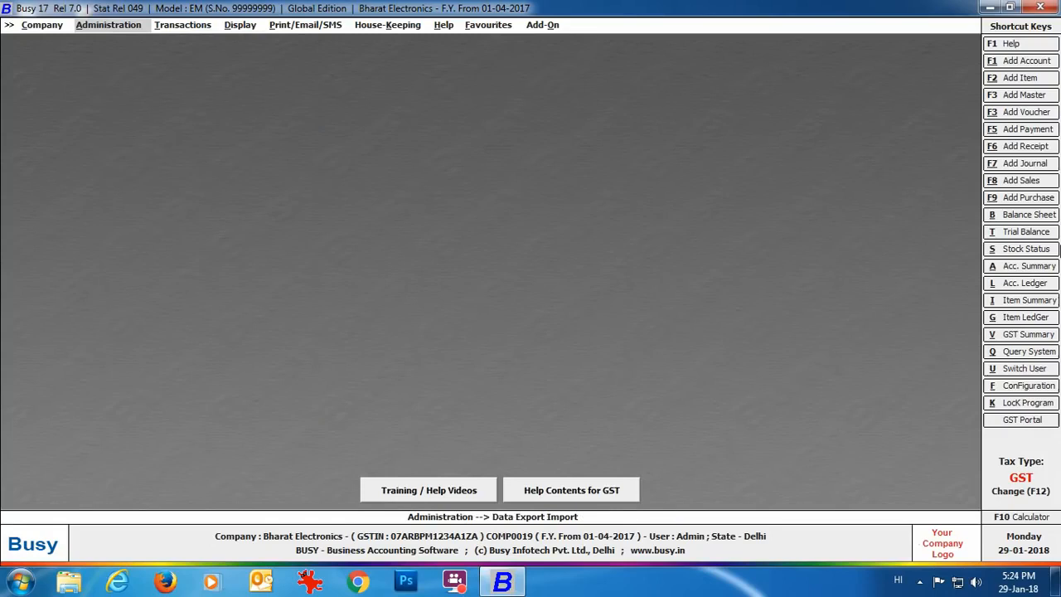